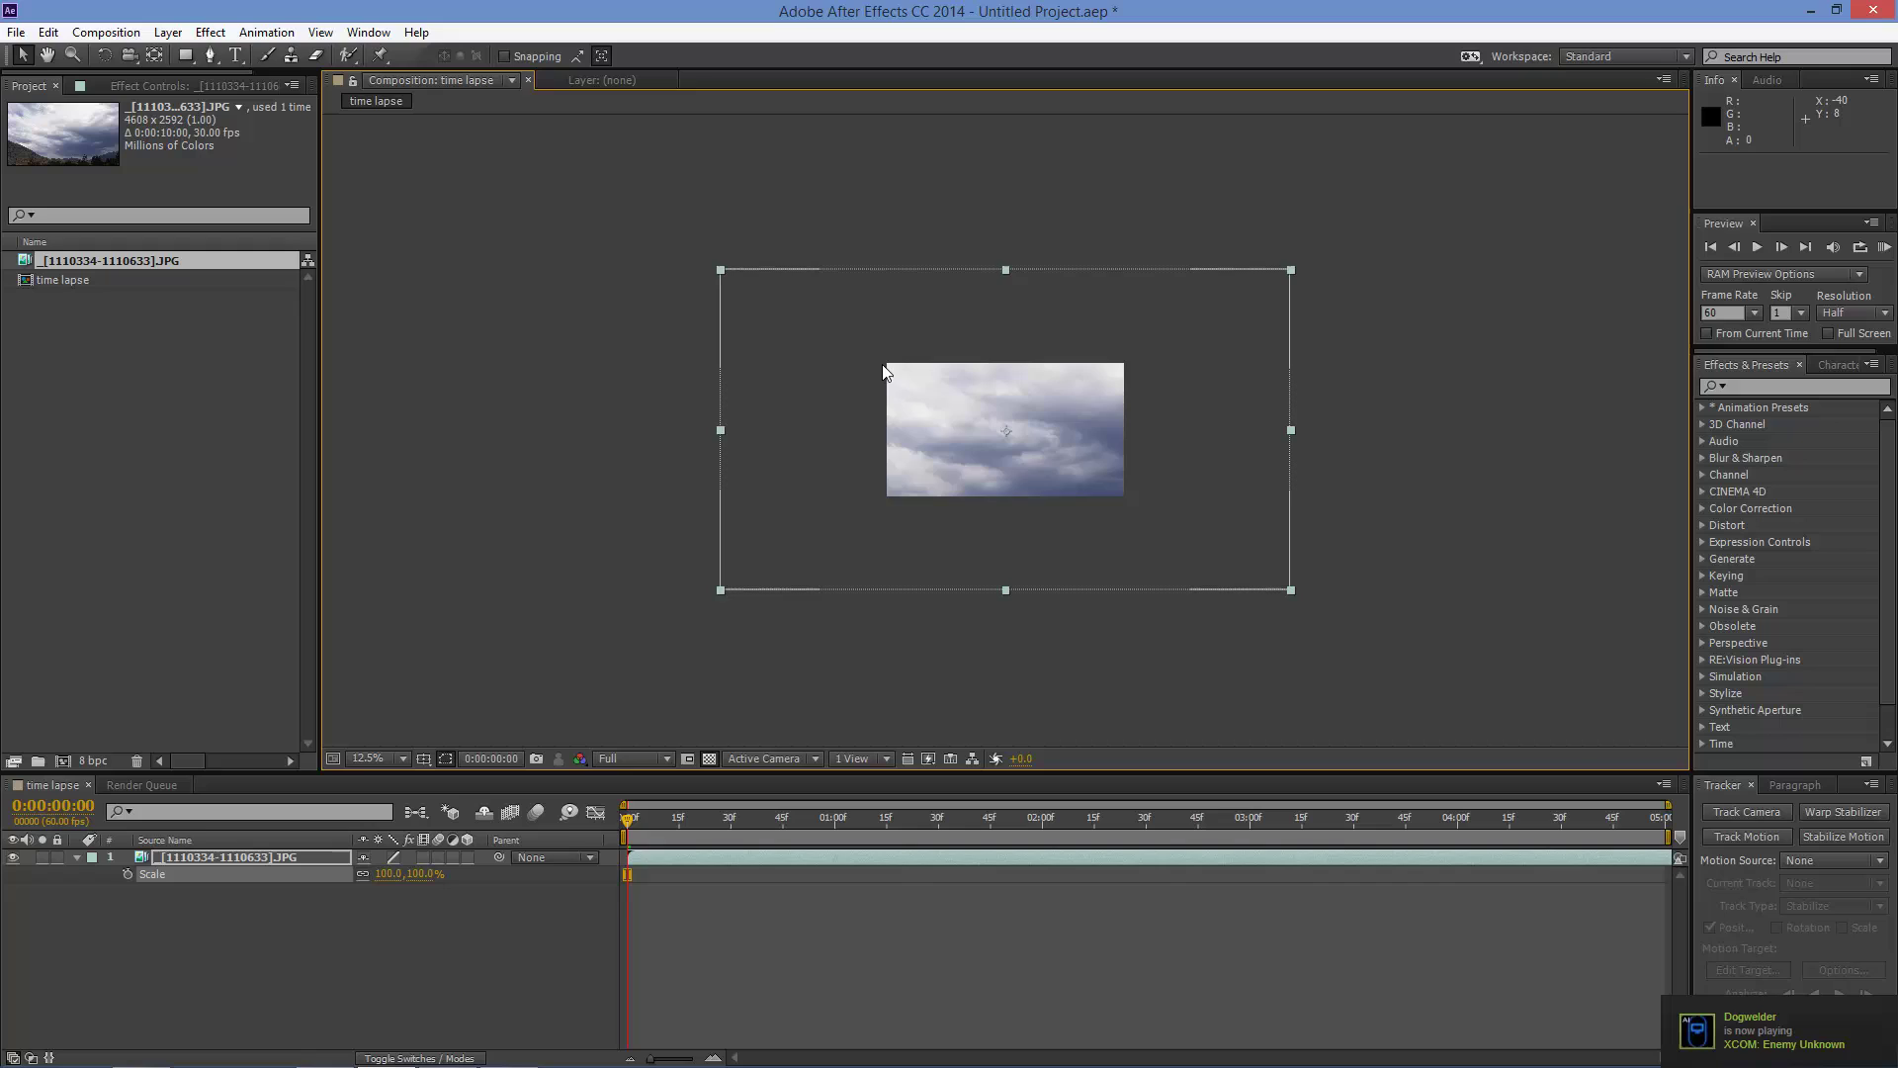
# Check the fit at 12.5% and 25% viewer zoom and drag the cloud layer's Scale to 42%
pyautogui.scroll(1, 882, 366)
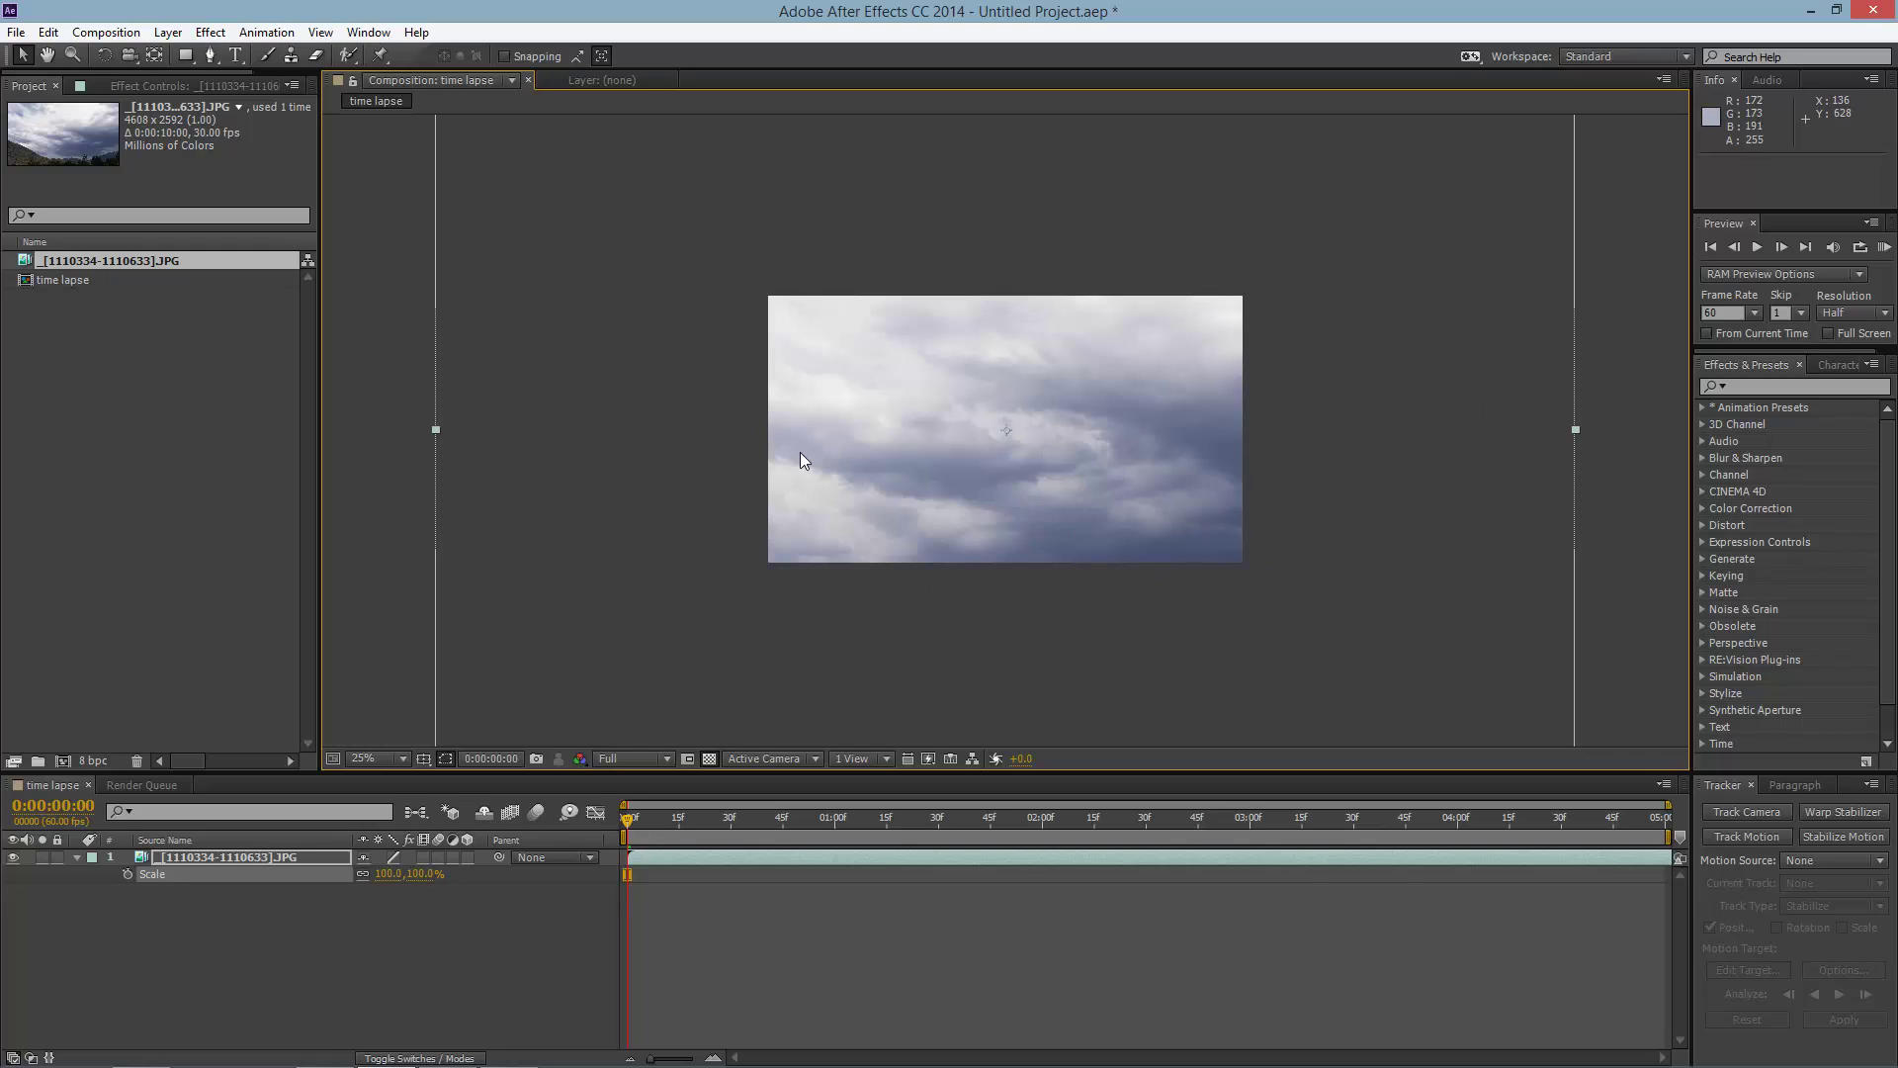
pyautogui.press(',')
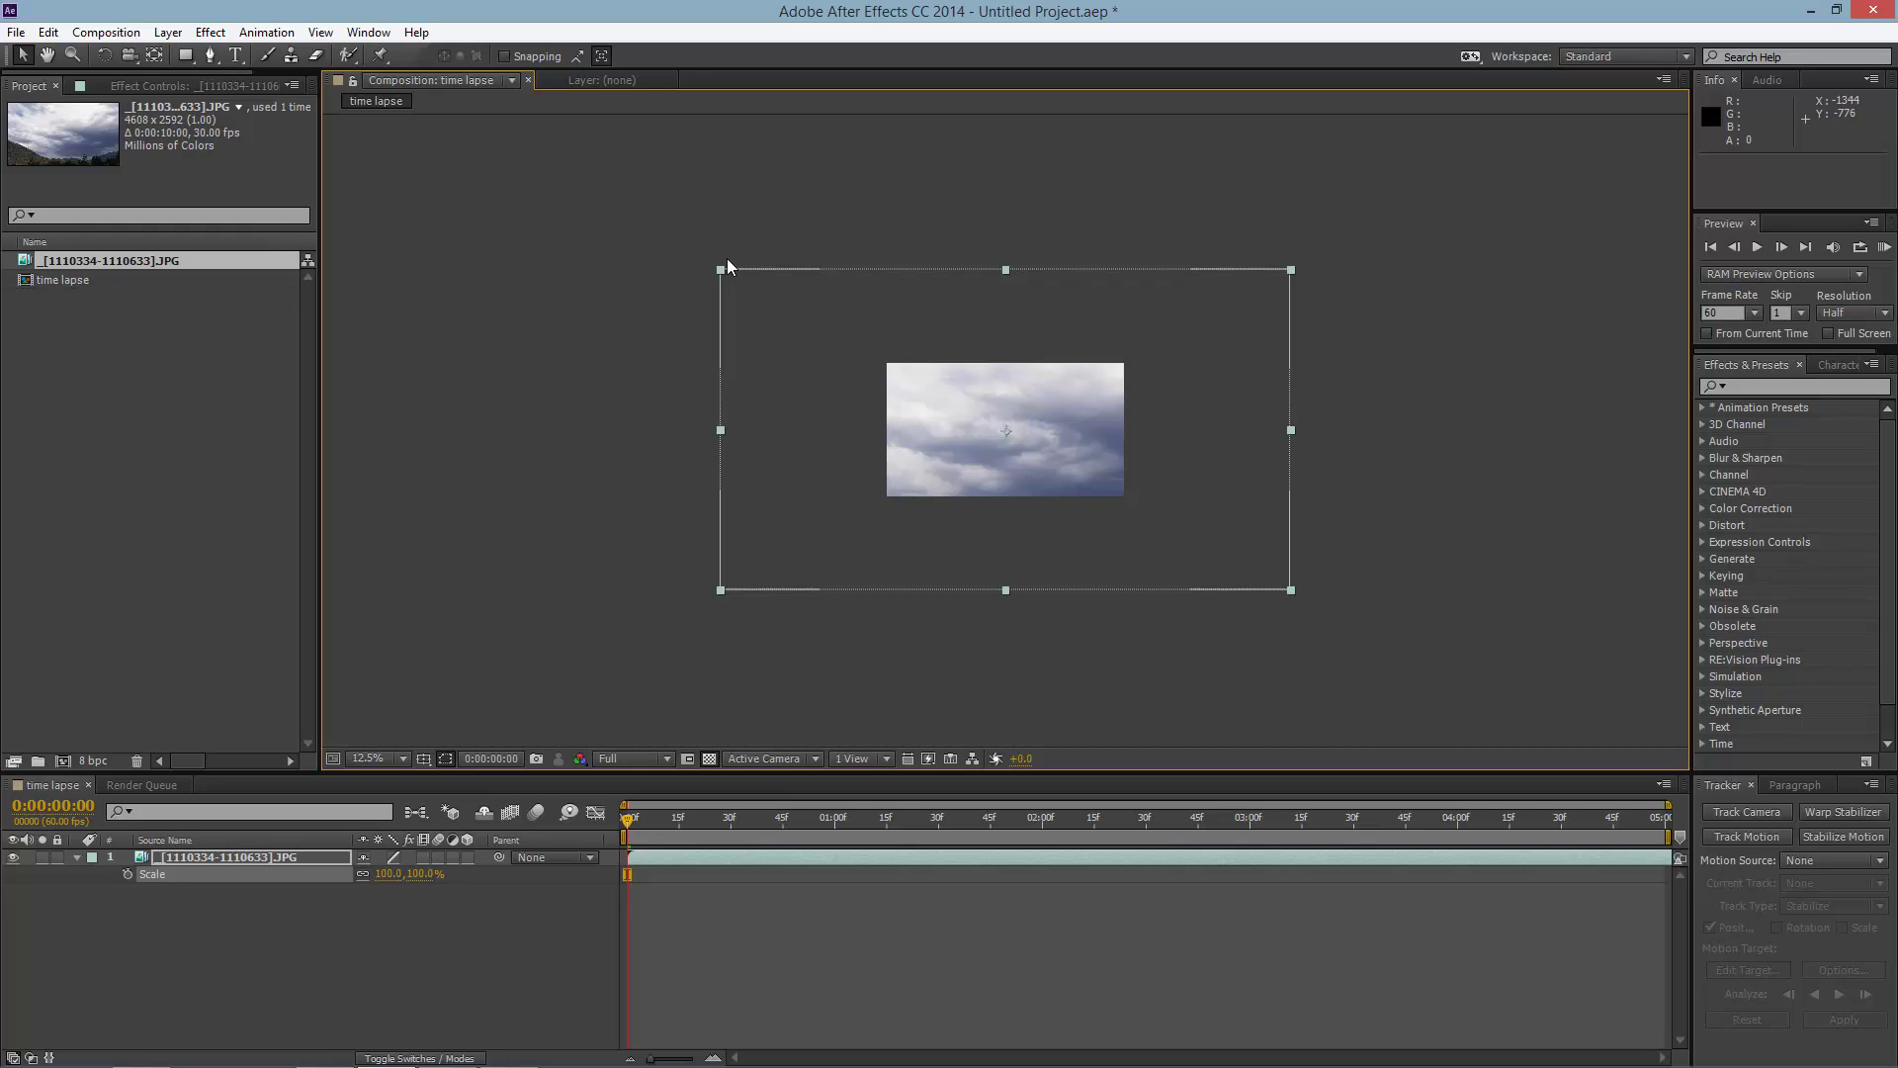
pyautogui.press('.')
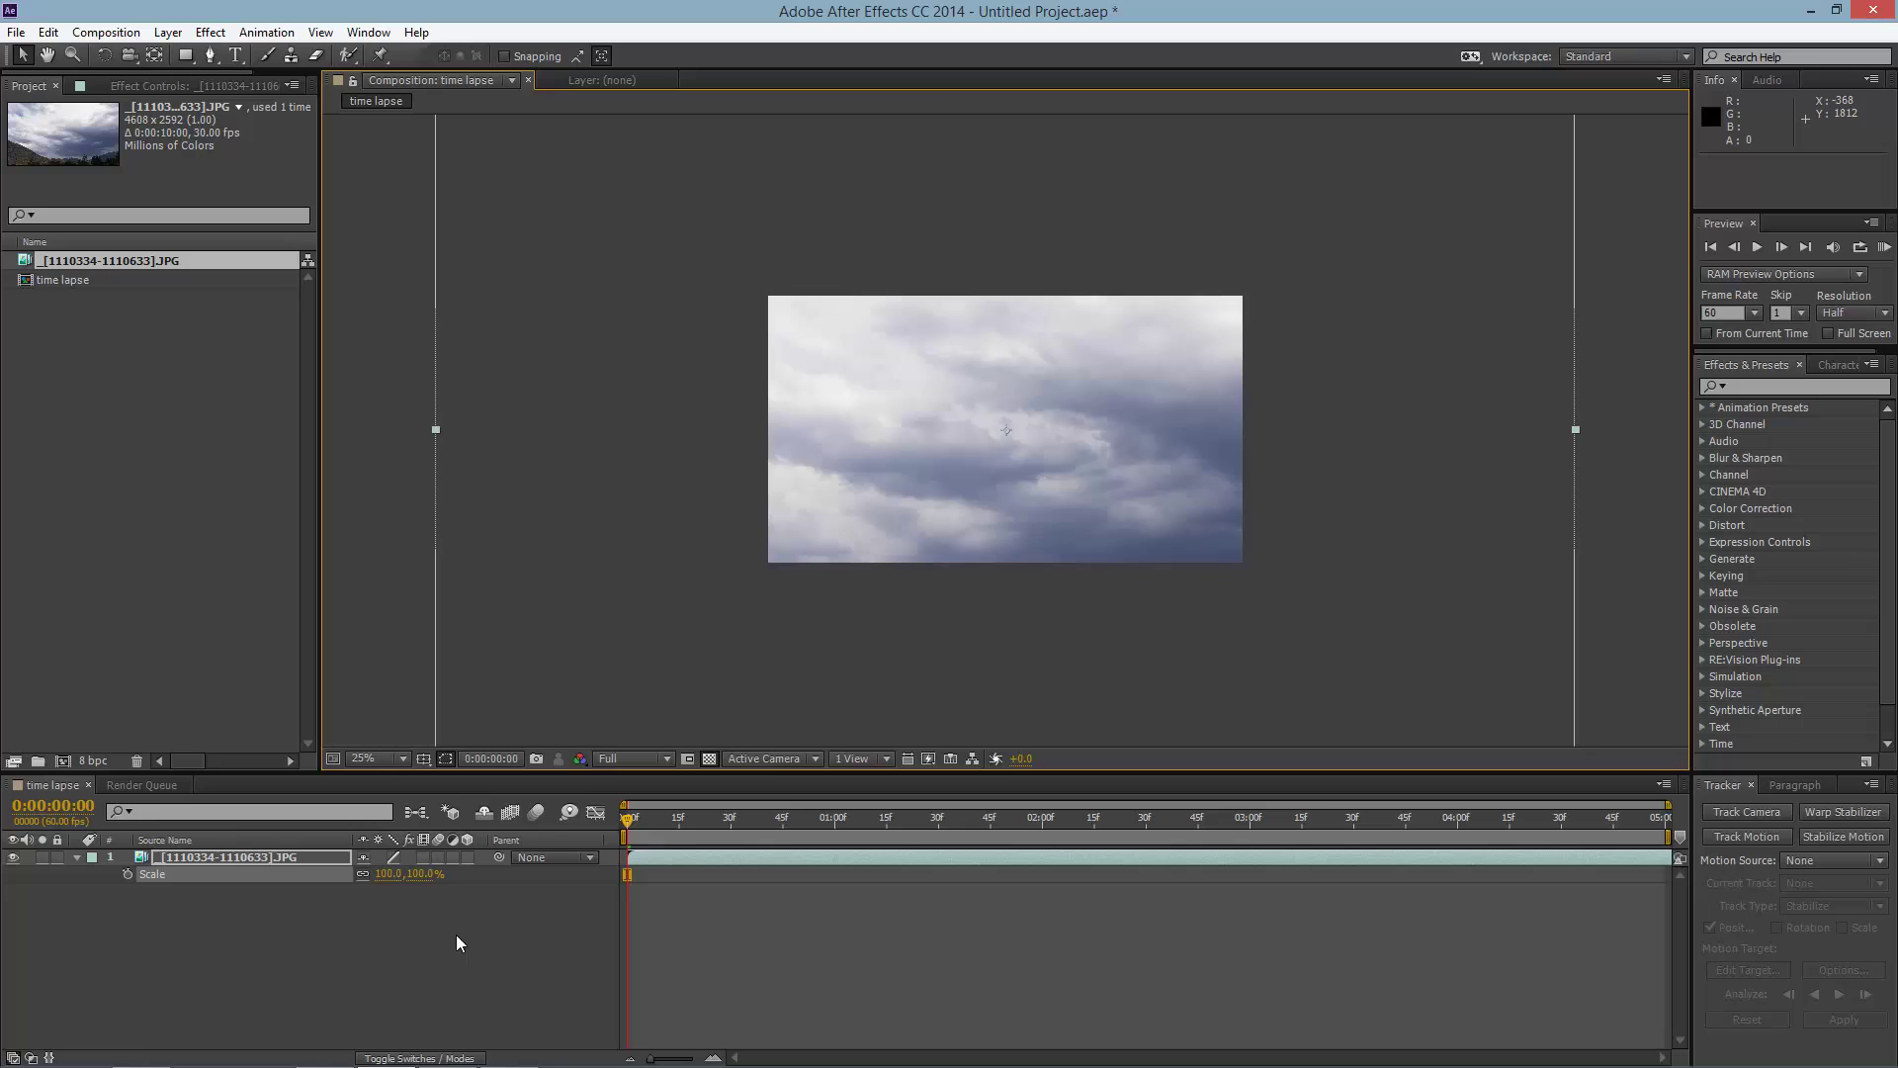
pyautogui.moveTo(427, 875); pyautogui.dragTo(412, 938)
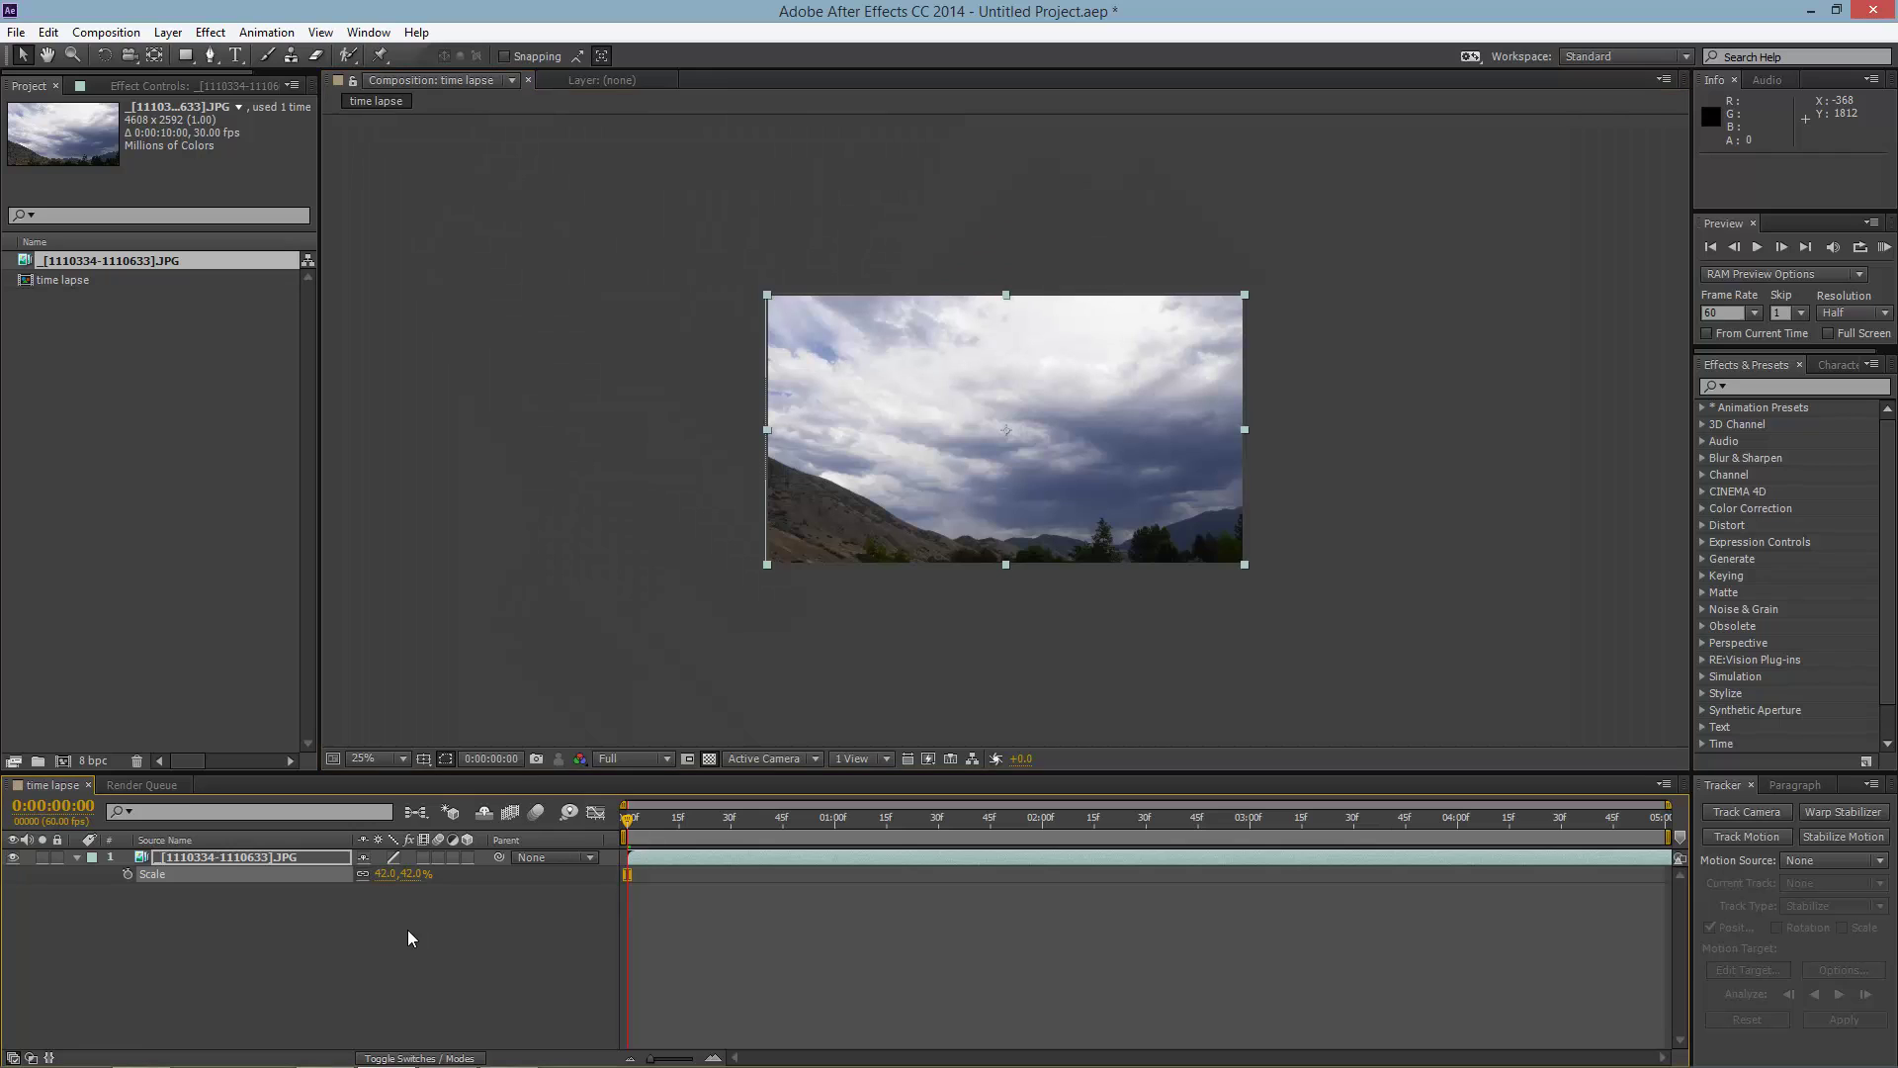
# Switch to Premiere Pro, play the sequence from about 26 seconds, and select the _1130037 clip
pyautogui.doubleClick(958, 13)
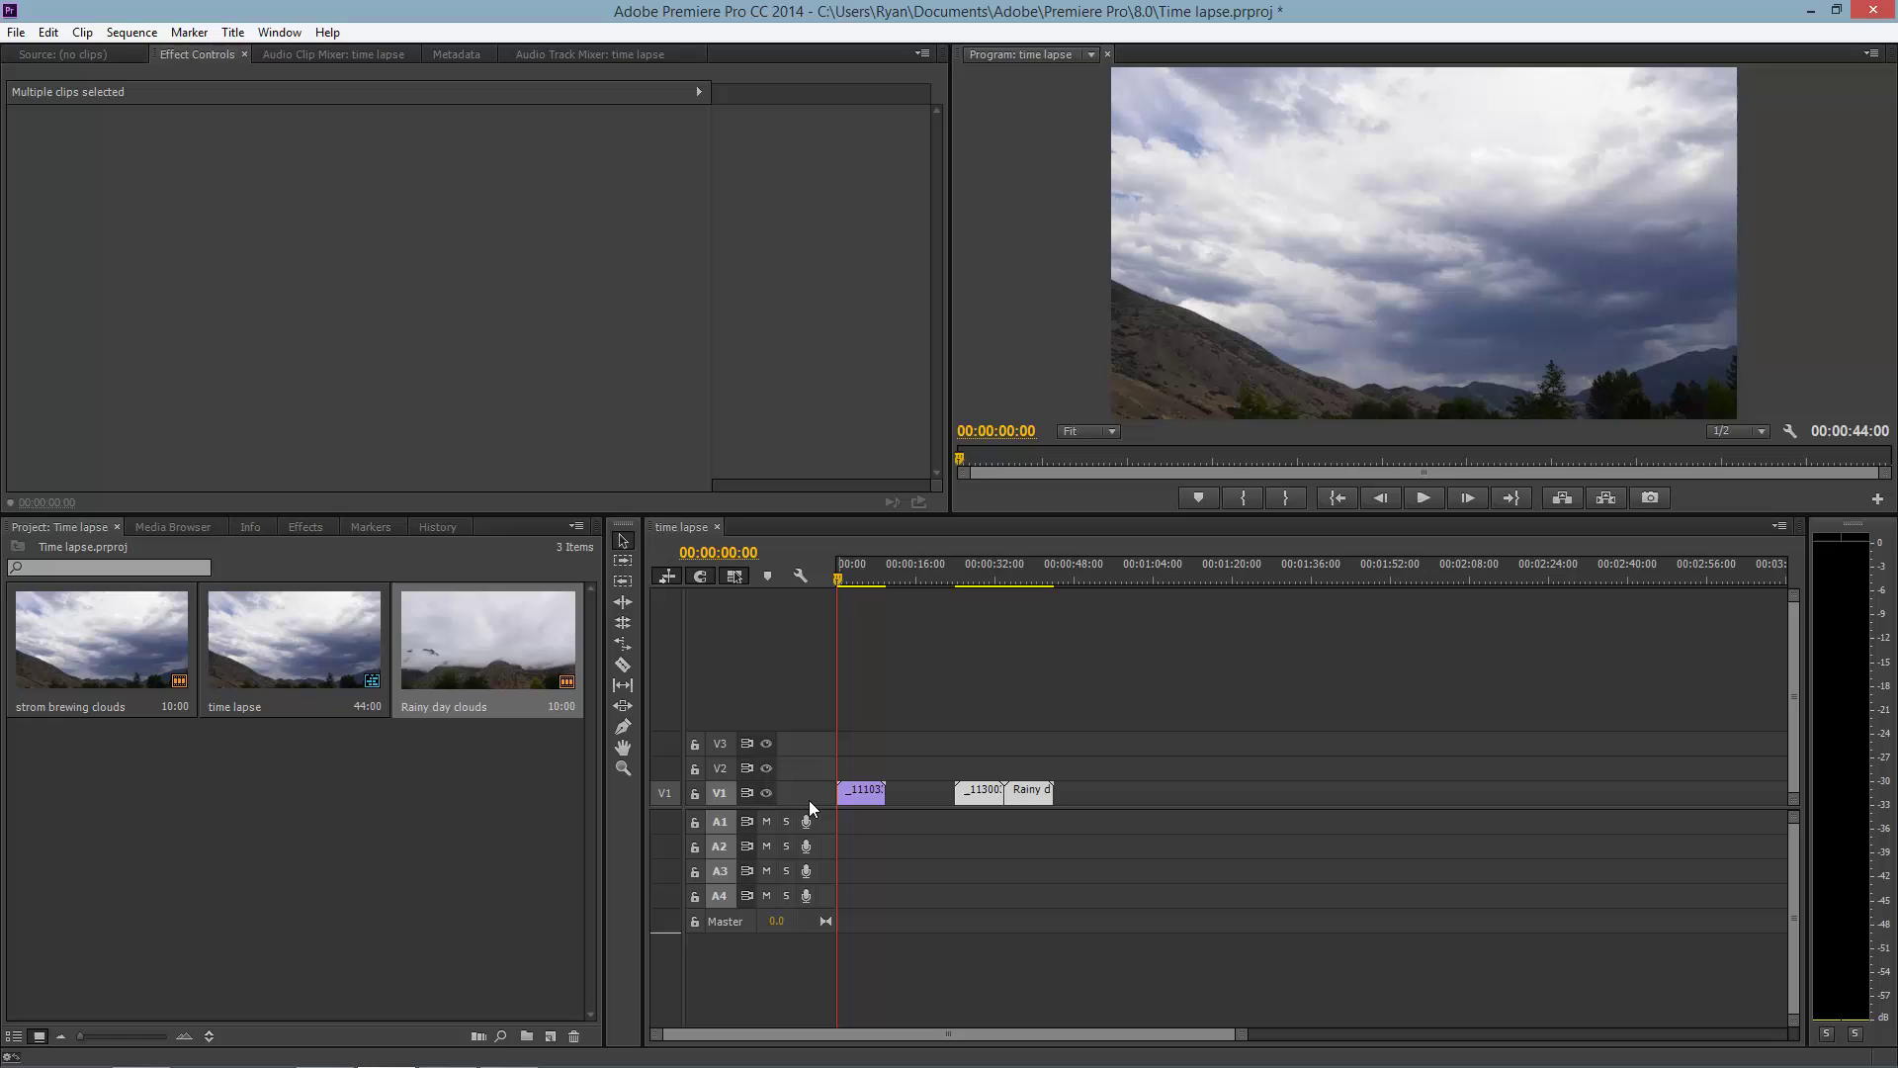
pyautogui.click(966, 579)
pyautogui.press('space')
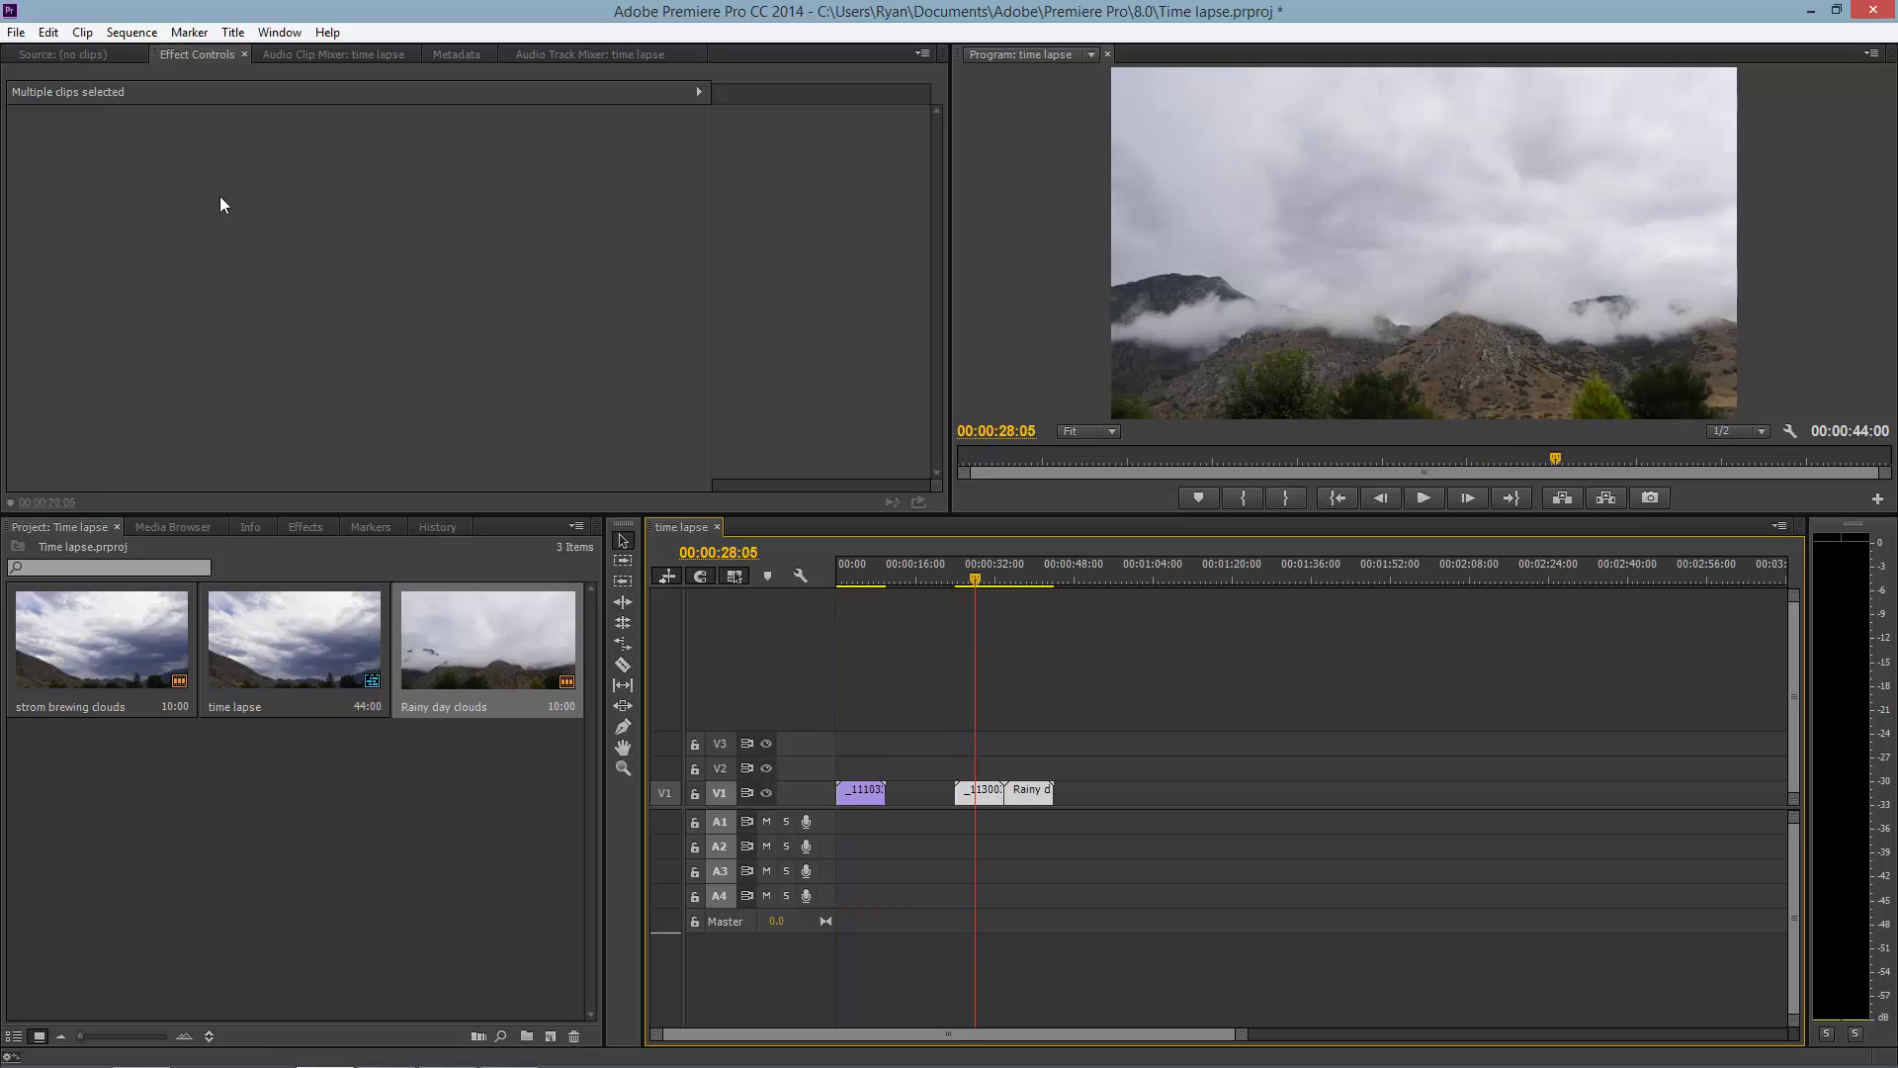
pyautogui.click(990, 917)
pyautogui.click(993, 793)
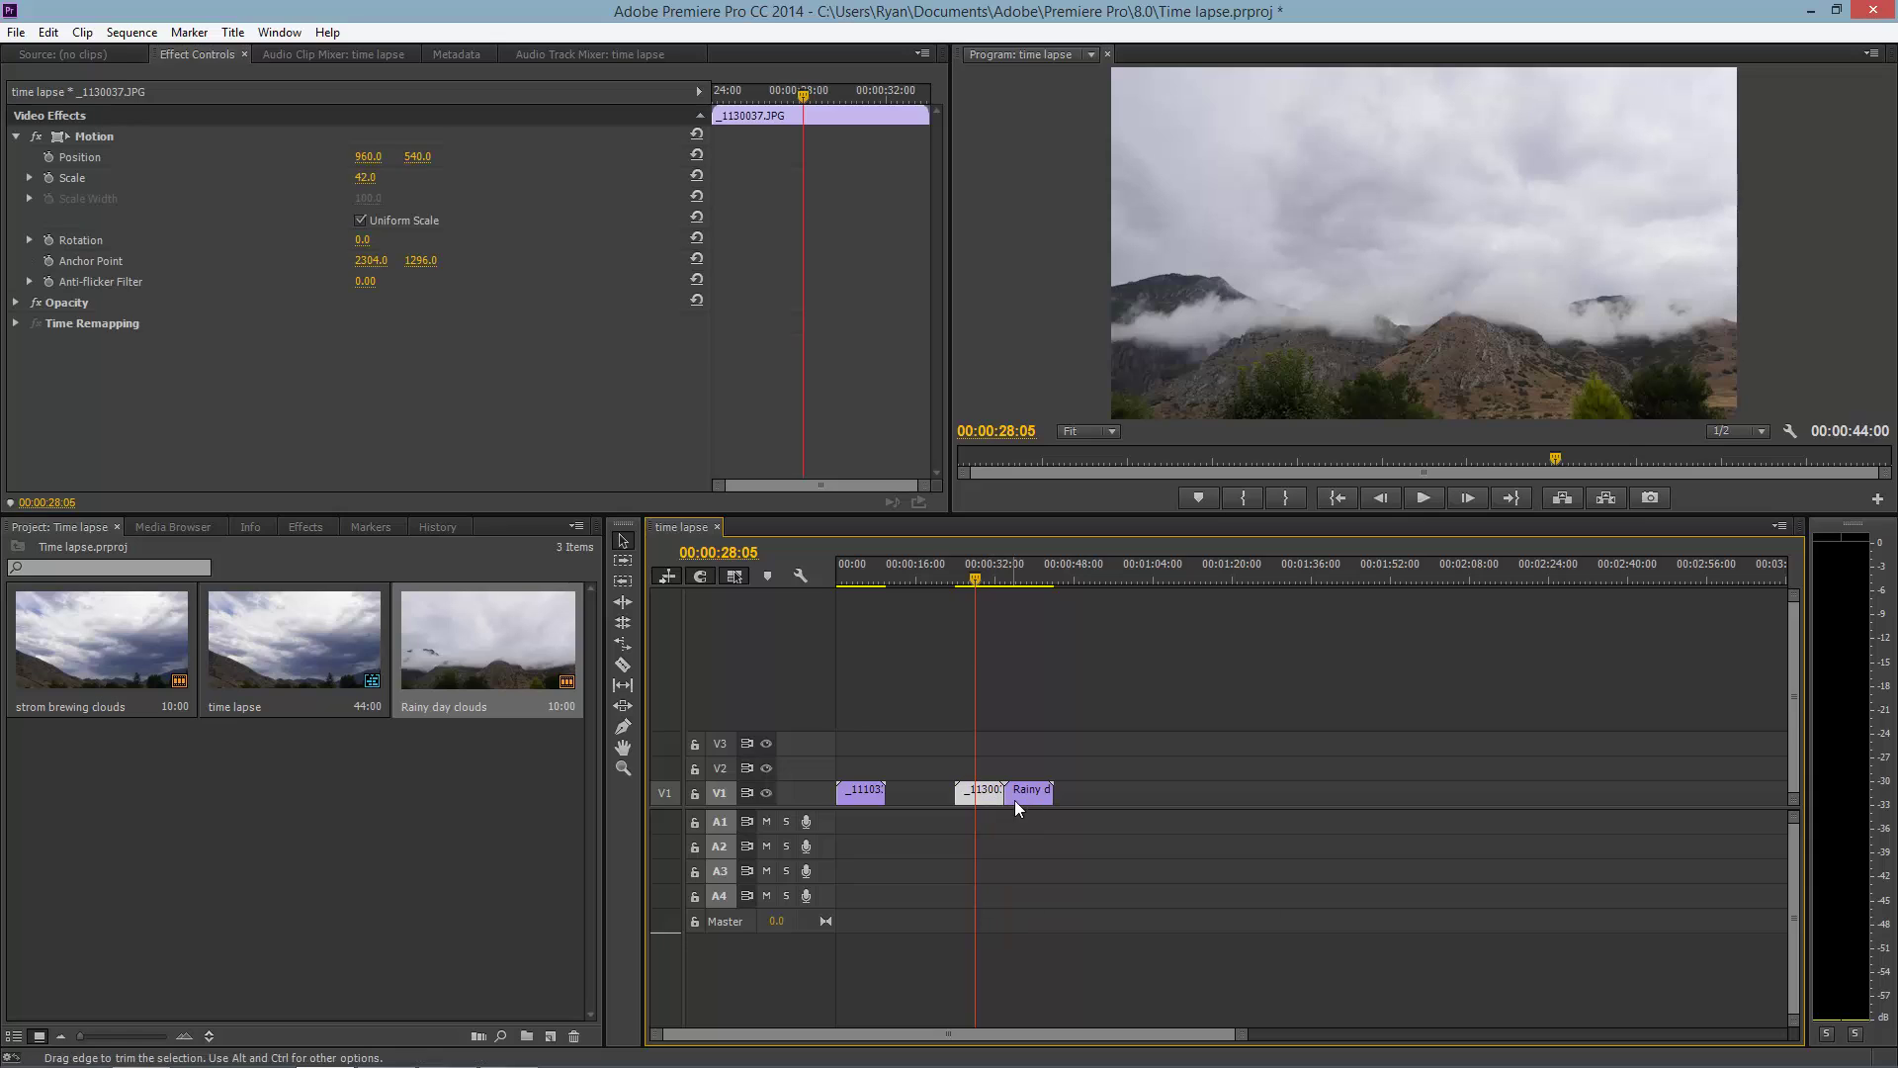
pyautogui.click(197, 56)
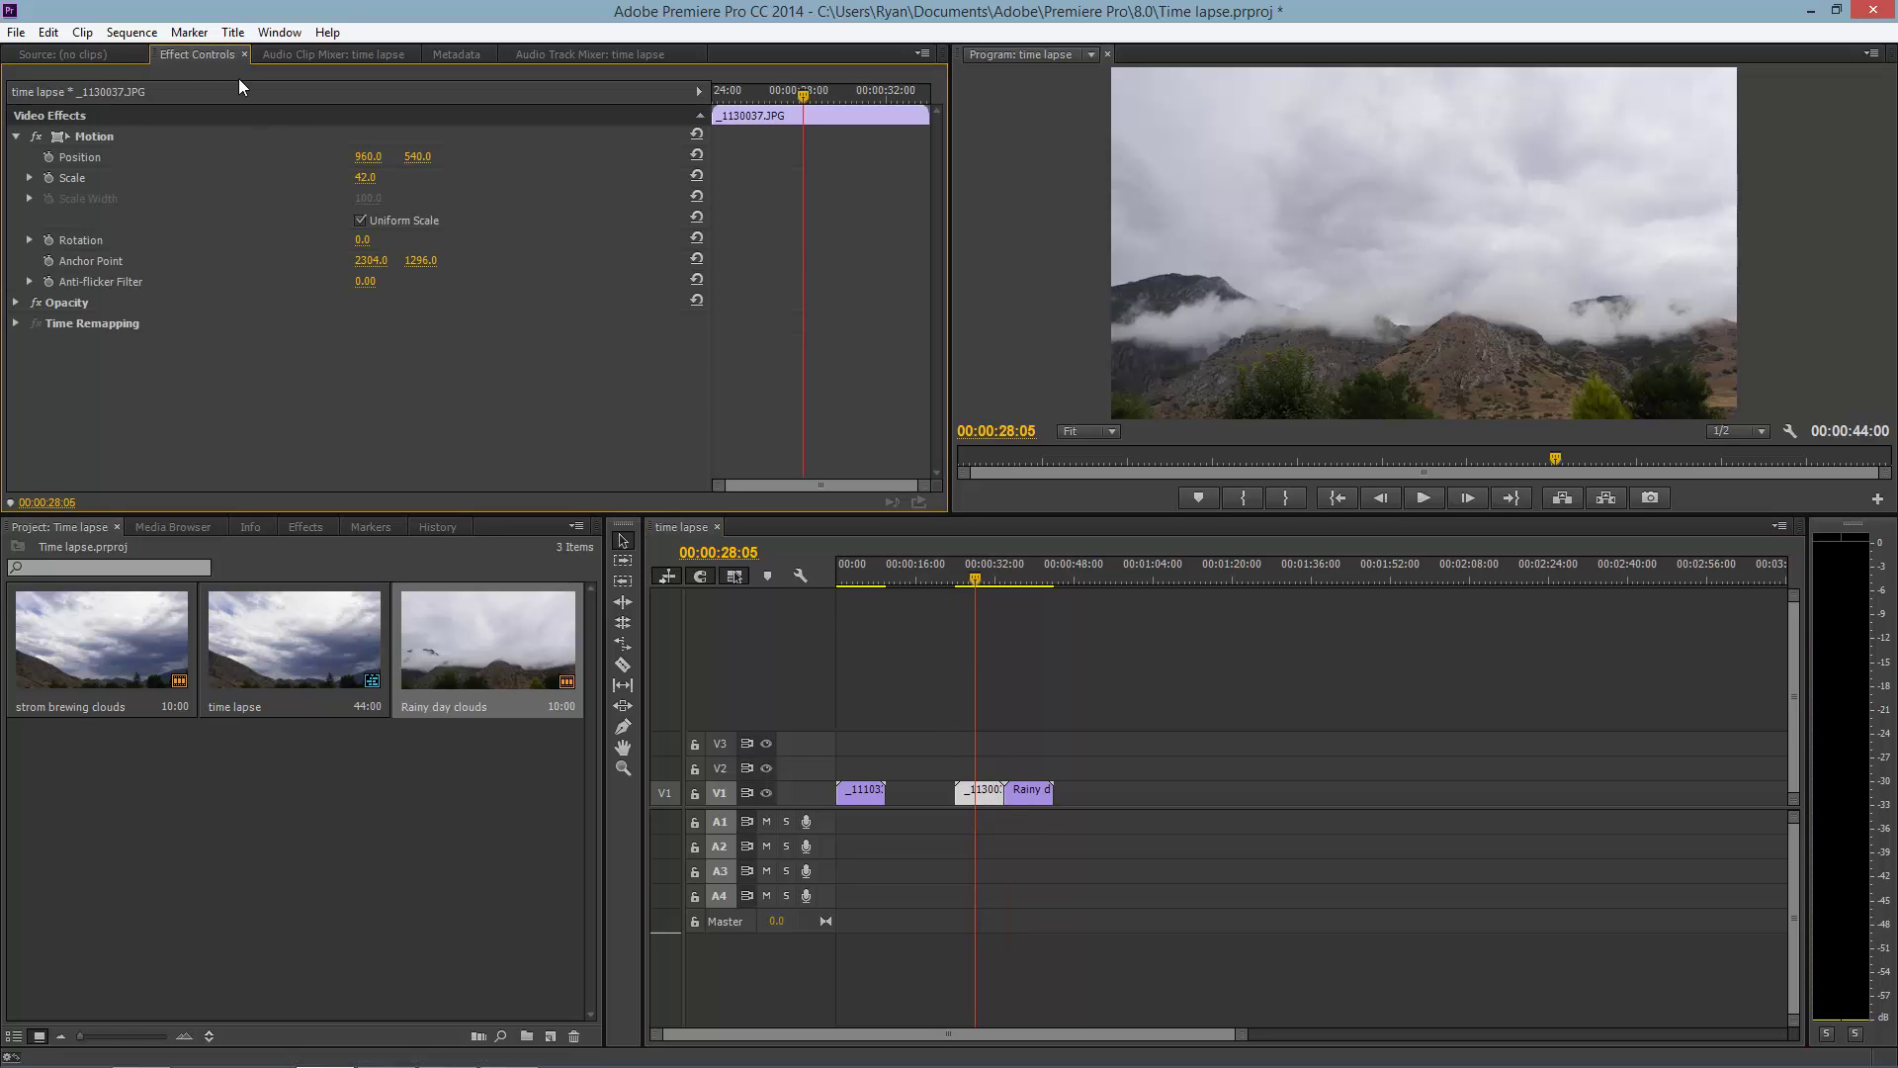
# Try Scale 100 on _1130037 and drag the image up to reveal the mountains
pyautogui.click(378, 179)
pyautogui.write('100')
pyautogui.press('Return')
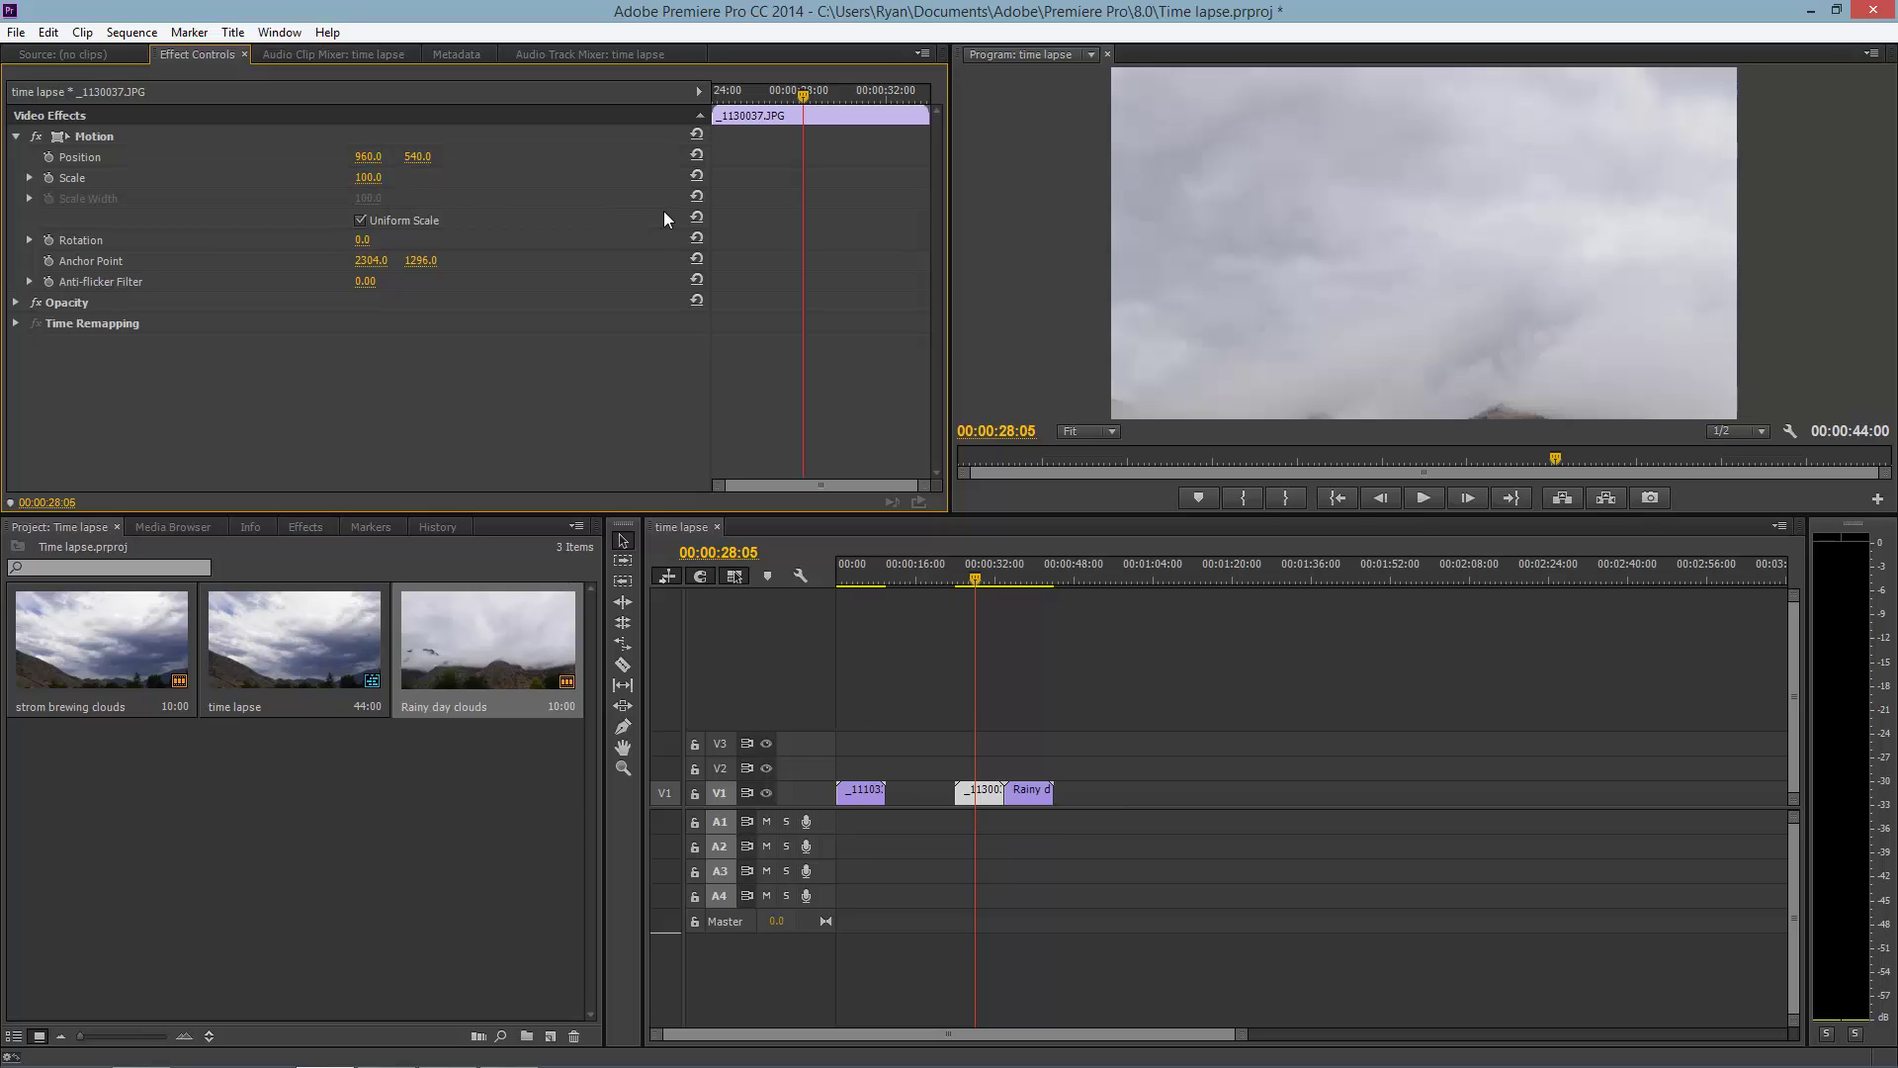
pyautogui.doubleClick(1396, 302)
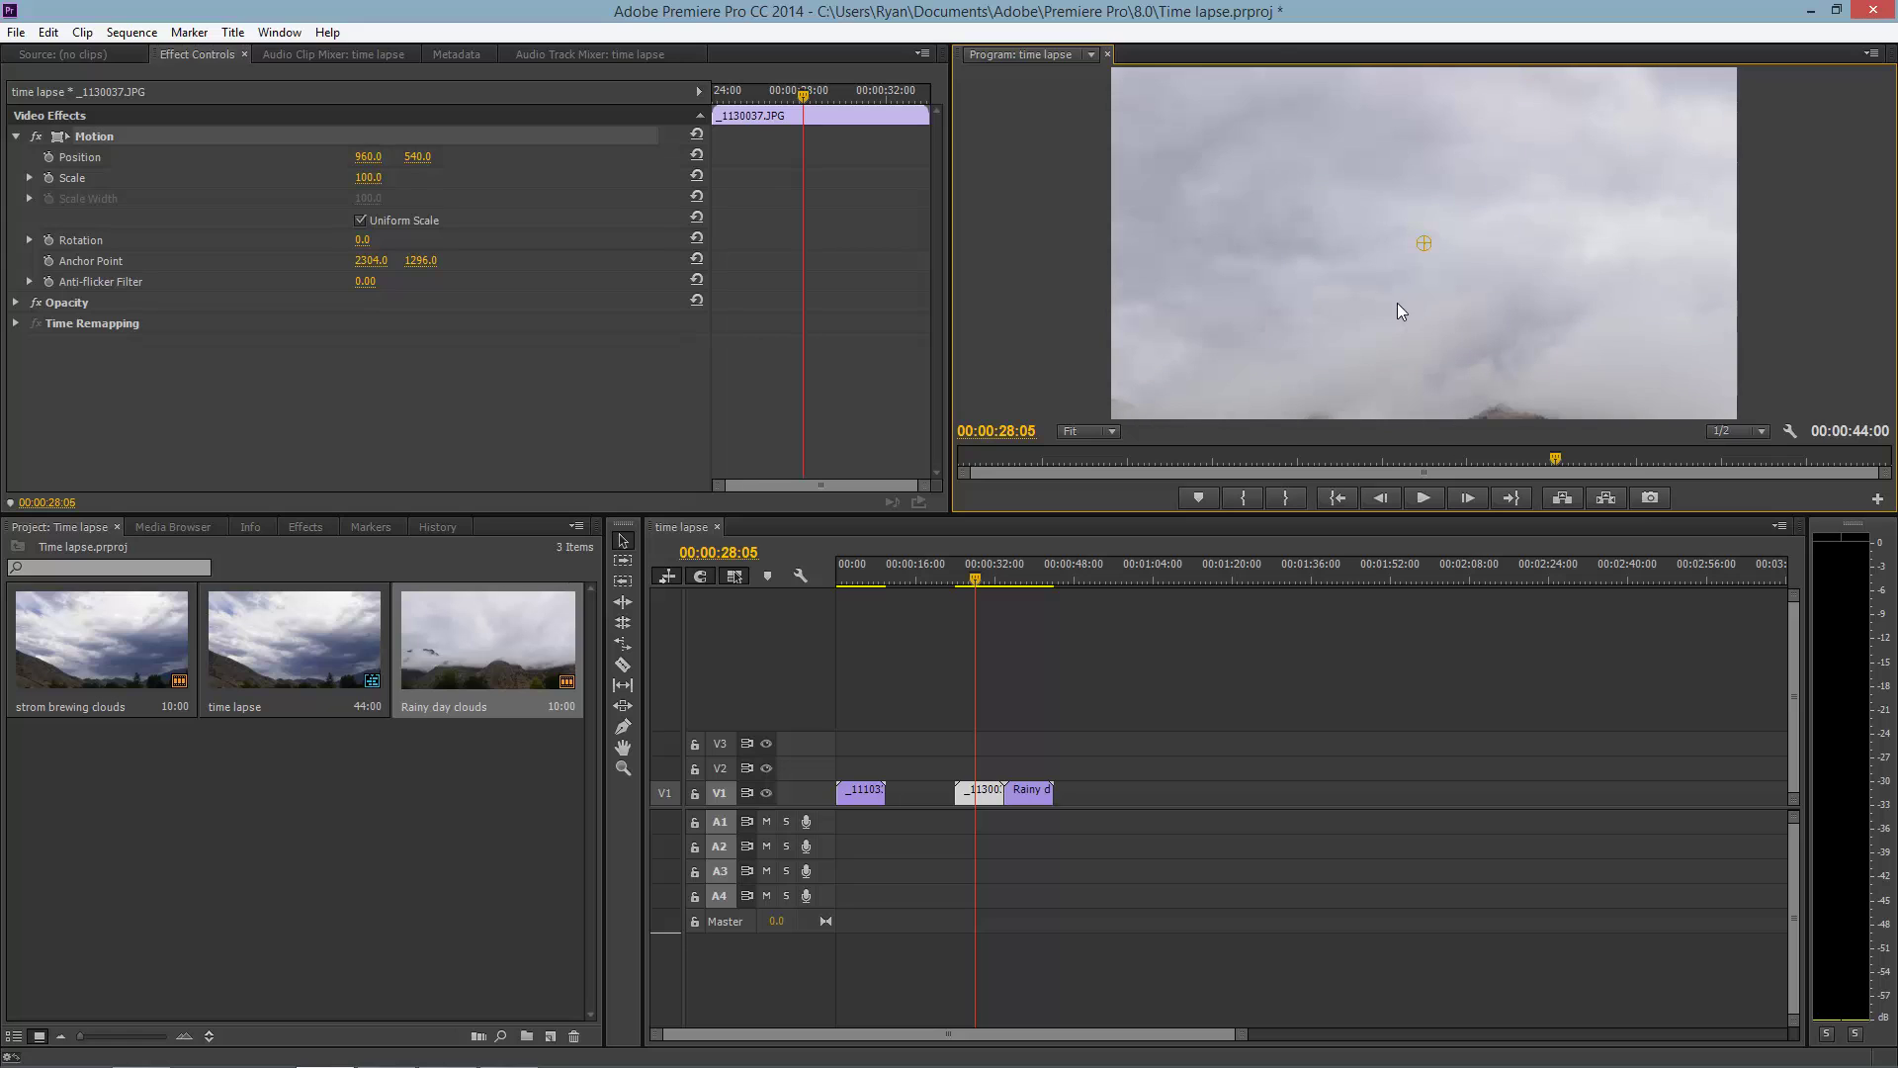
pyautogui.moveTo(1432, 288); pyautogui.dragTo(1581, 267)
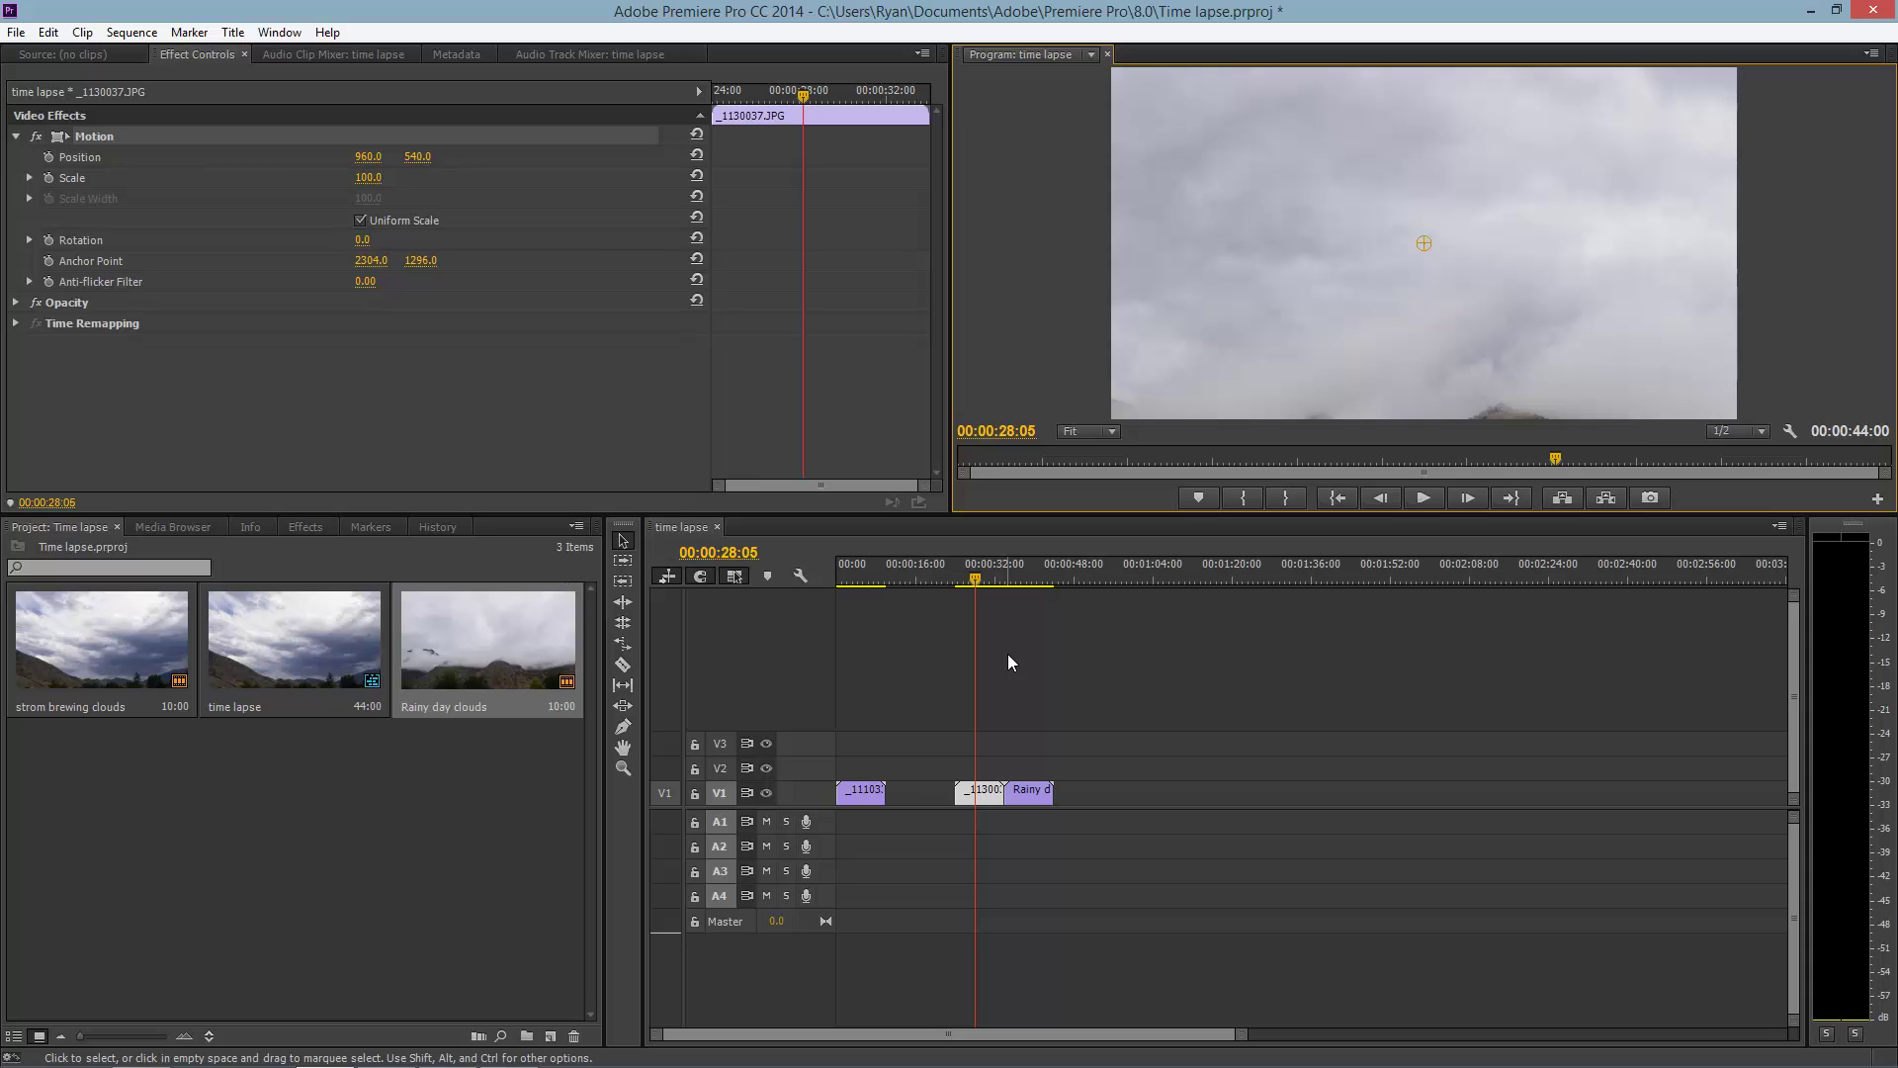
# Try Scale 42, then settle on a Scale of 60 for the clip
pyautogui.click(384, 184)
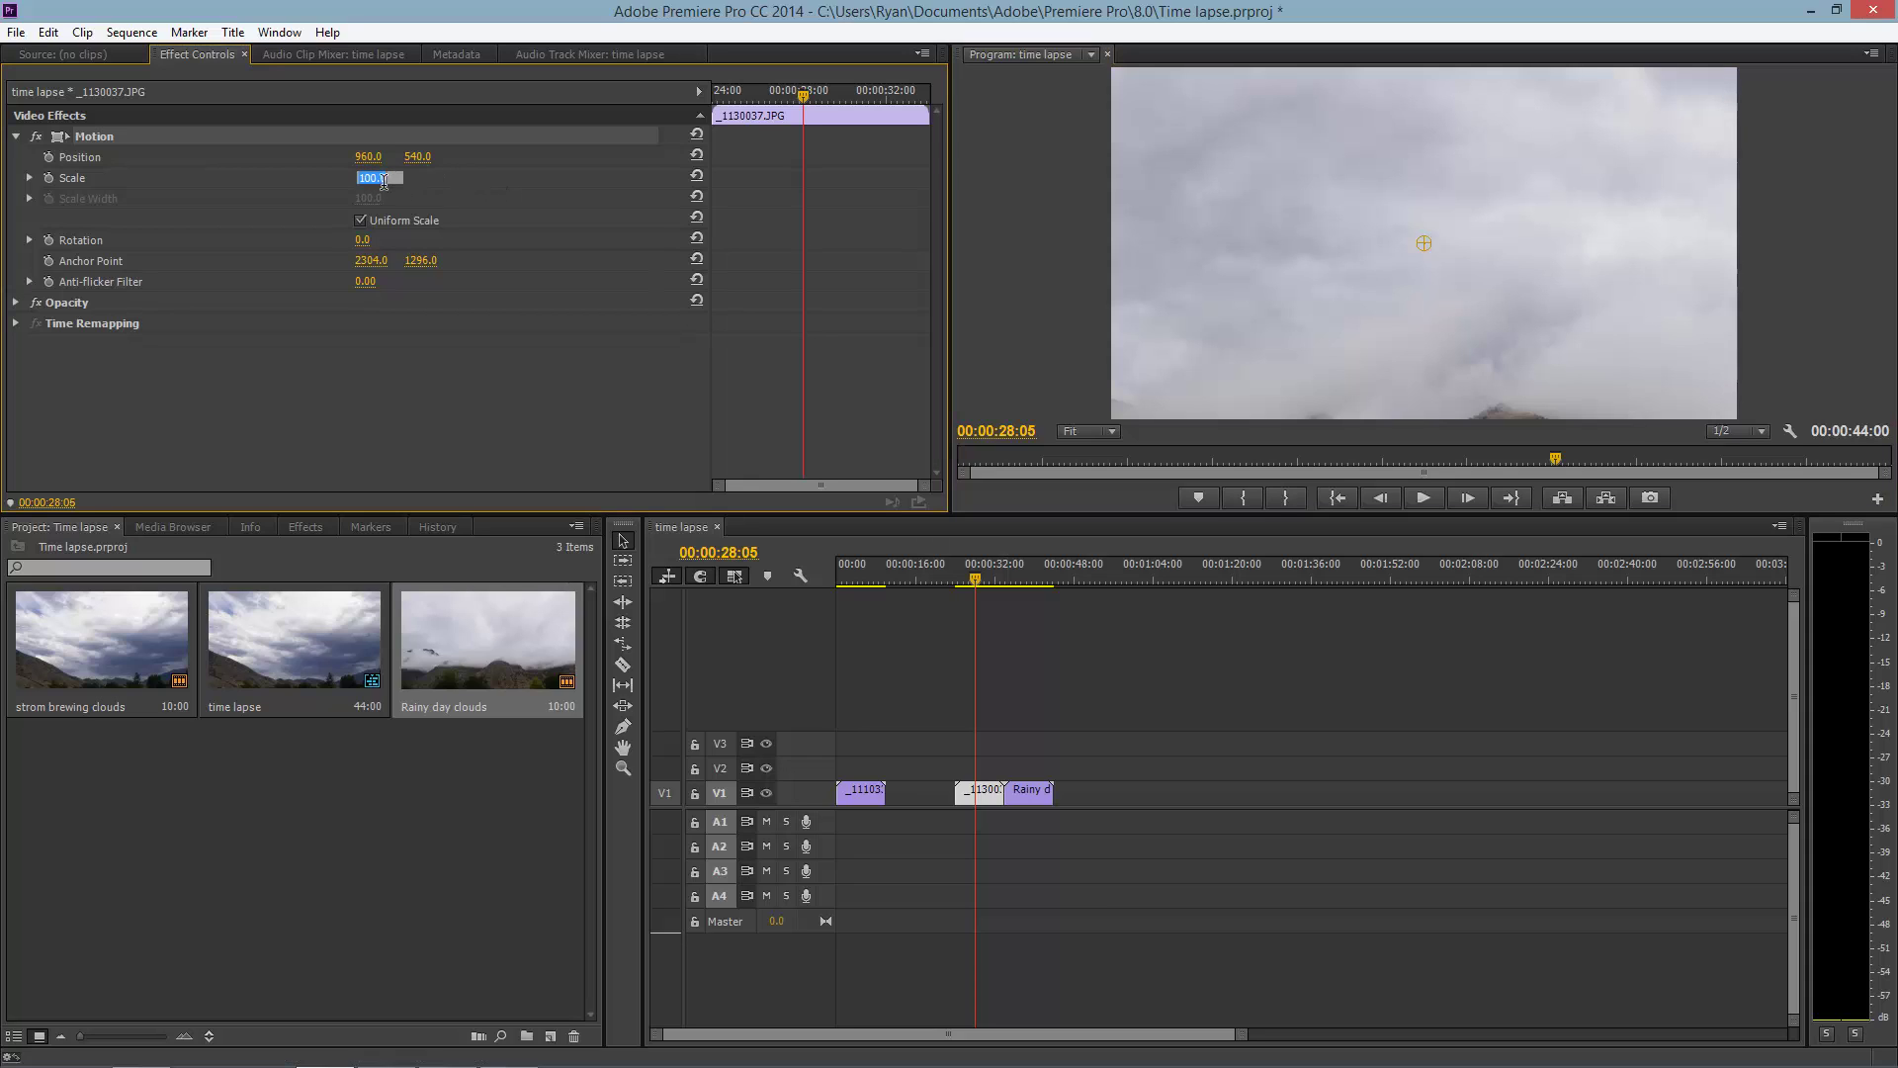
pyautogui.write('42')
pyautogui.press('Return')
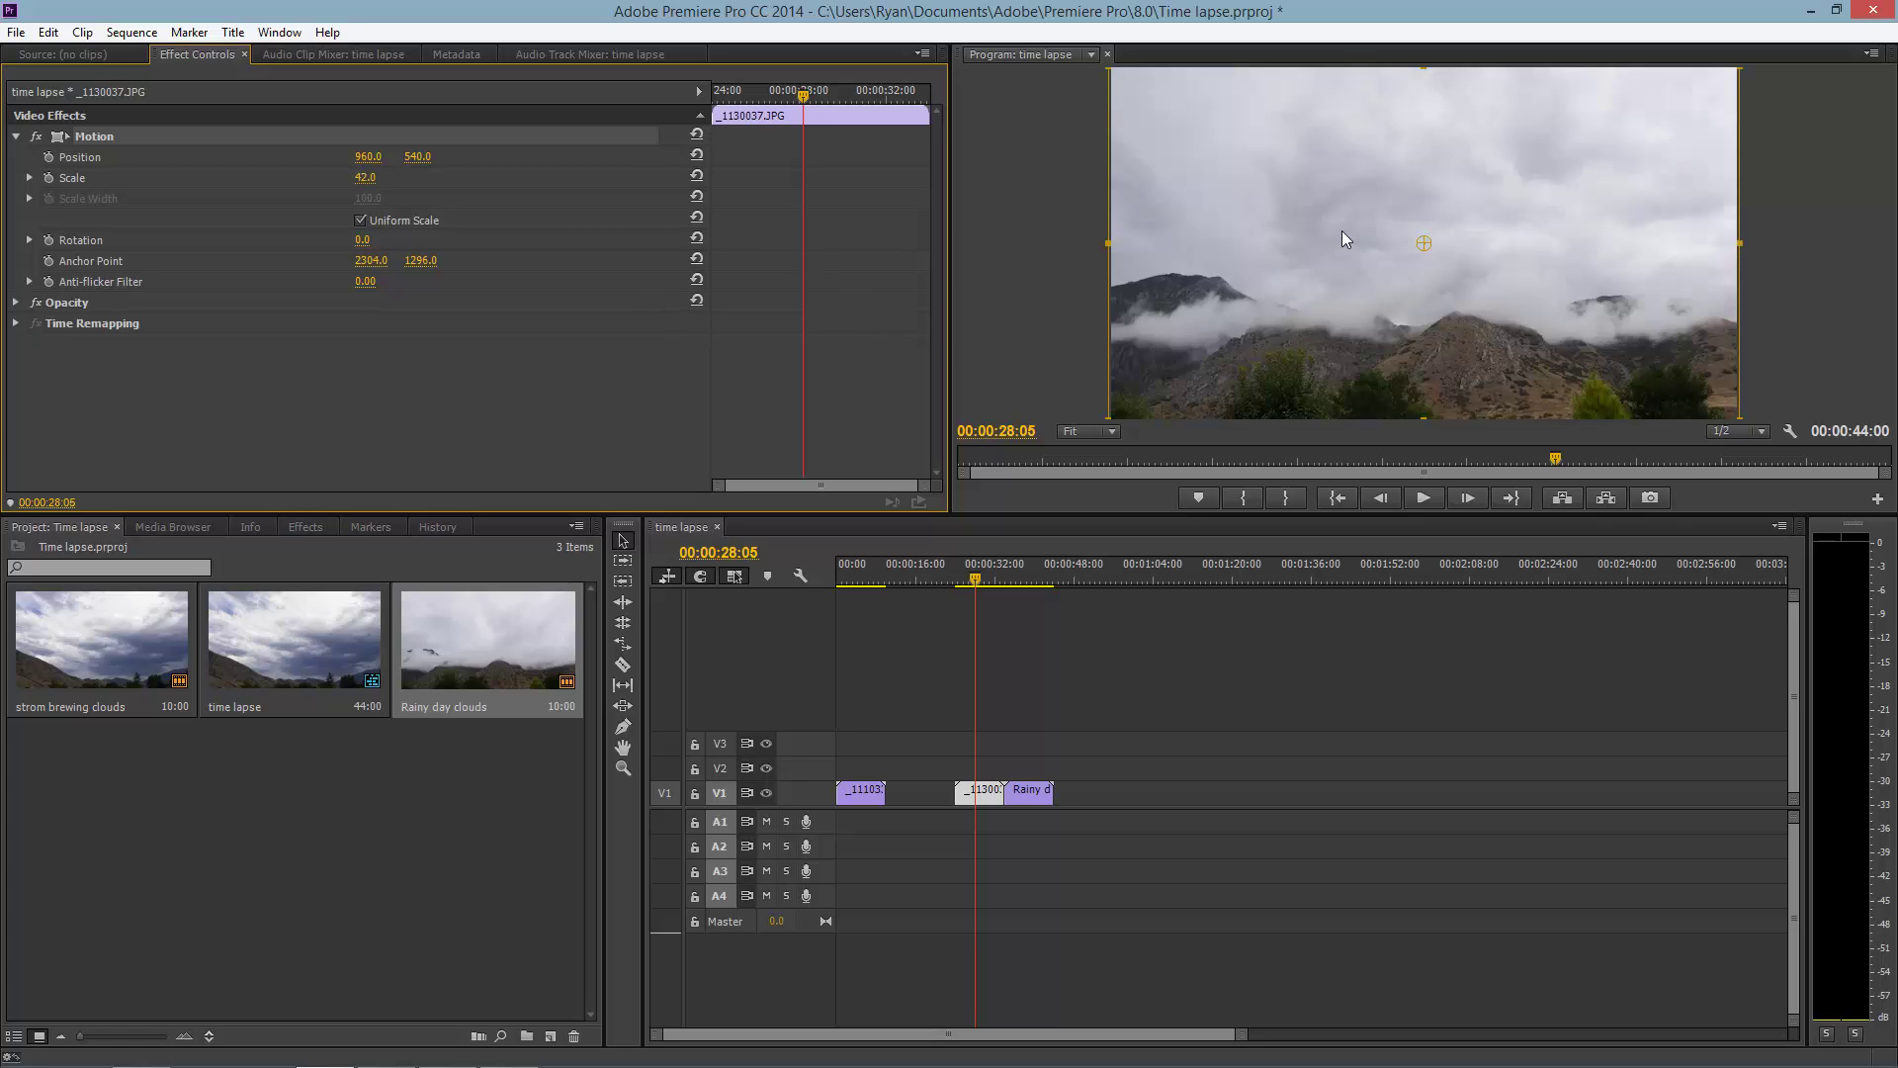
pyautogui.click(1034, 322)
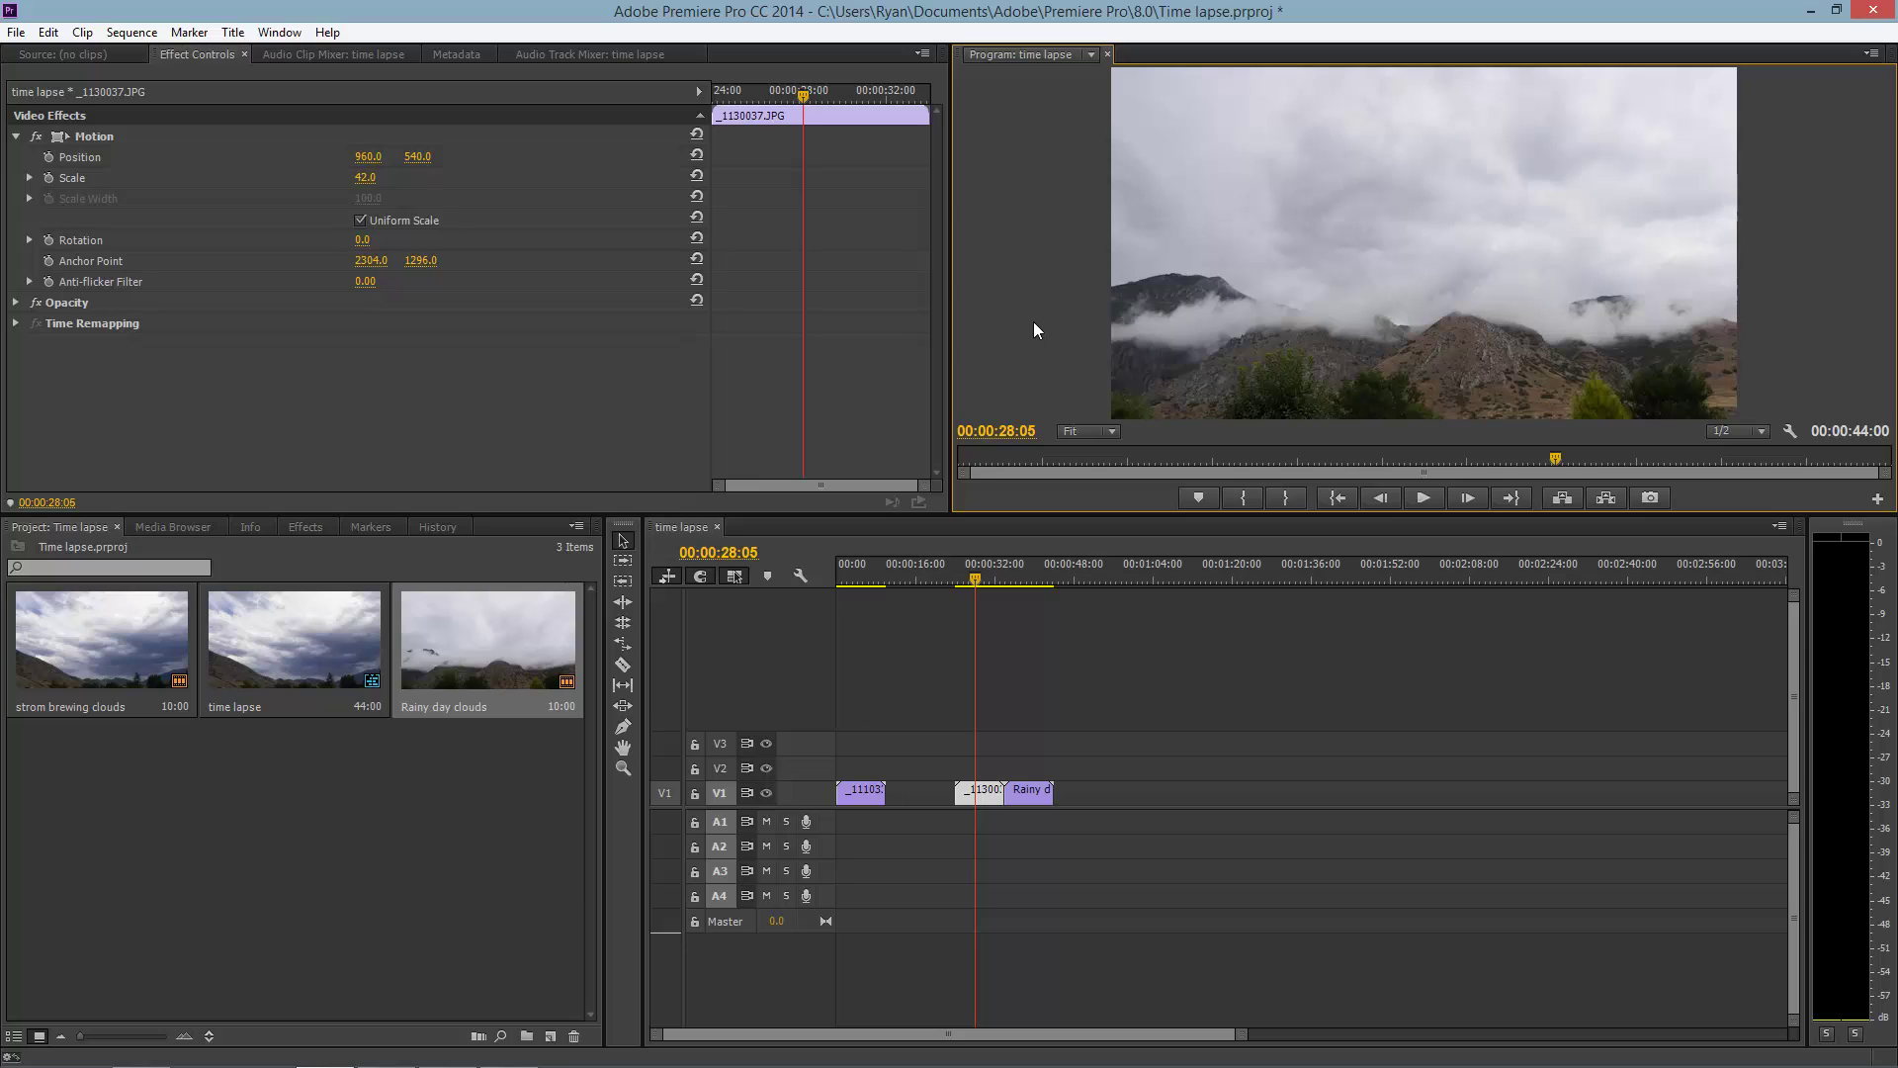
pyautogui.click(367, 181)
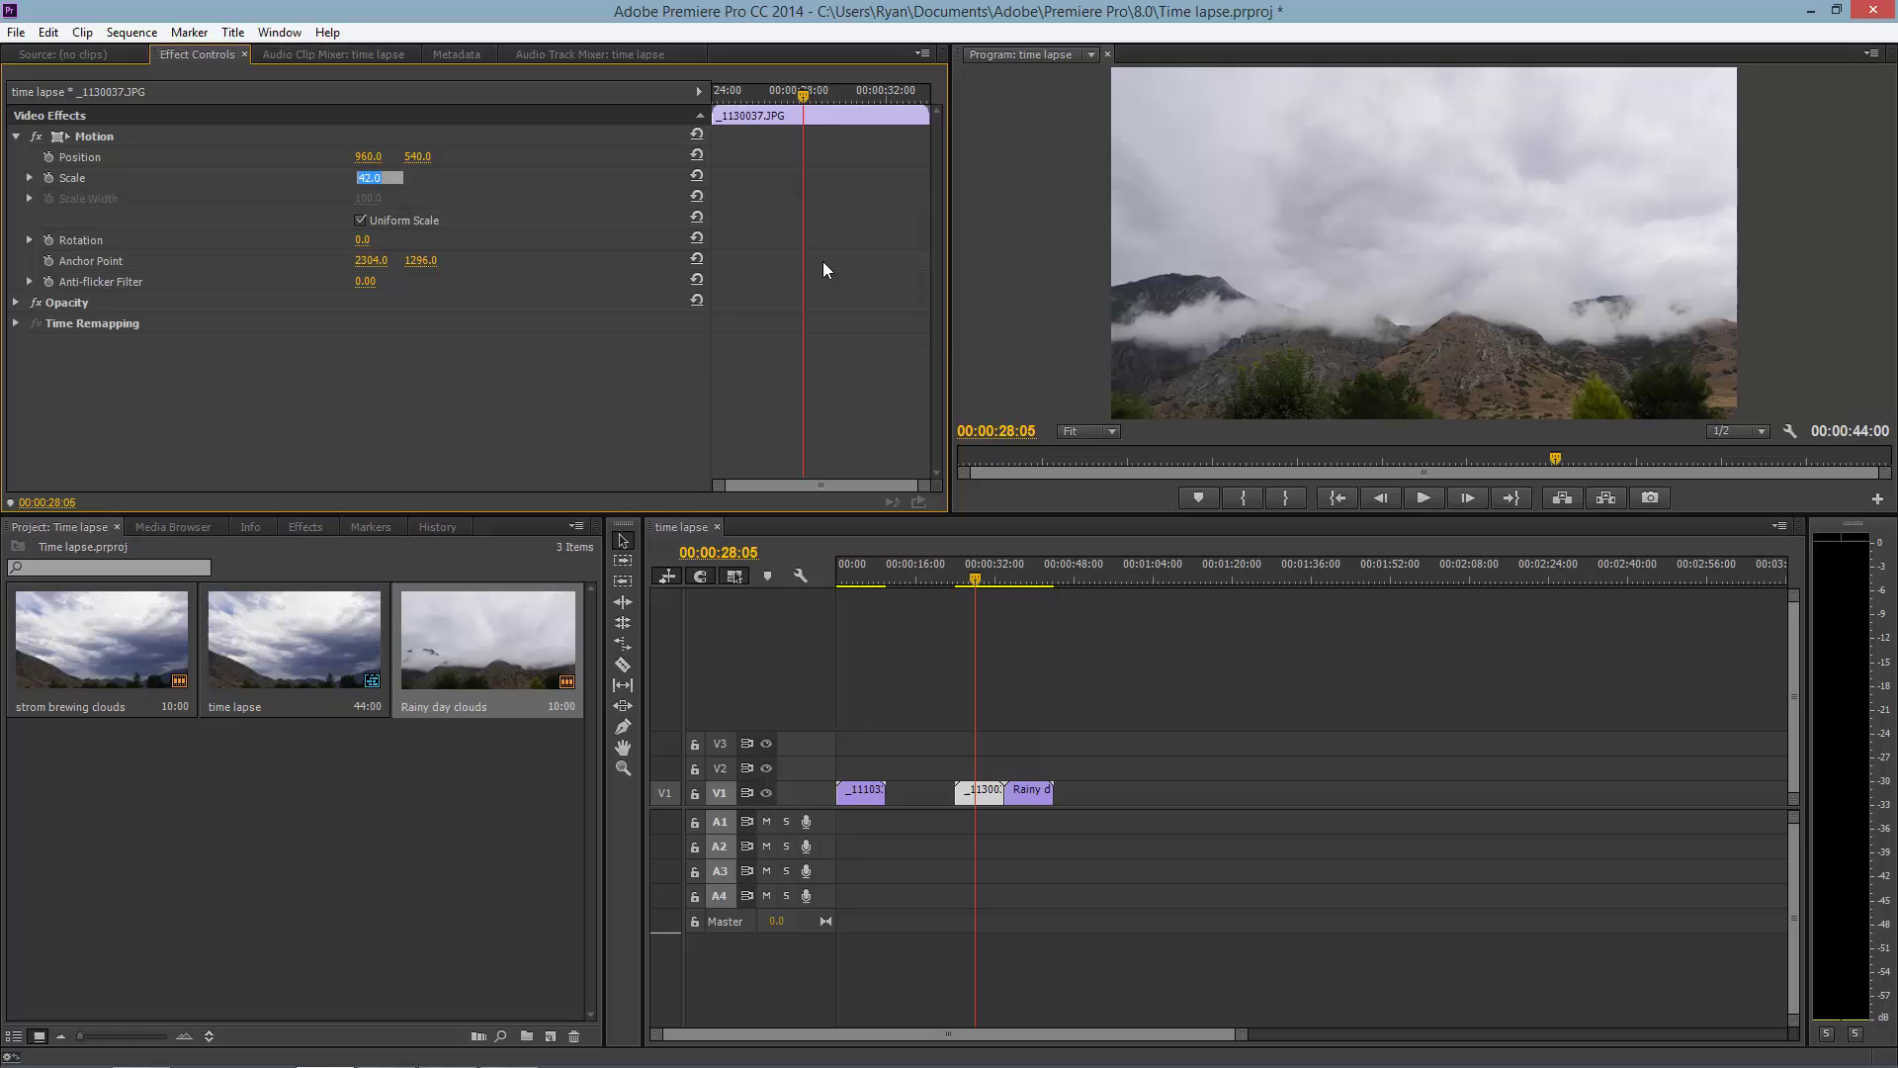
pyautogui.press('Return')
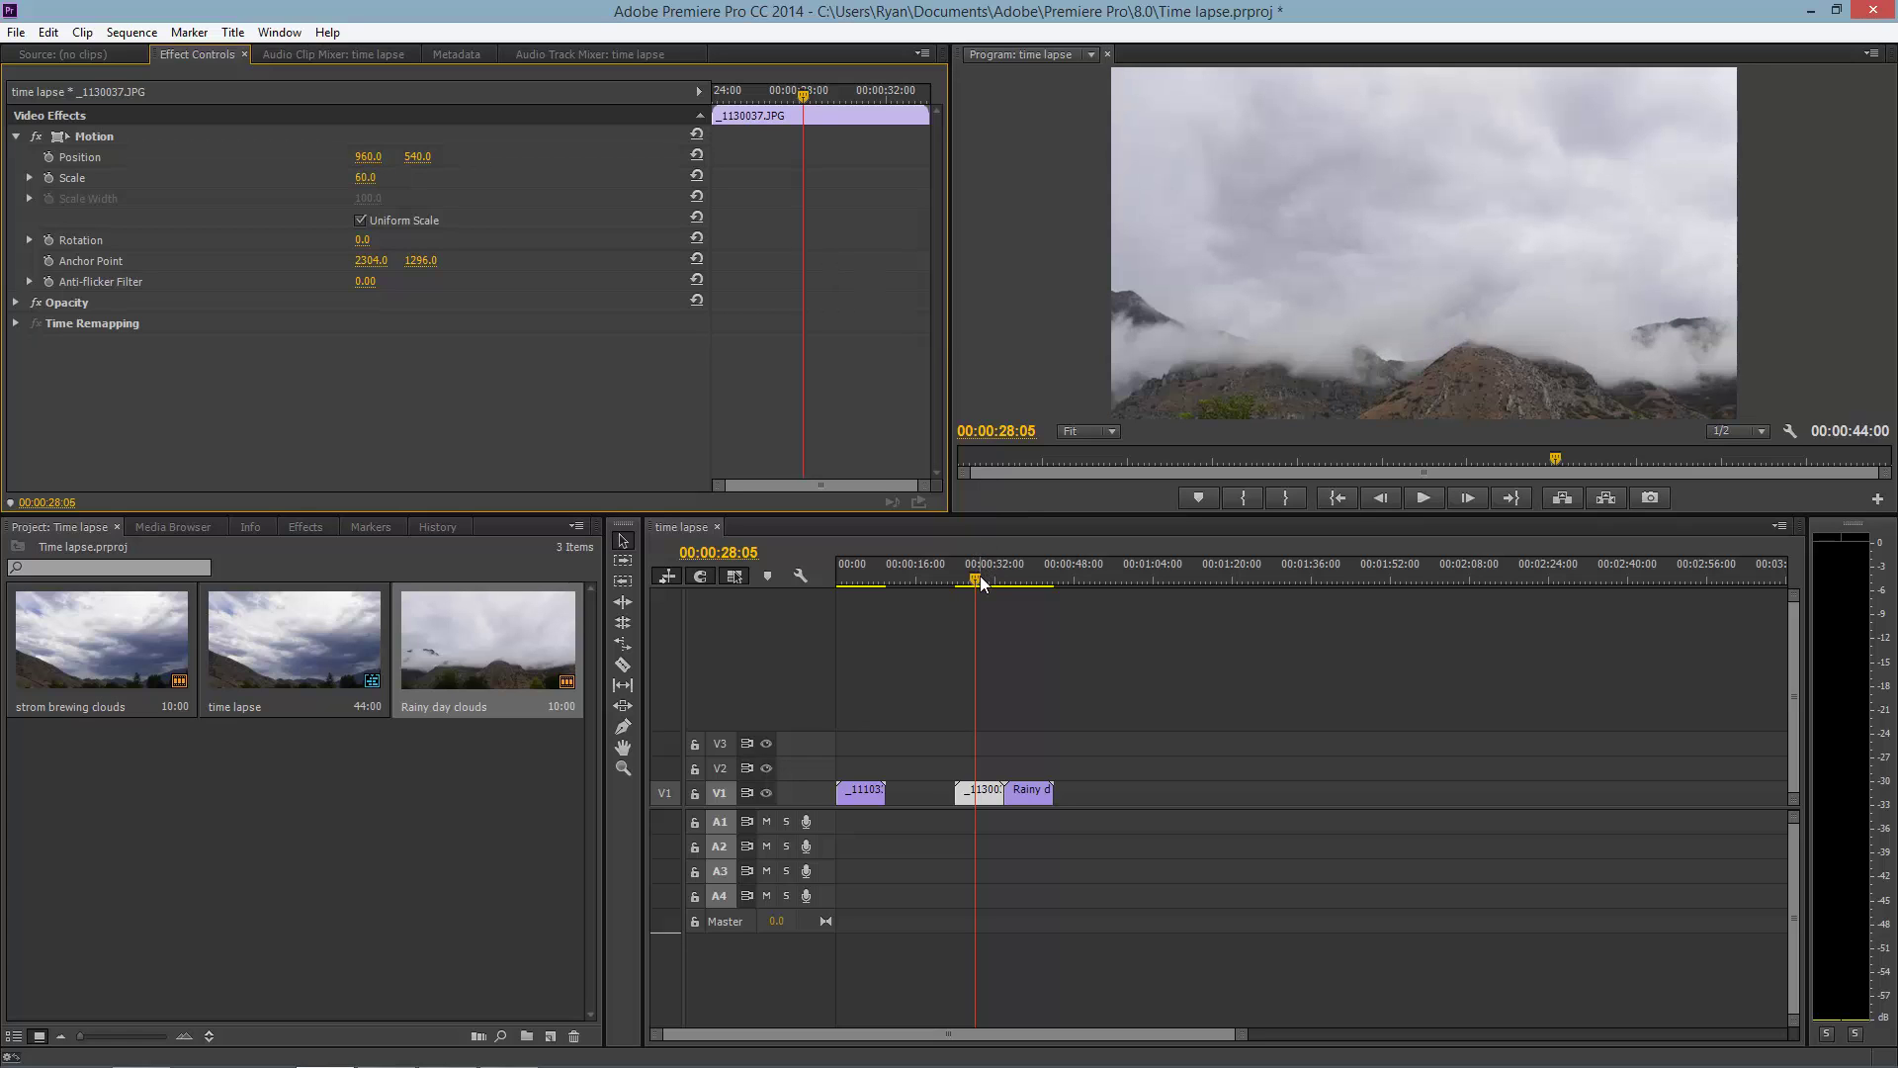
# Set a Scale keyframe of 60 on the clip's first frame at 00:00:24:00
pyautogui.moveTo(974, 578); pyautogui.dragTo(968, 578)
pyautogui.moveTo(1244, 1028); pyautogui.dragTo(1043, 1034)
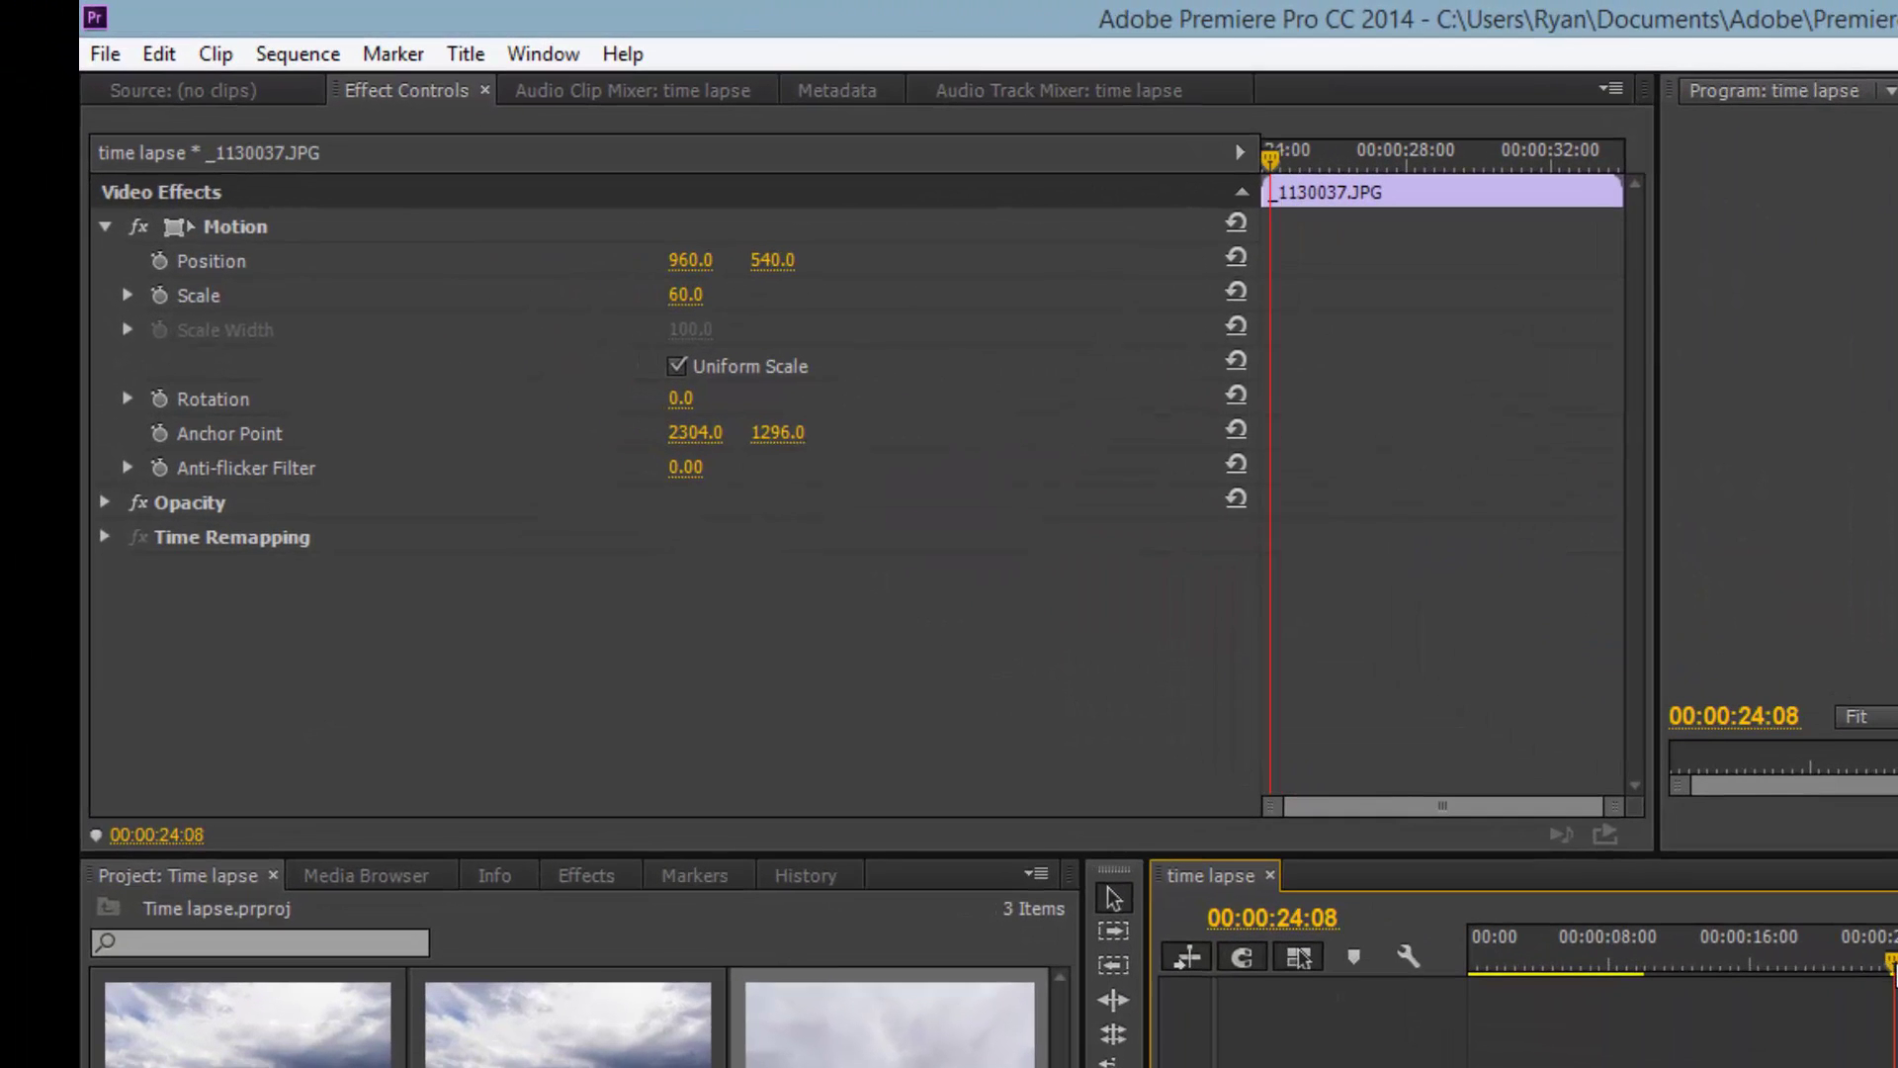
pyautogui.moveTo(737, 98); pyautogui.dragTo(758, 103)
pyautogui.moveTo(1310, 166); pyautogui.dragTo(1265, 158)
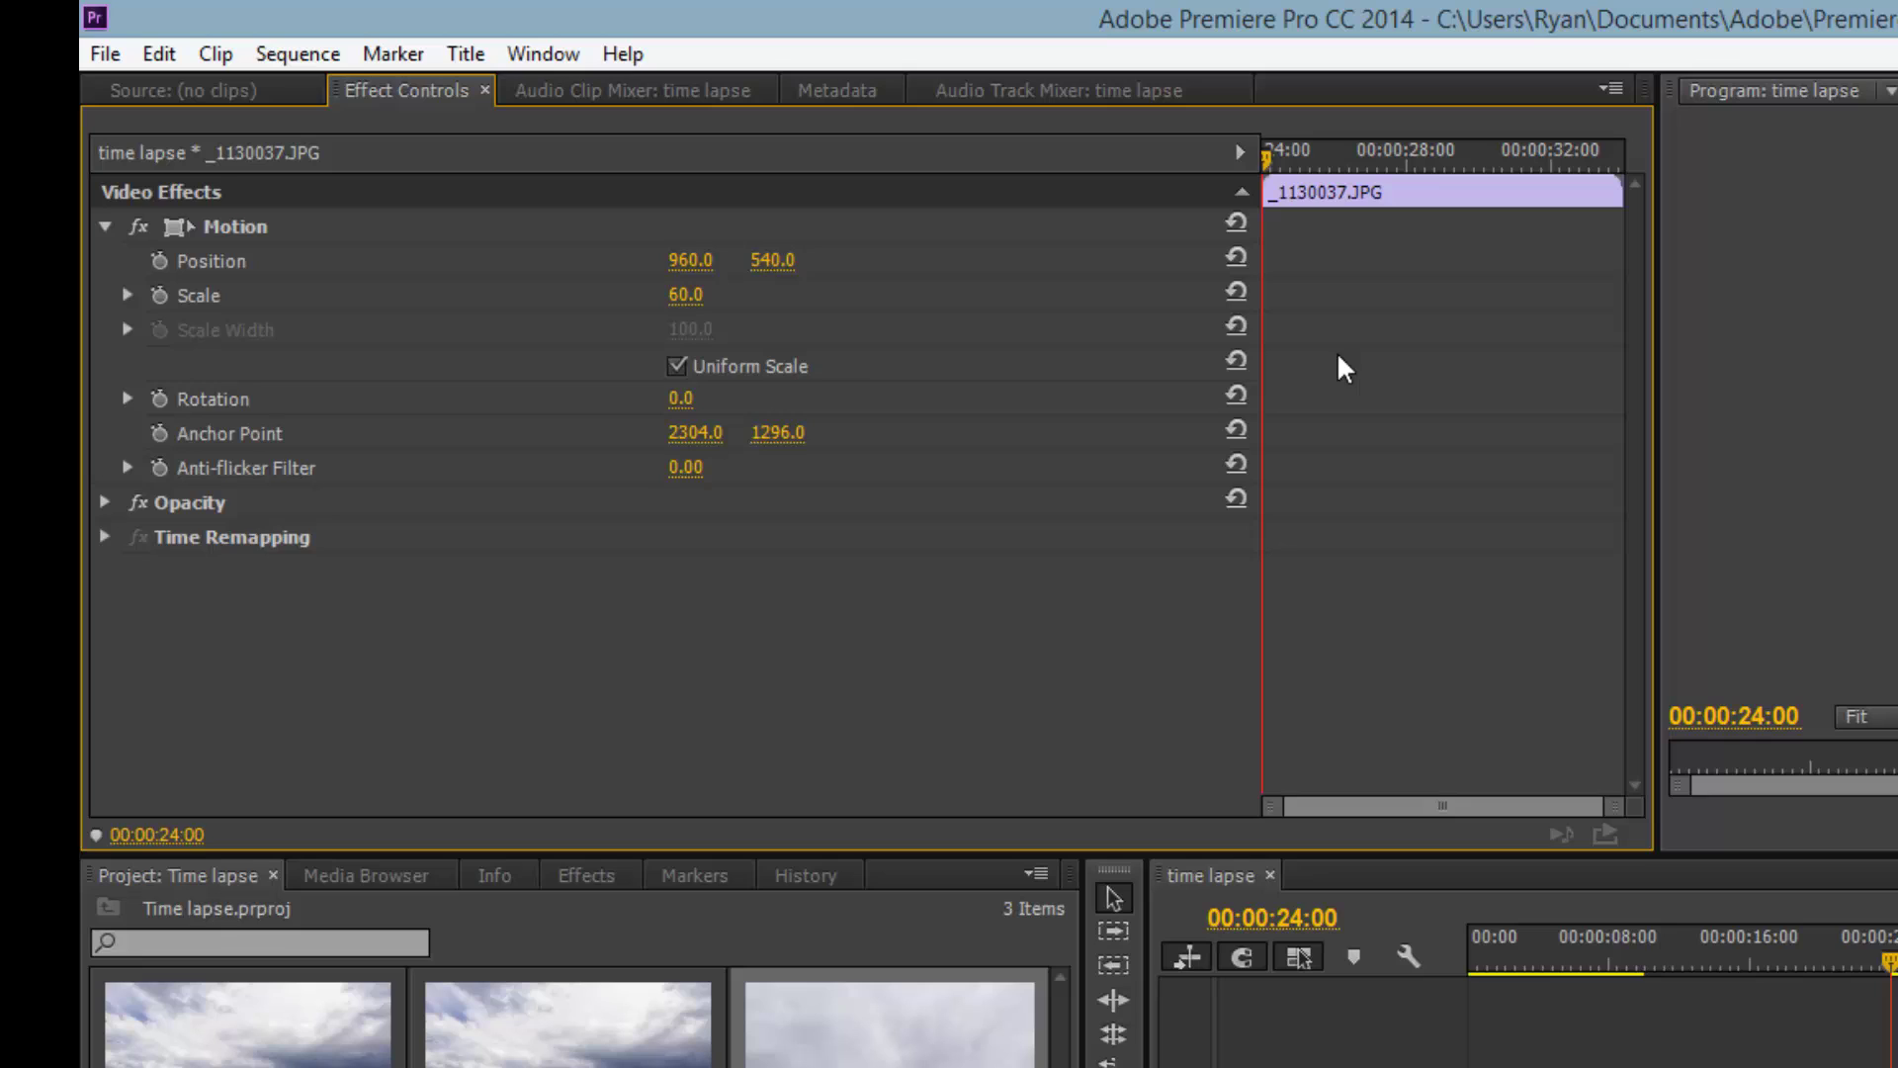
pyautogui.click(158, 295)
# Add a Scale keyframe of 42 on the clip's last frame at 00:00:33:29
pyautogui.moveTo(1268, 160); pyautogui.dragTo(1633, 194)
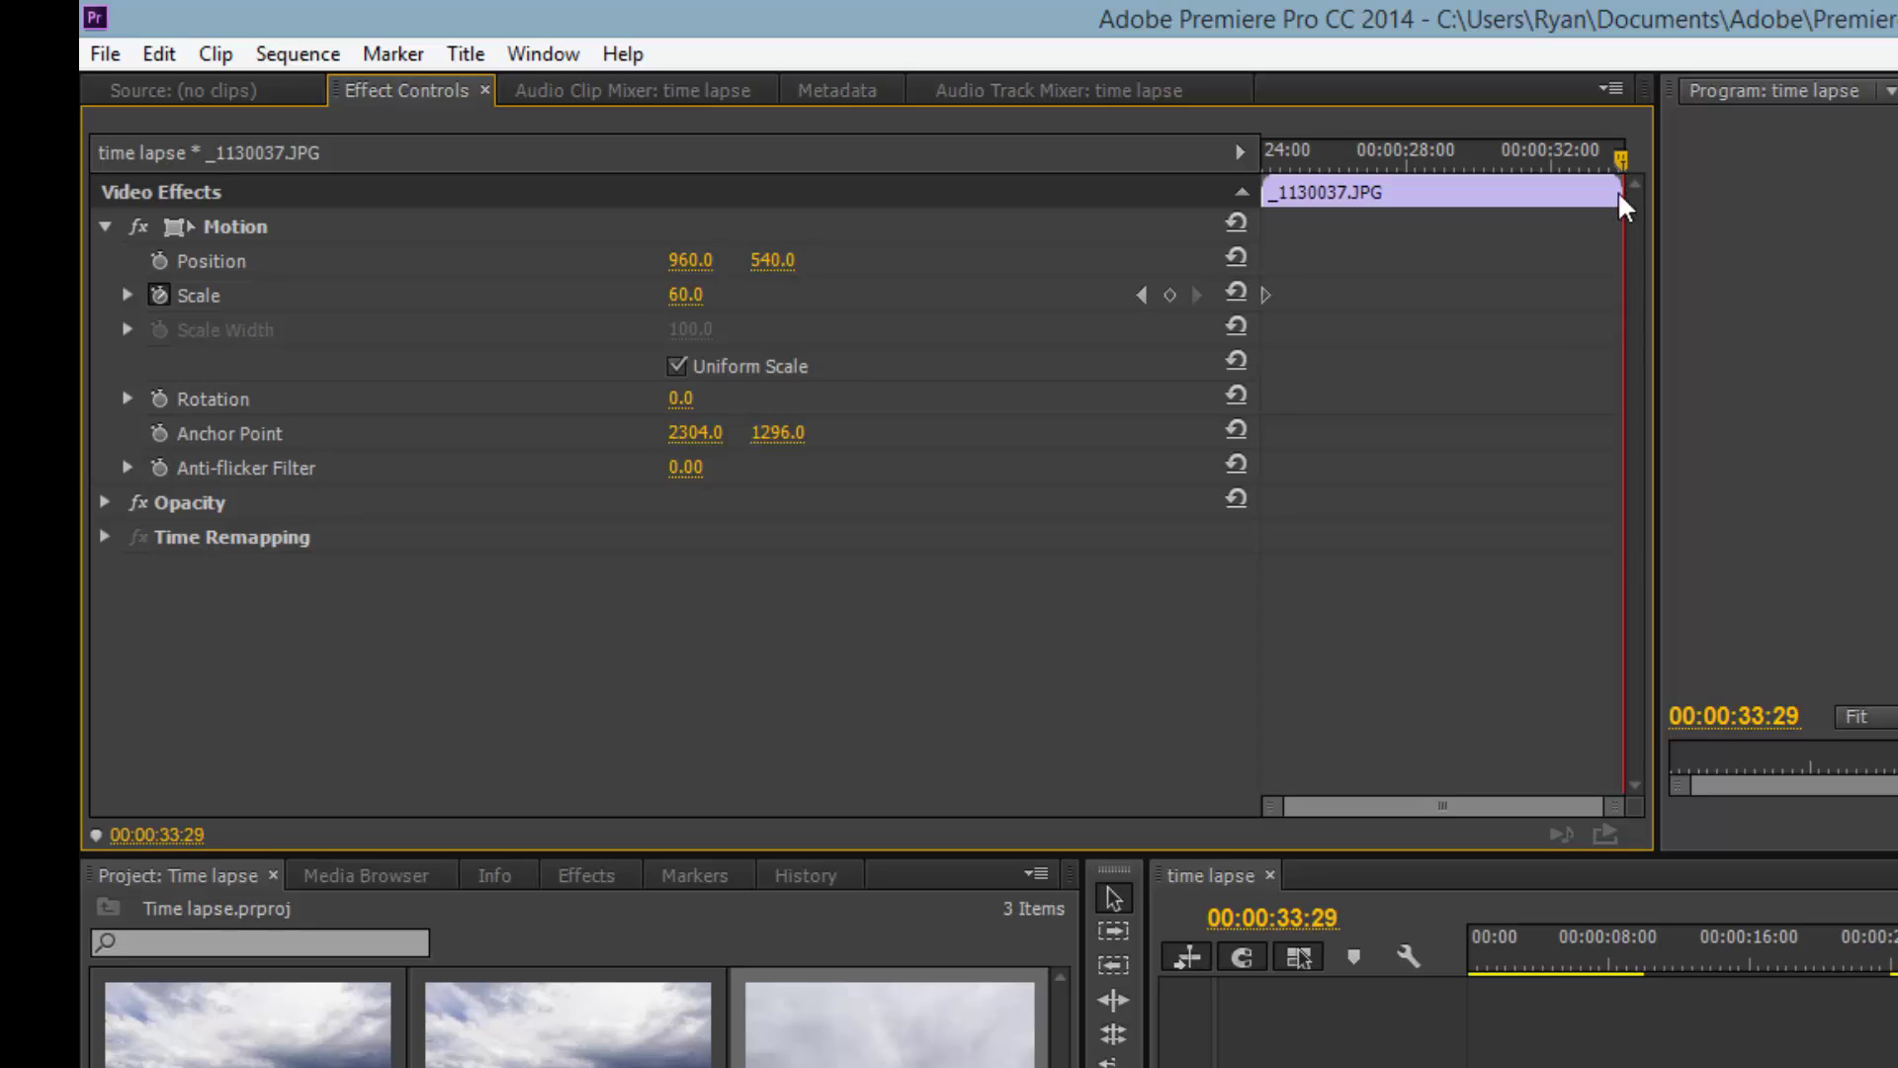
pyautogui.click(704, 296)
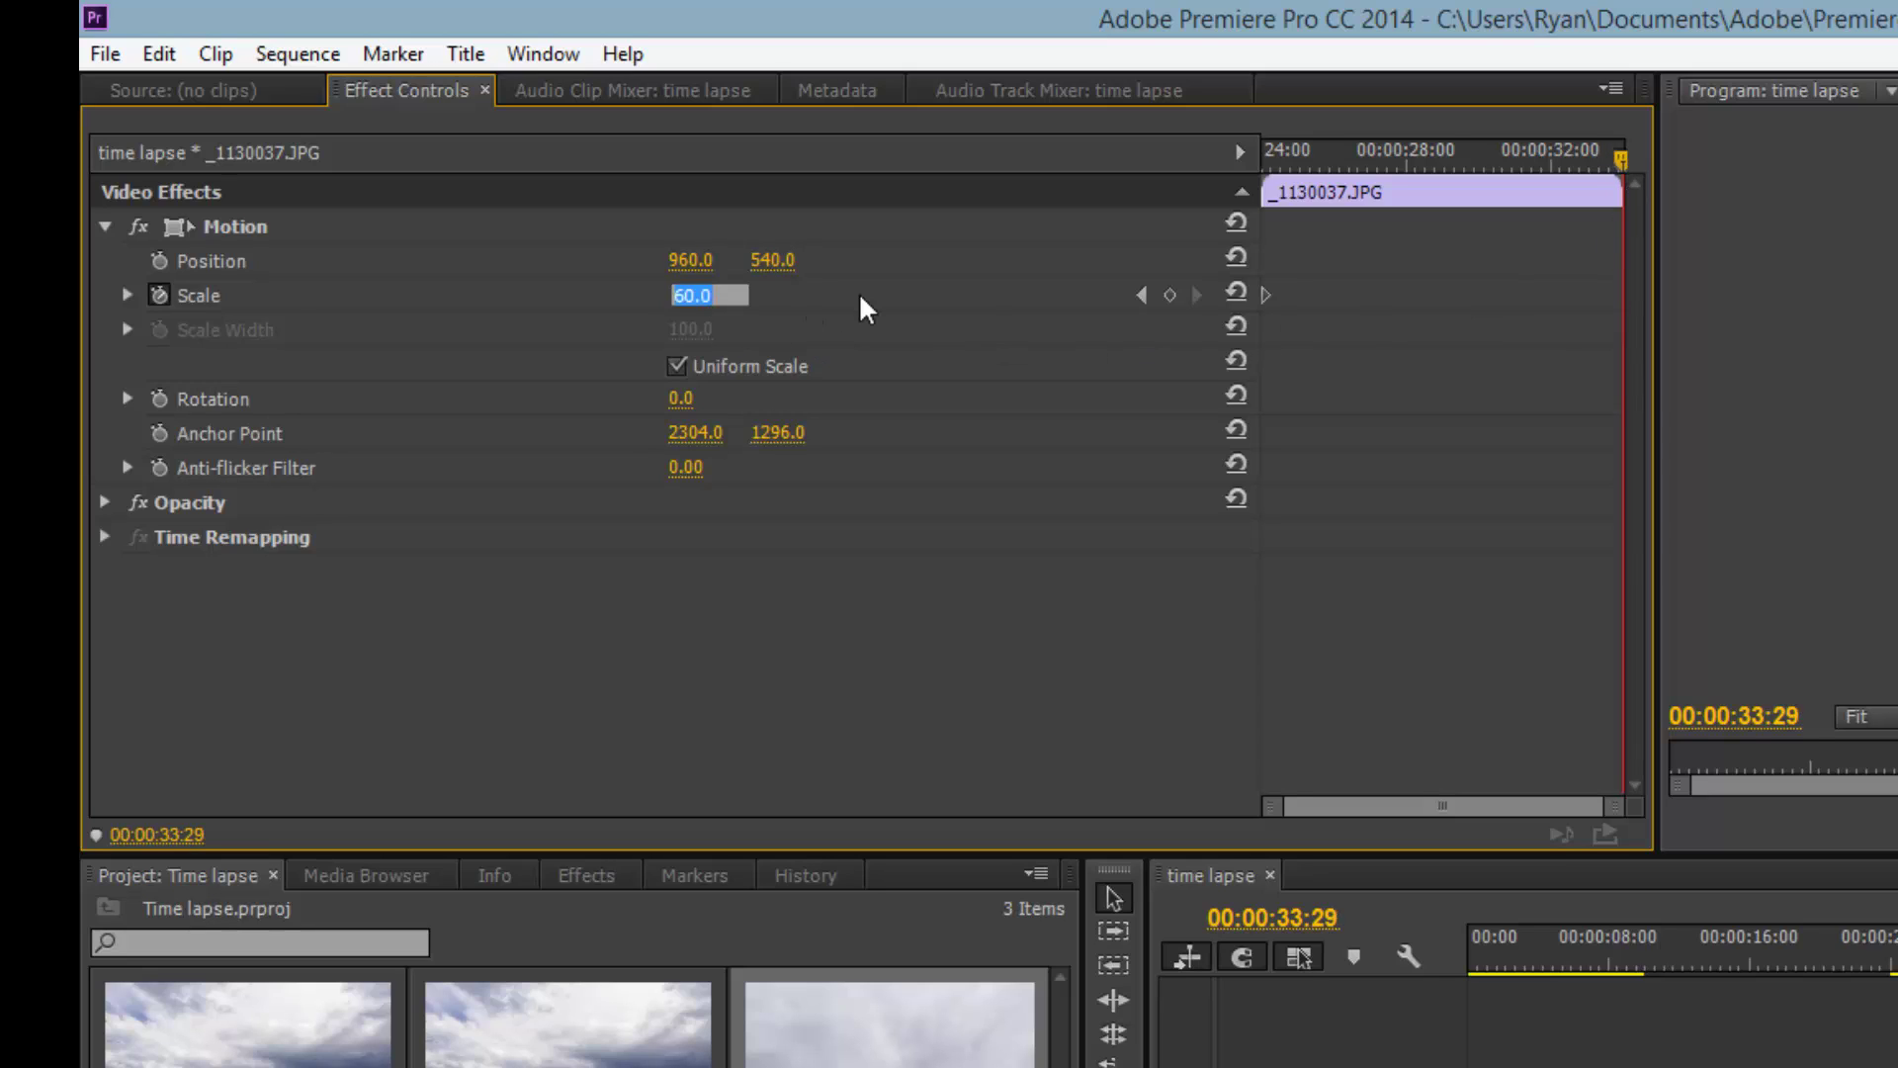
pyautogui.write('42')
pyautogui.press('Return')
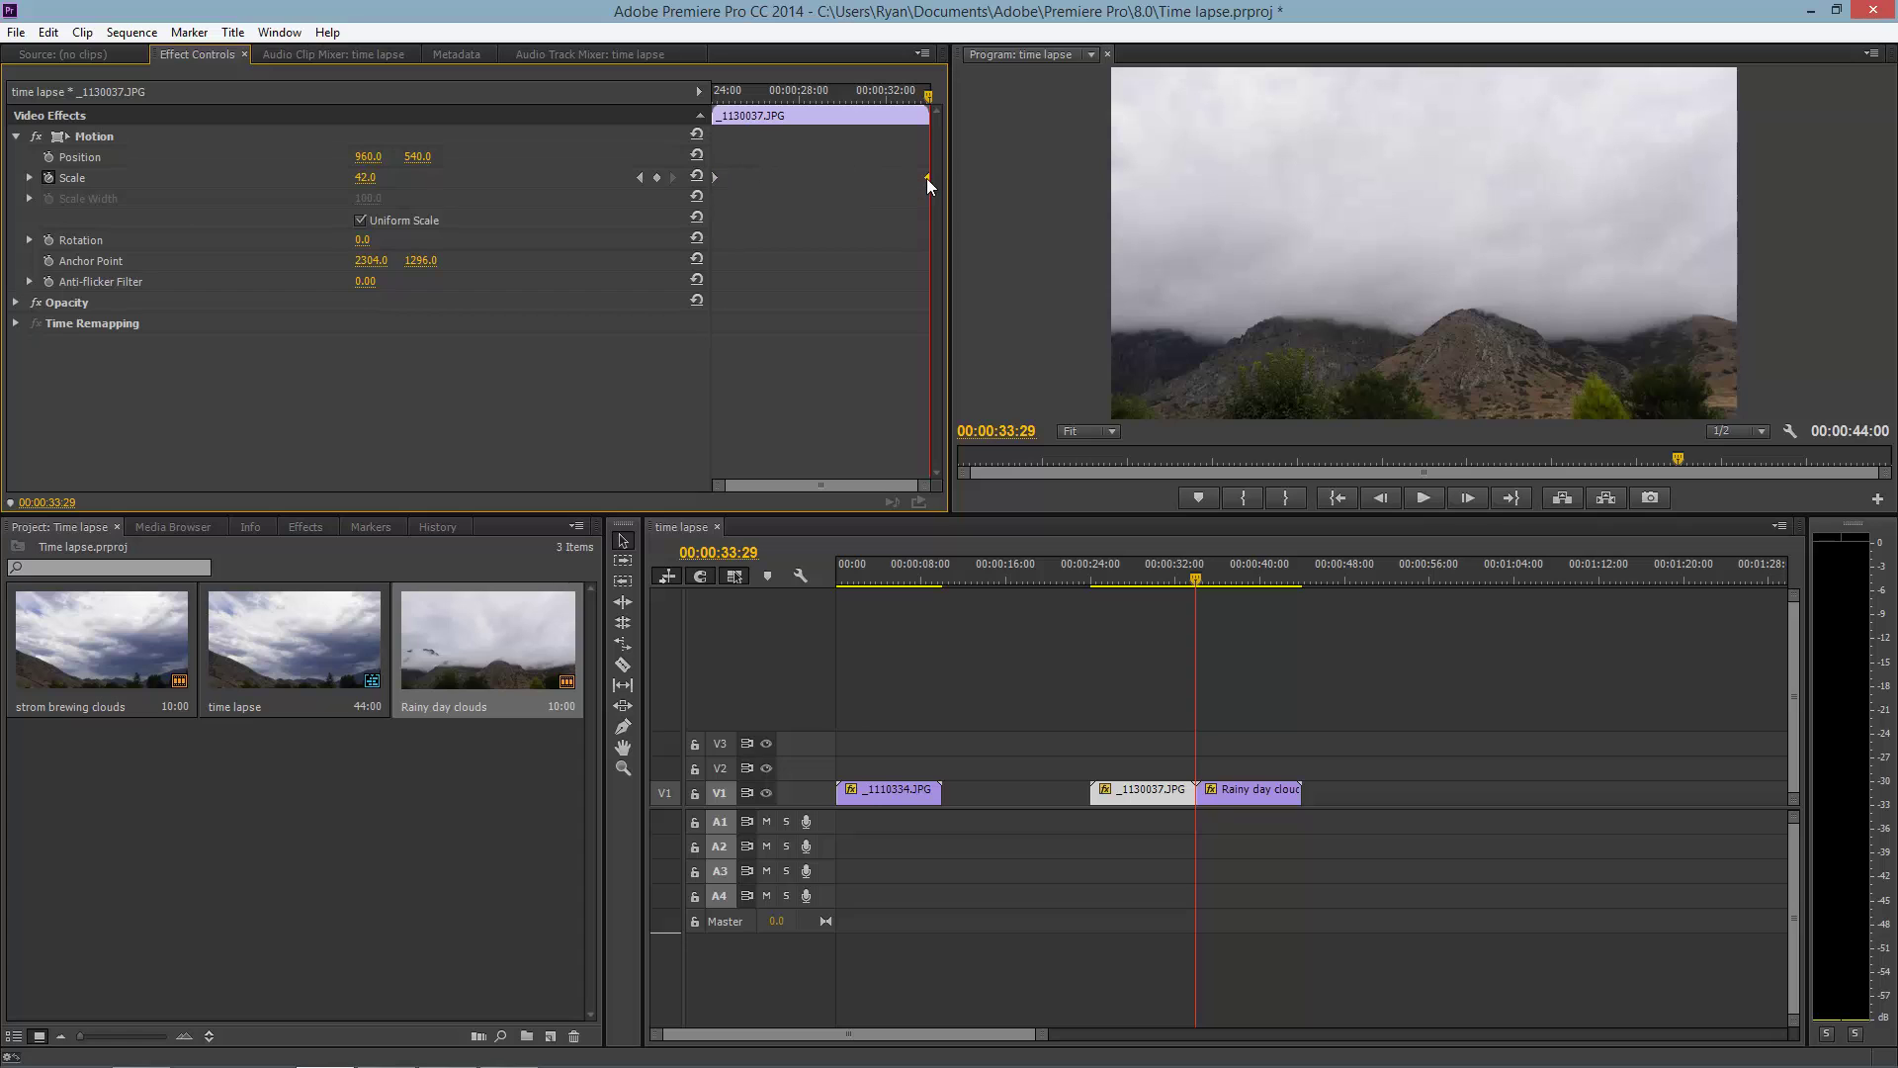
pyautogui.moveTo(781, 95); pyautogui.dragTo(901, 102)
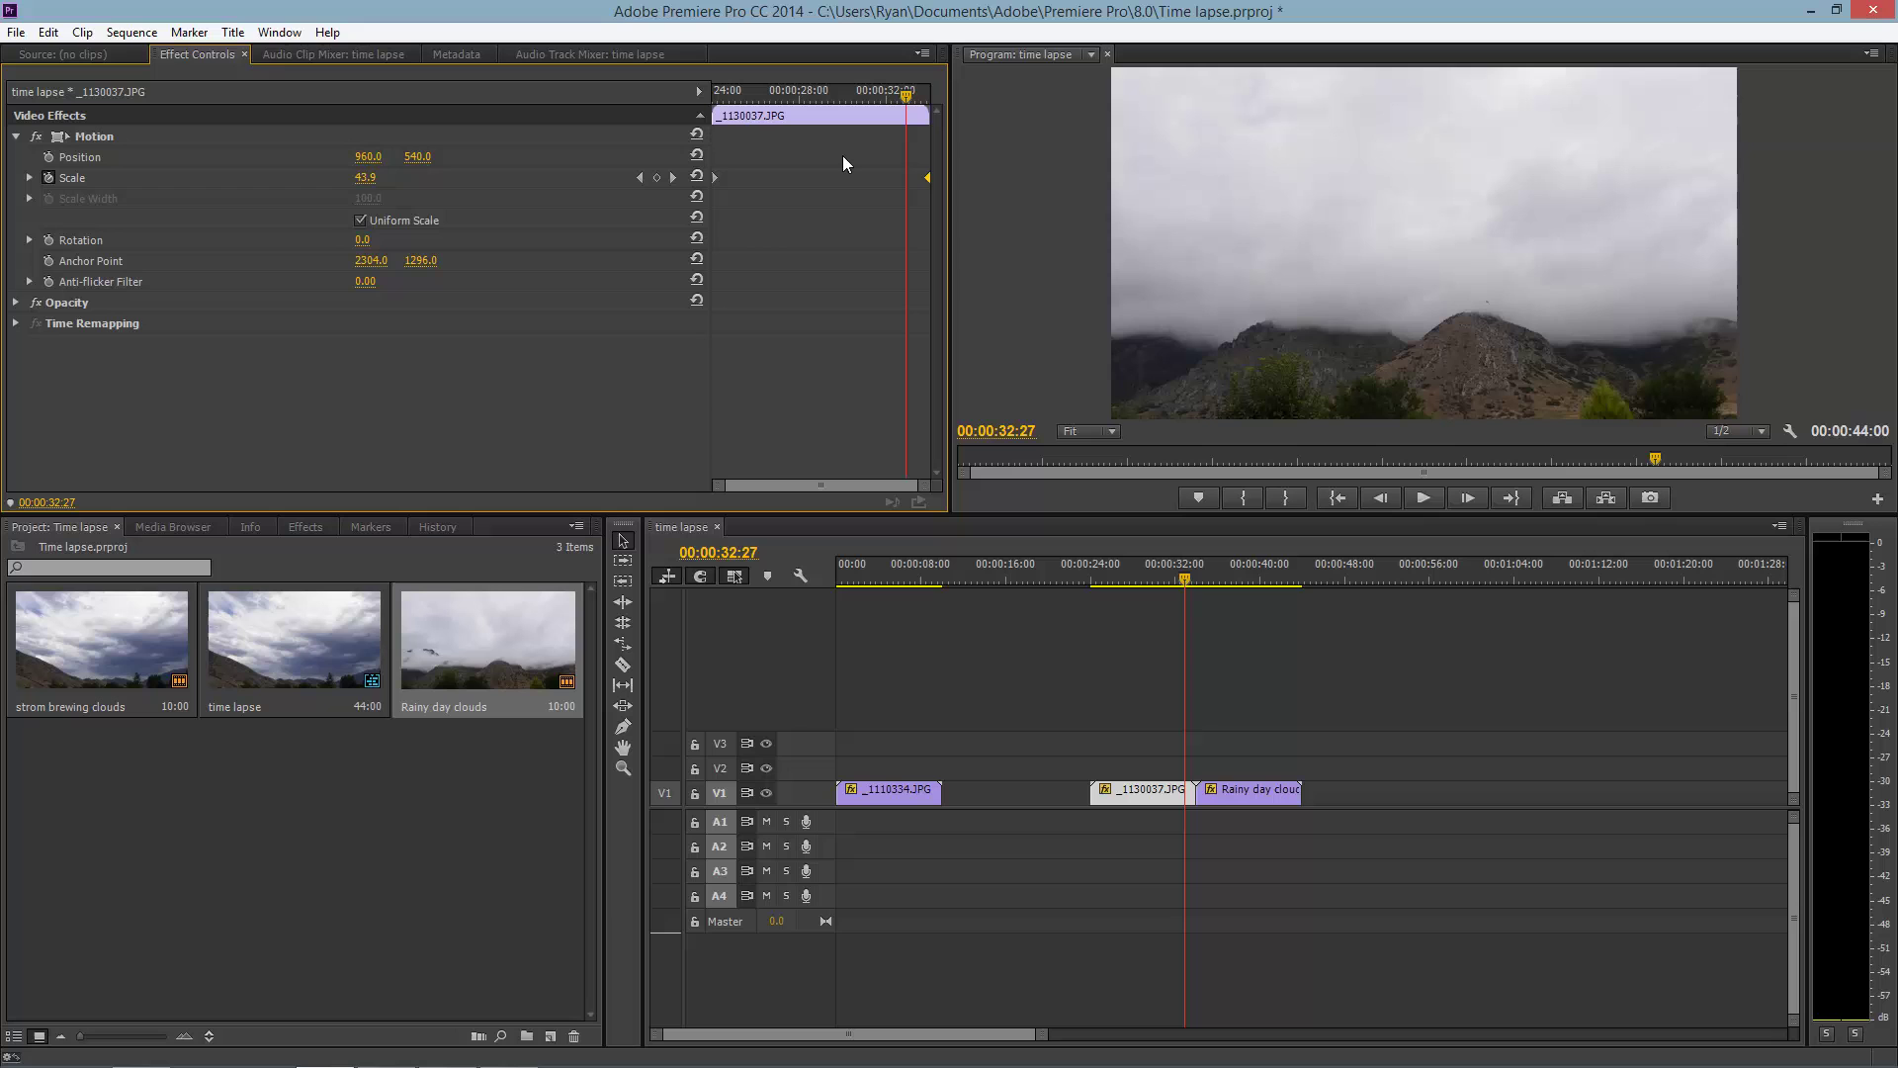
pyautogui.click(732, 99)
pyautogui.moveTo(732, 99); pyautogui.dragTo(833, 98)
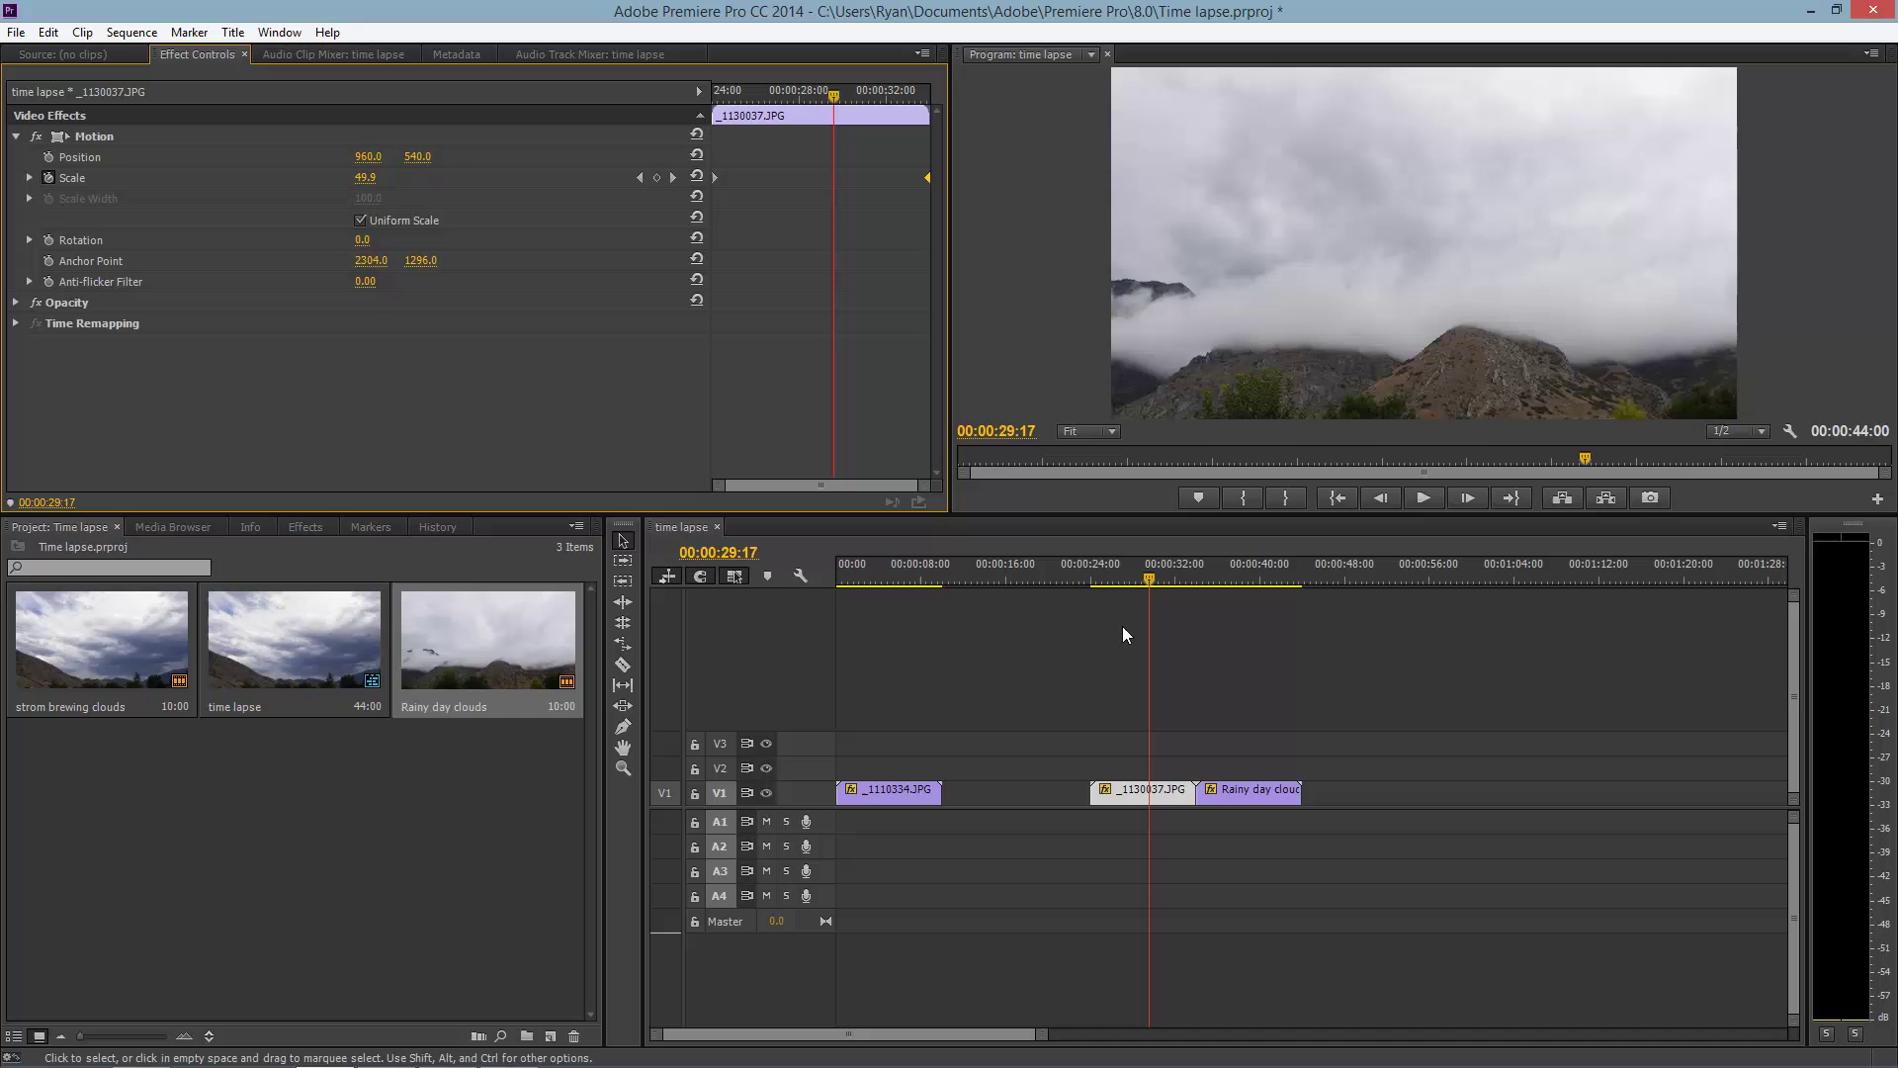
pyautogui.click(1095, 575)
pyautogui.press('space')
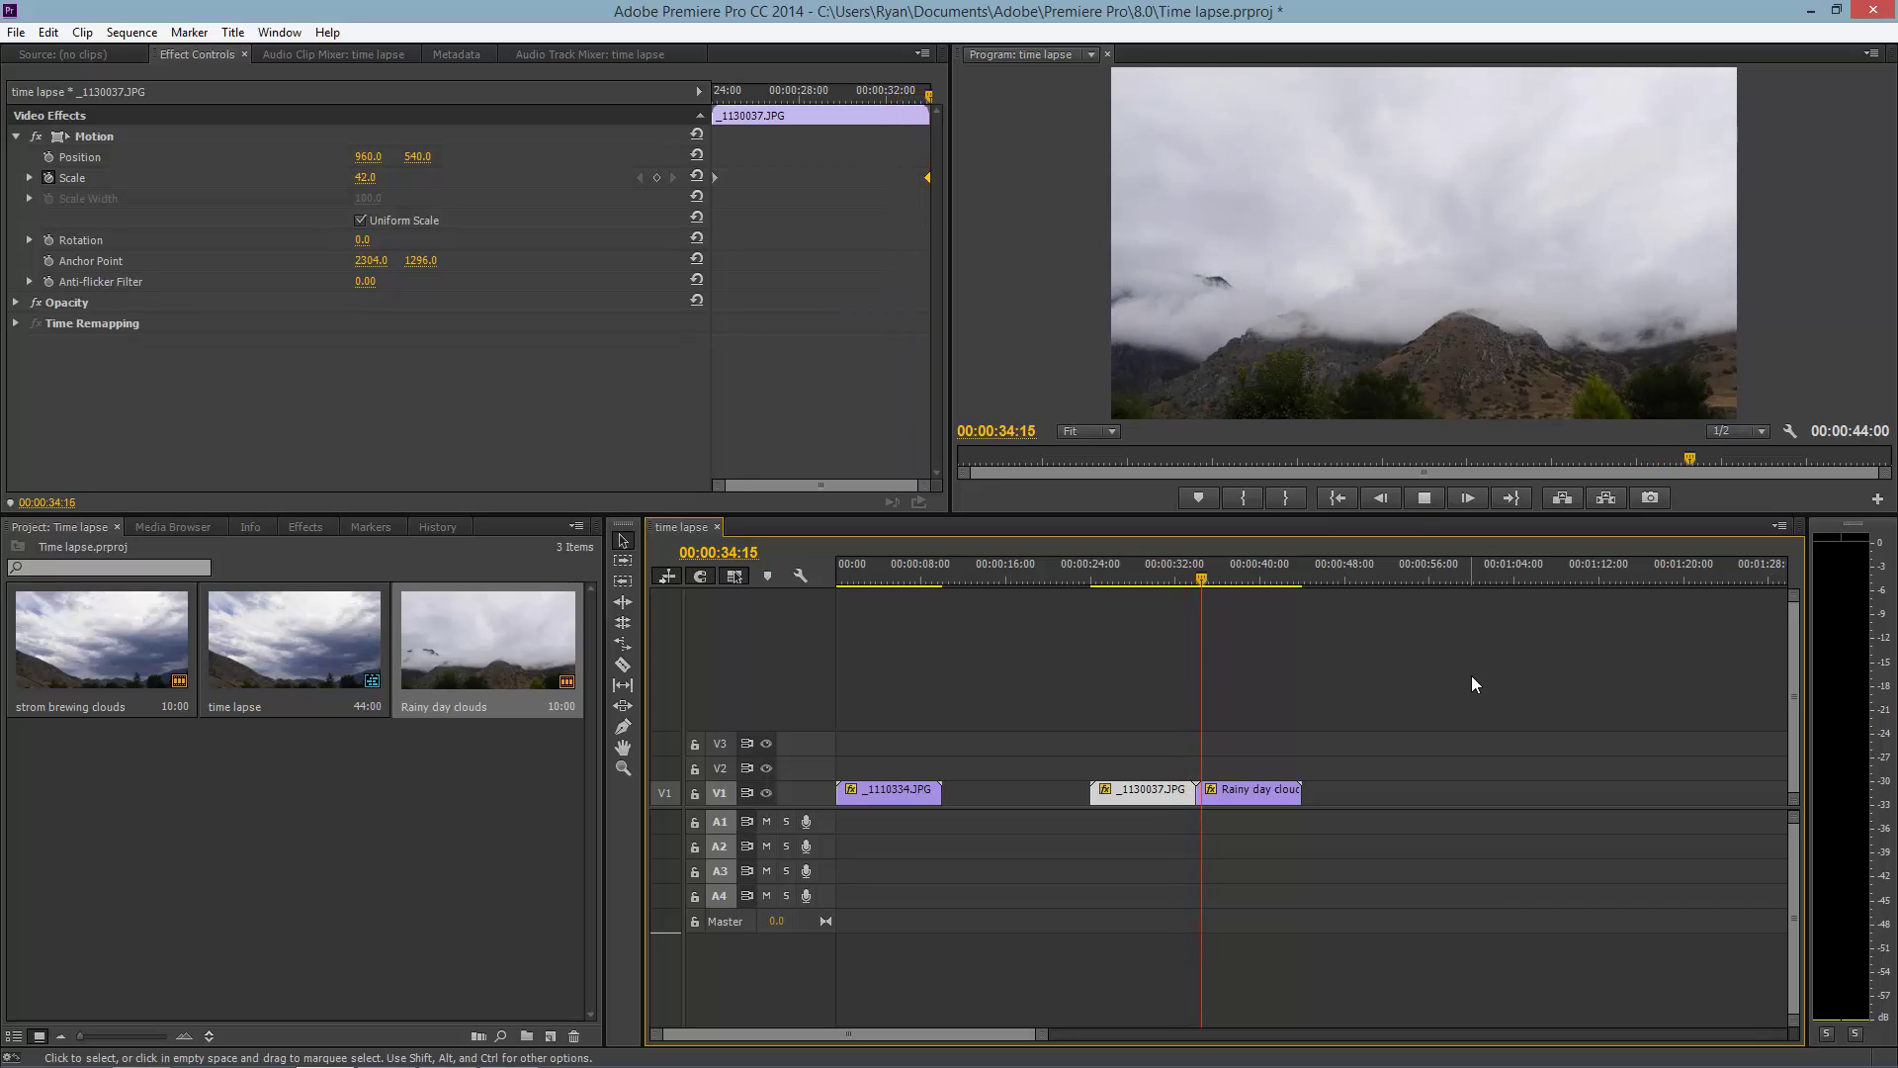
# On the clip's first frame, drag the image to 541.4, 782.7 and set a Position keyframe
pyautogui.press('space')
pyautogui.click(1100, 580)
pyautogui.moveTo(1103, 577); pyautogui.dragTo(1093, 572)
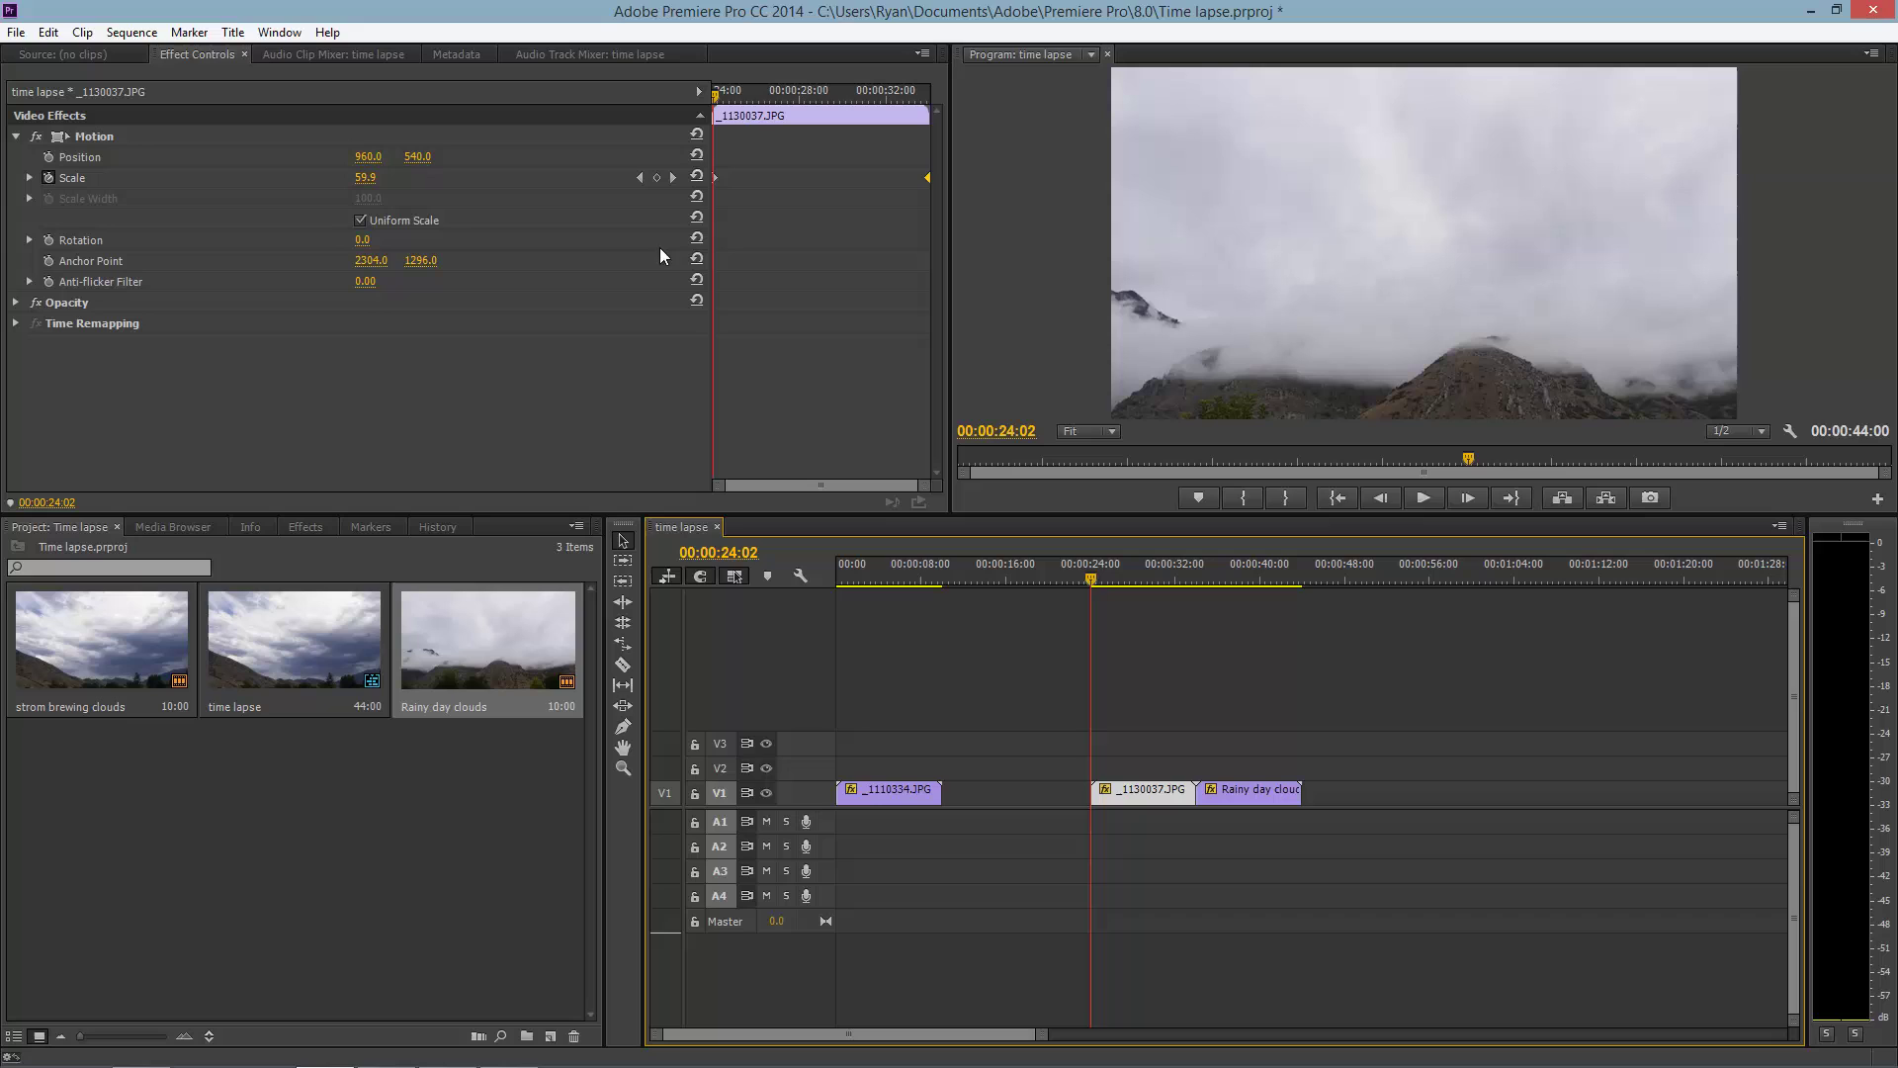
pyautogui.click(722, 111)
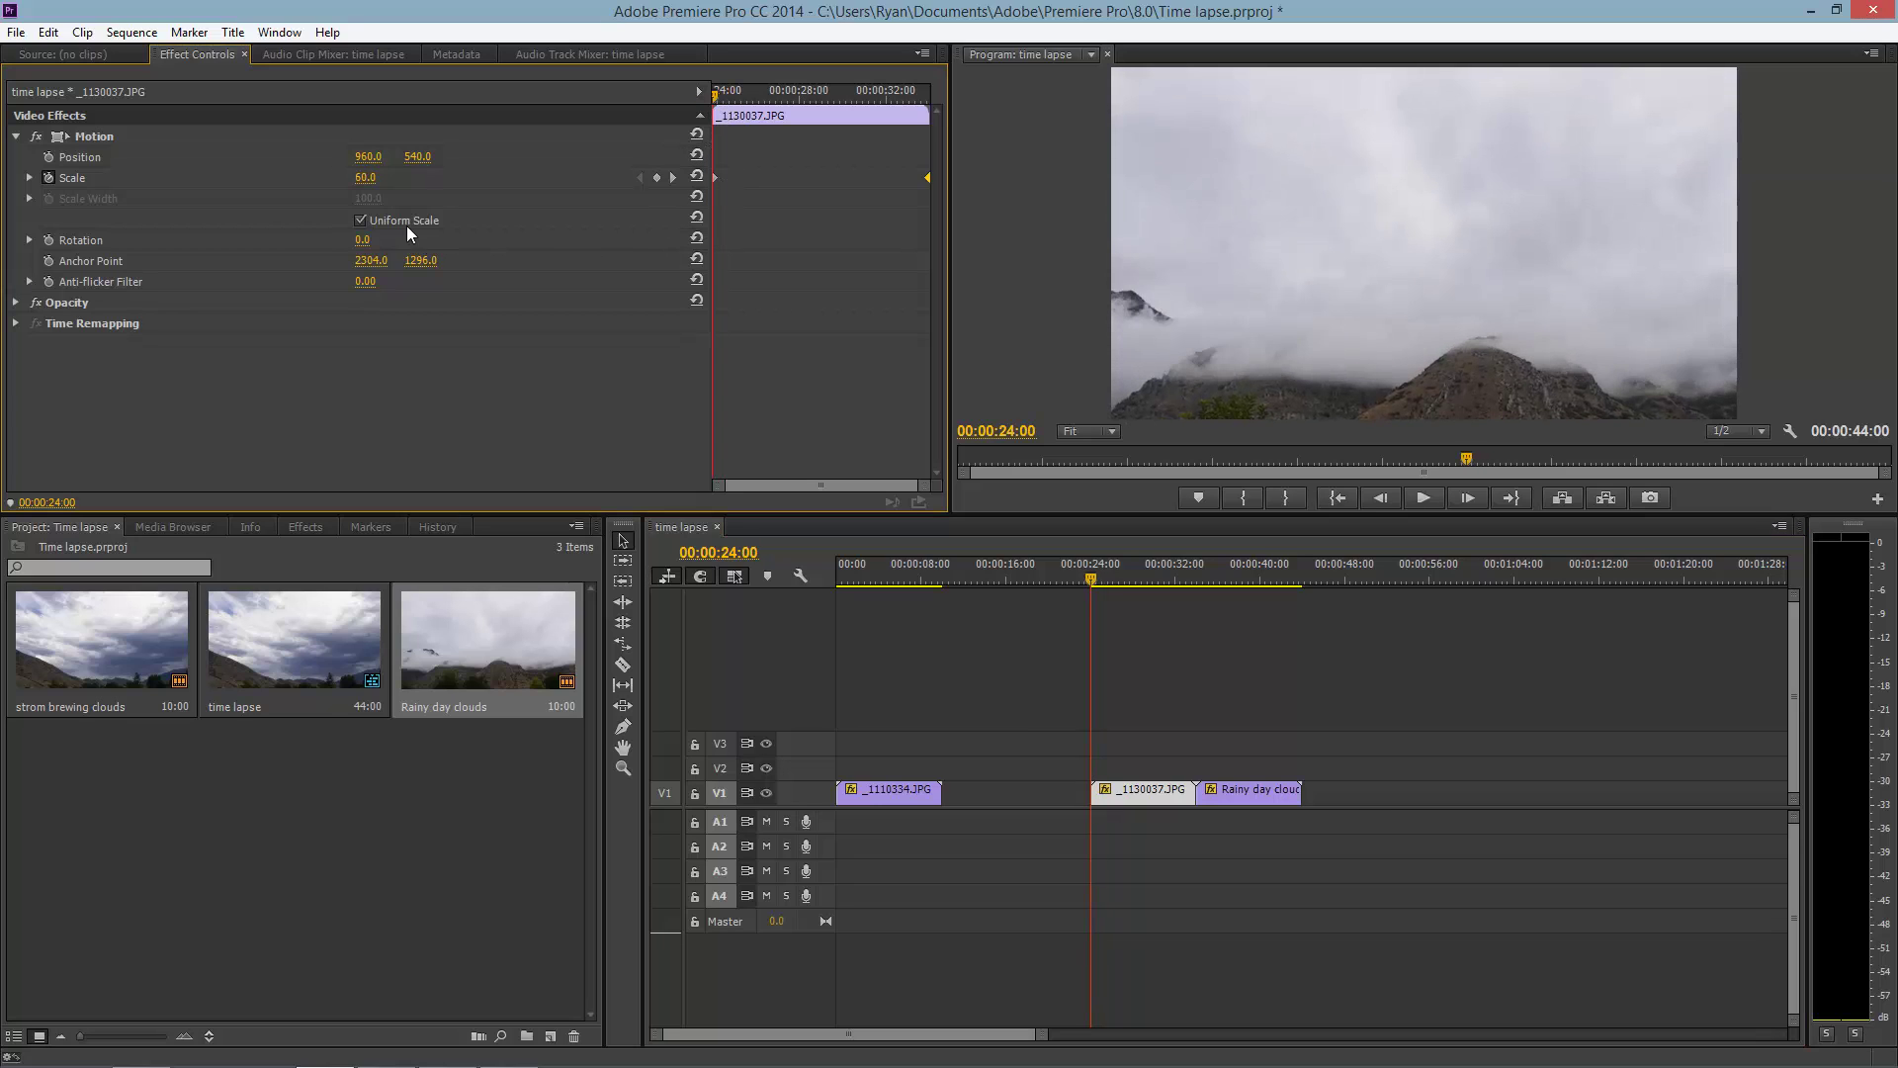
pyautogui.click(1421, 228)
pyautogui.moveTo(1404, 280); pyautogui.dragTo(1264, 365)
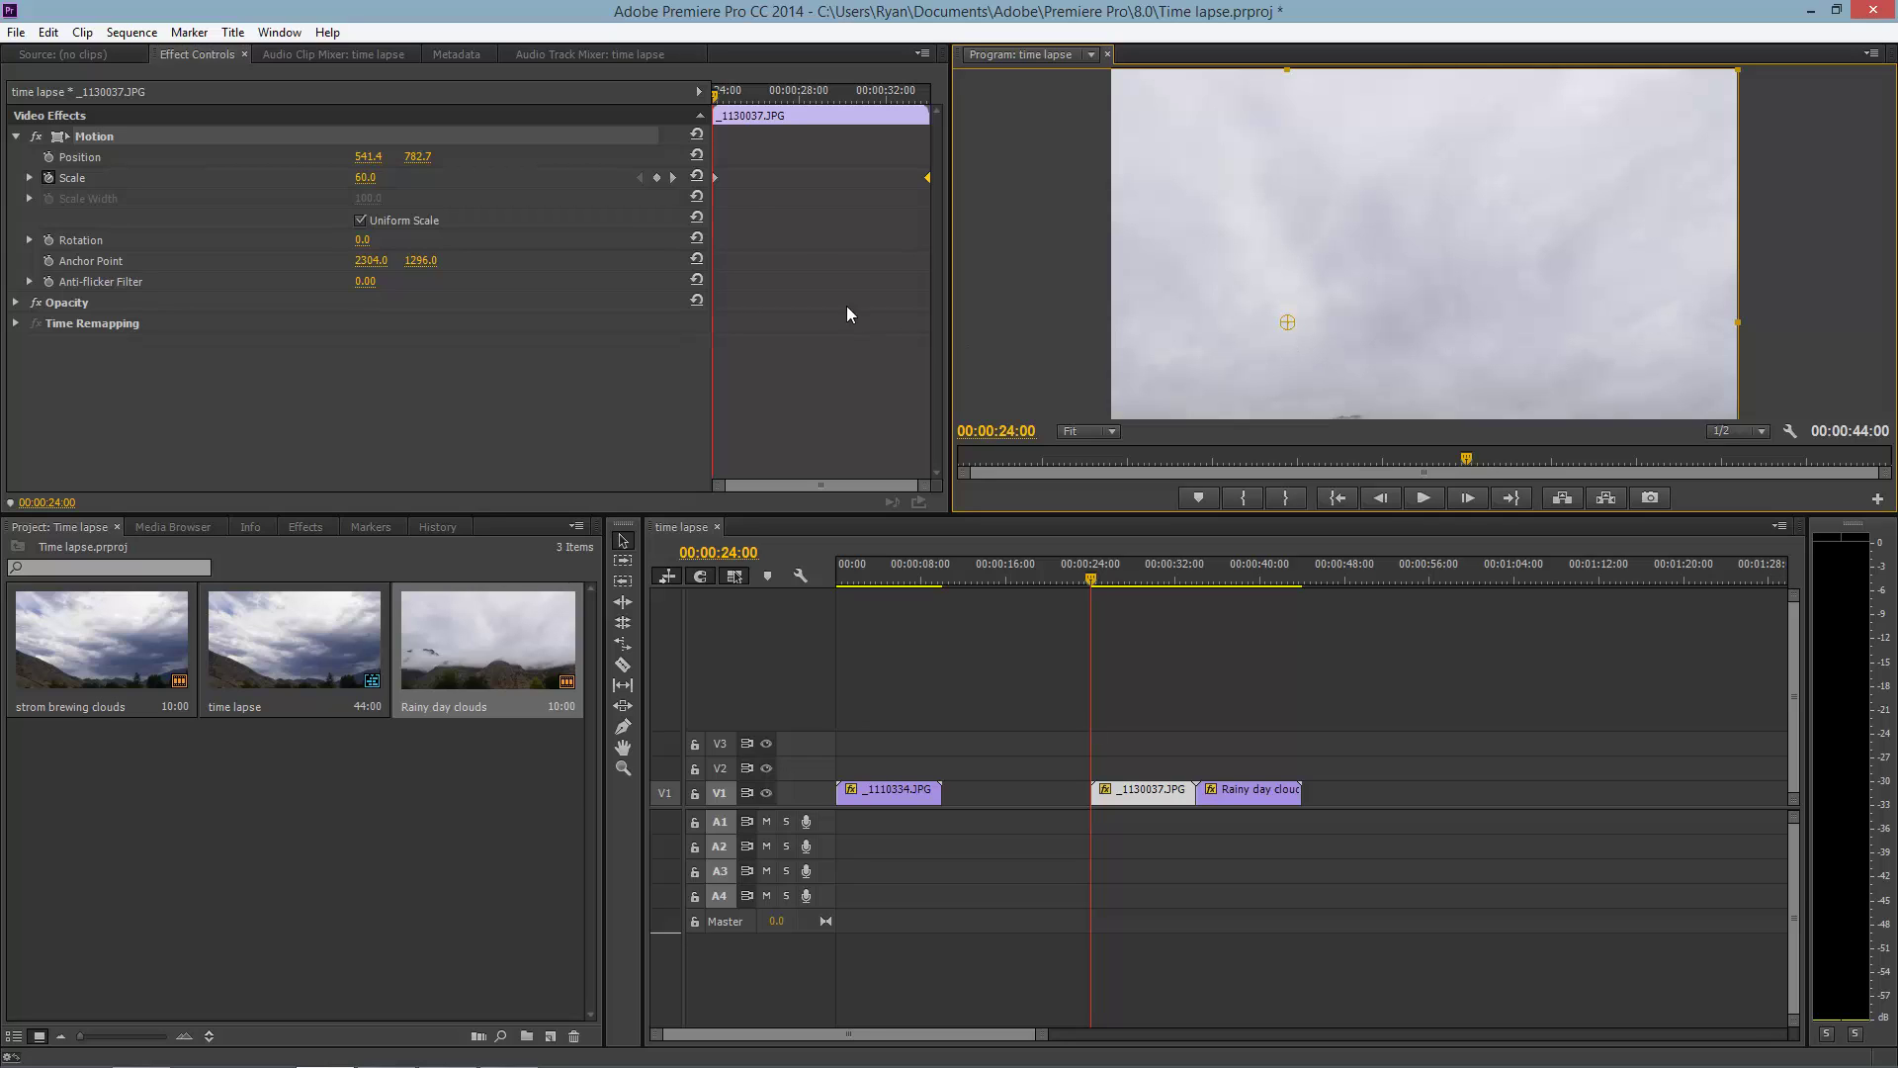
pyautogui.click(716, 100)
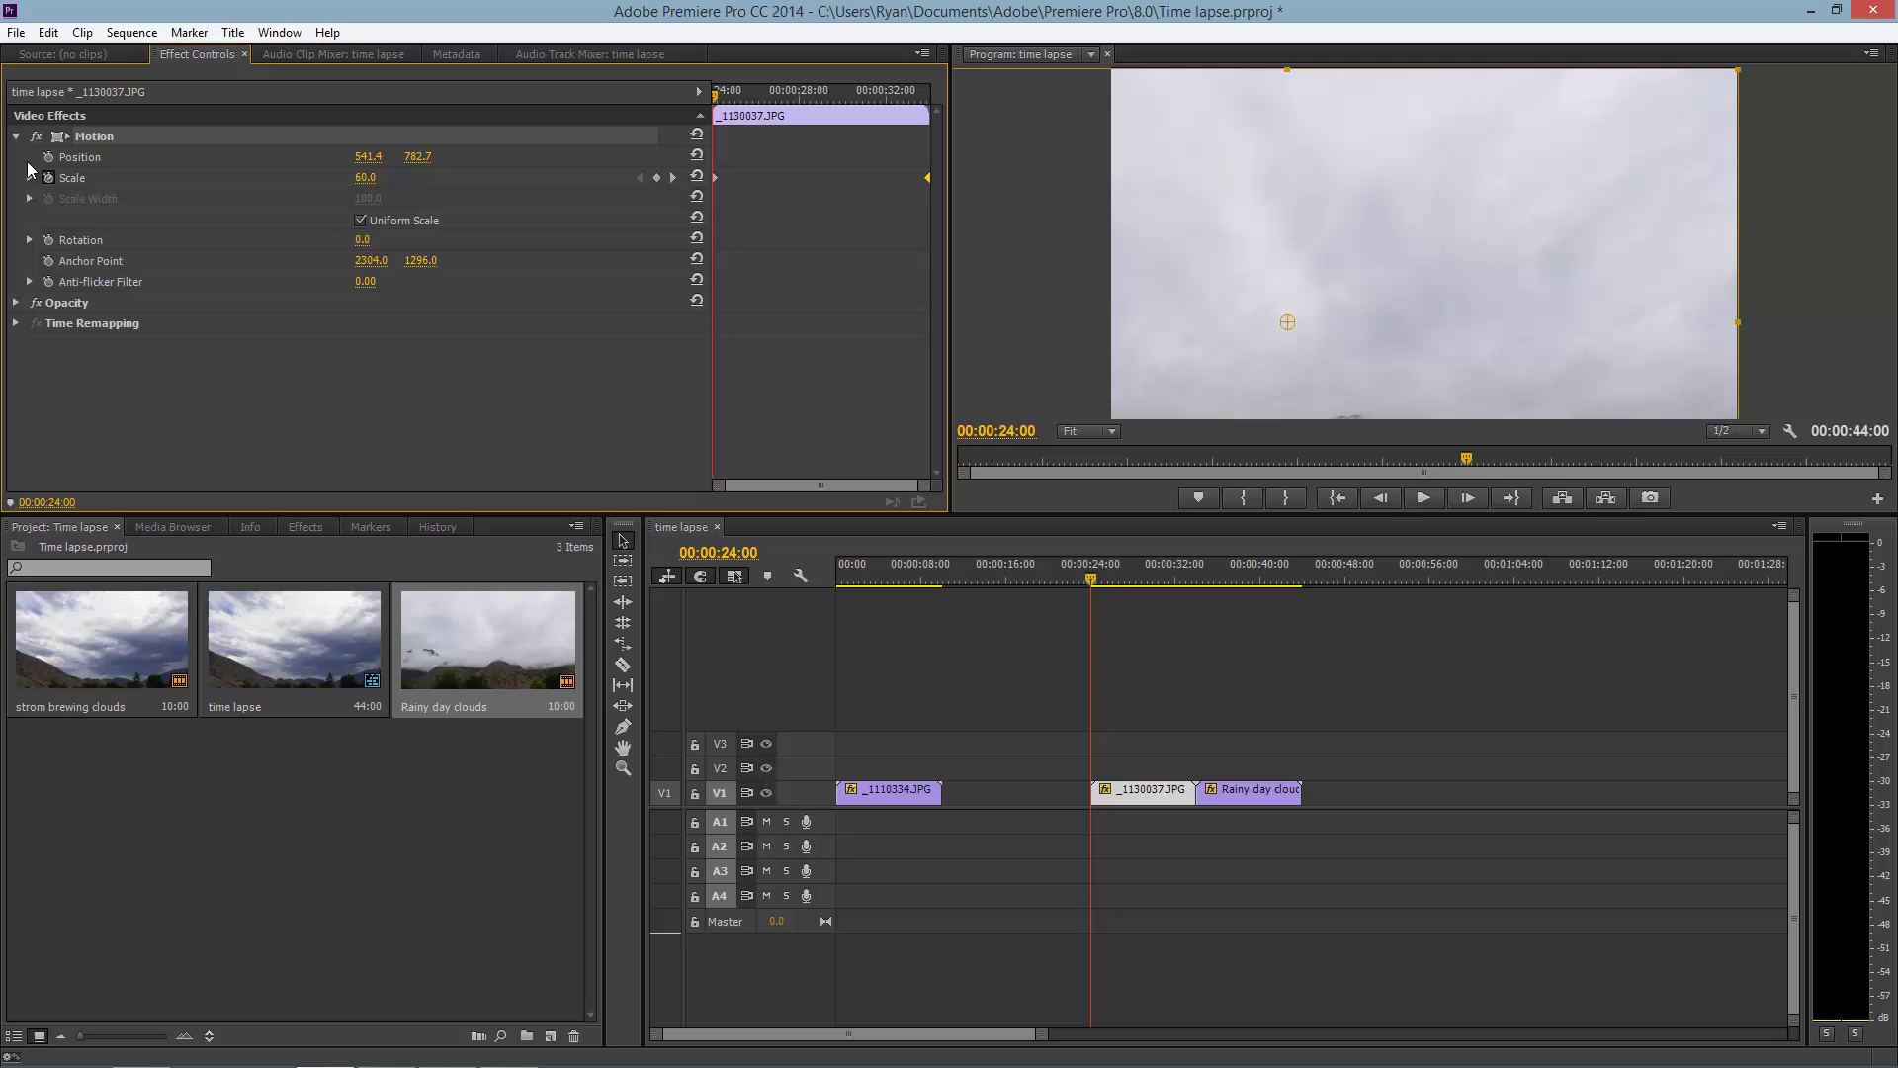
pyautogui.click(49, 156)
pyautogui.moveTo(717, 102); pyautogui.dragTo(931, 116)
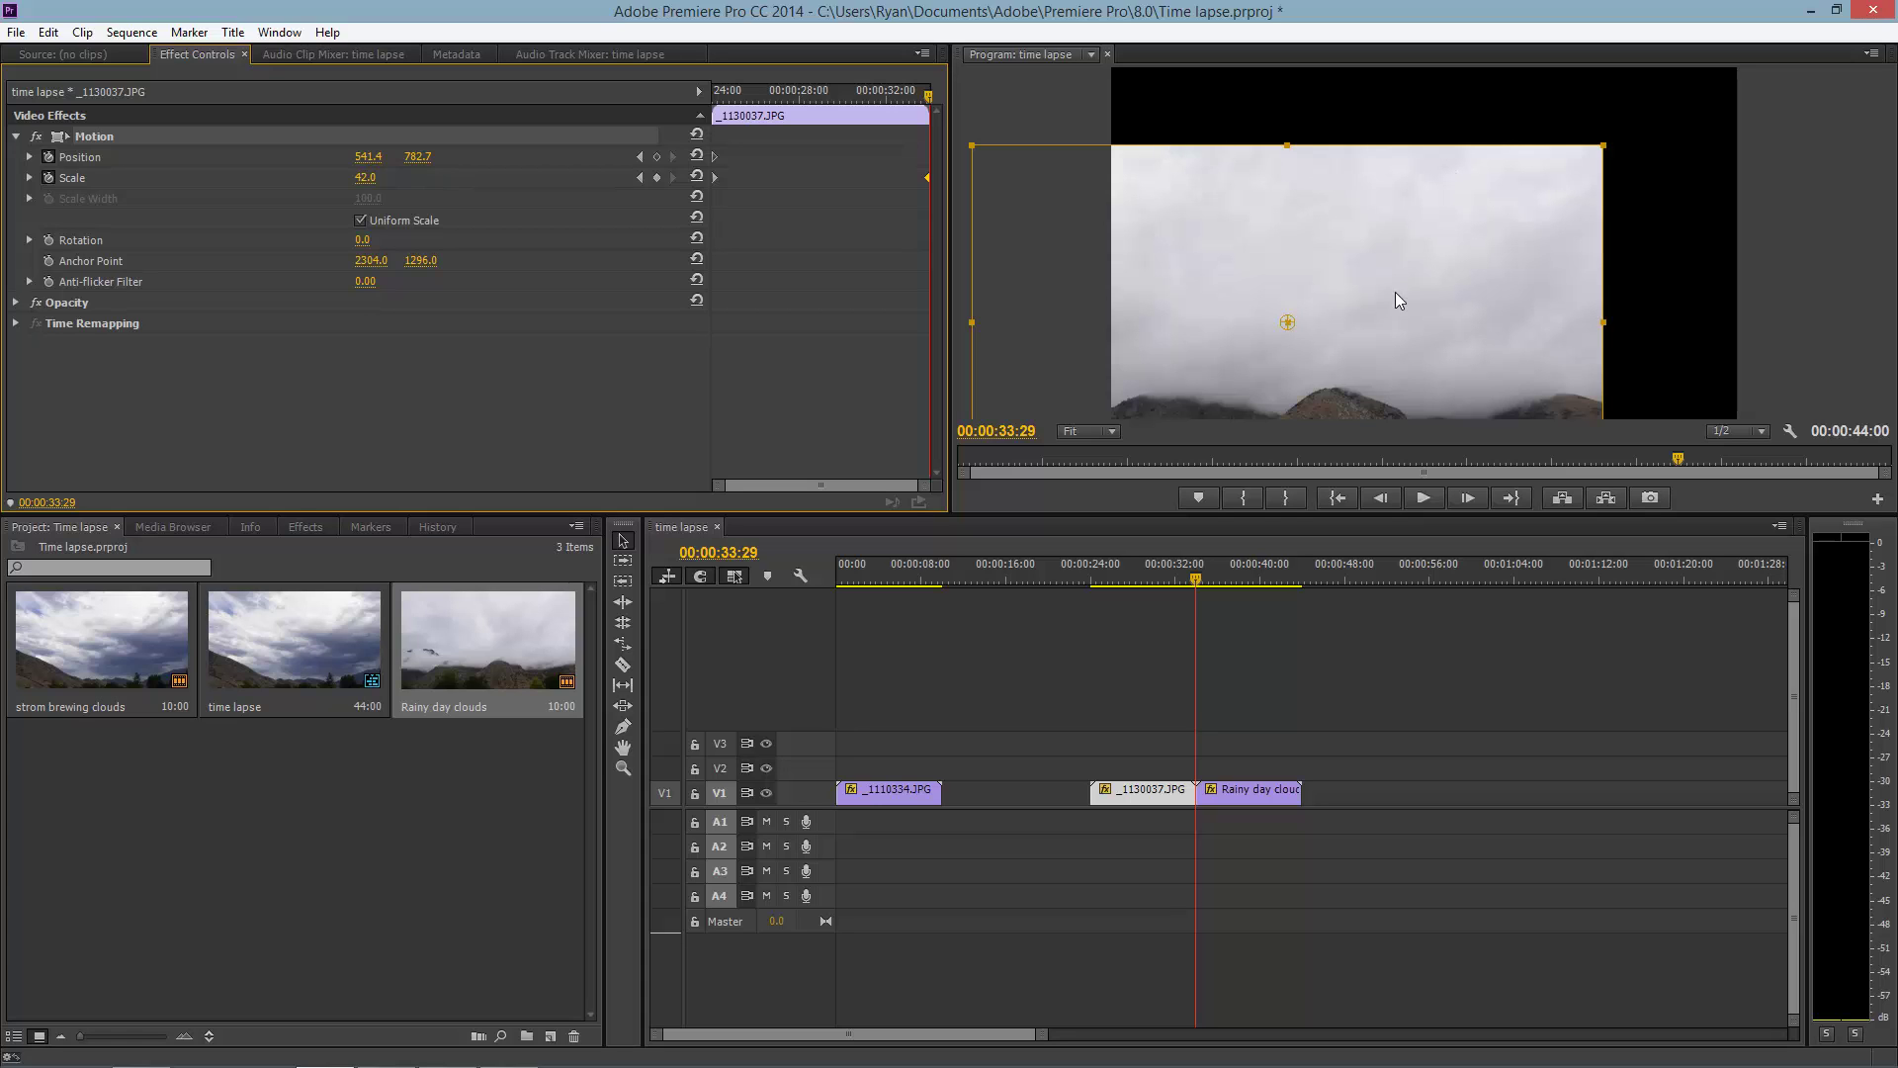
pyautogui.moveTo(1367, 316); pyautogui.dragTo(1499, 242)
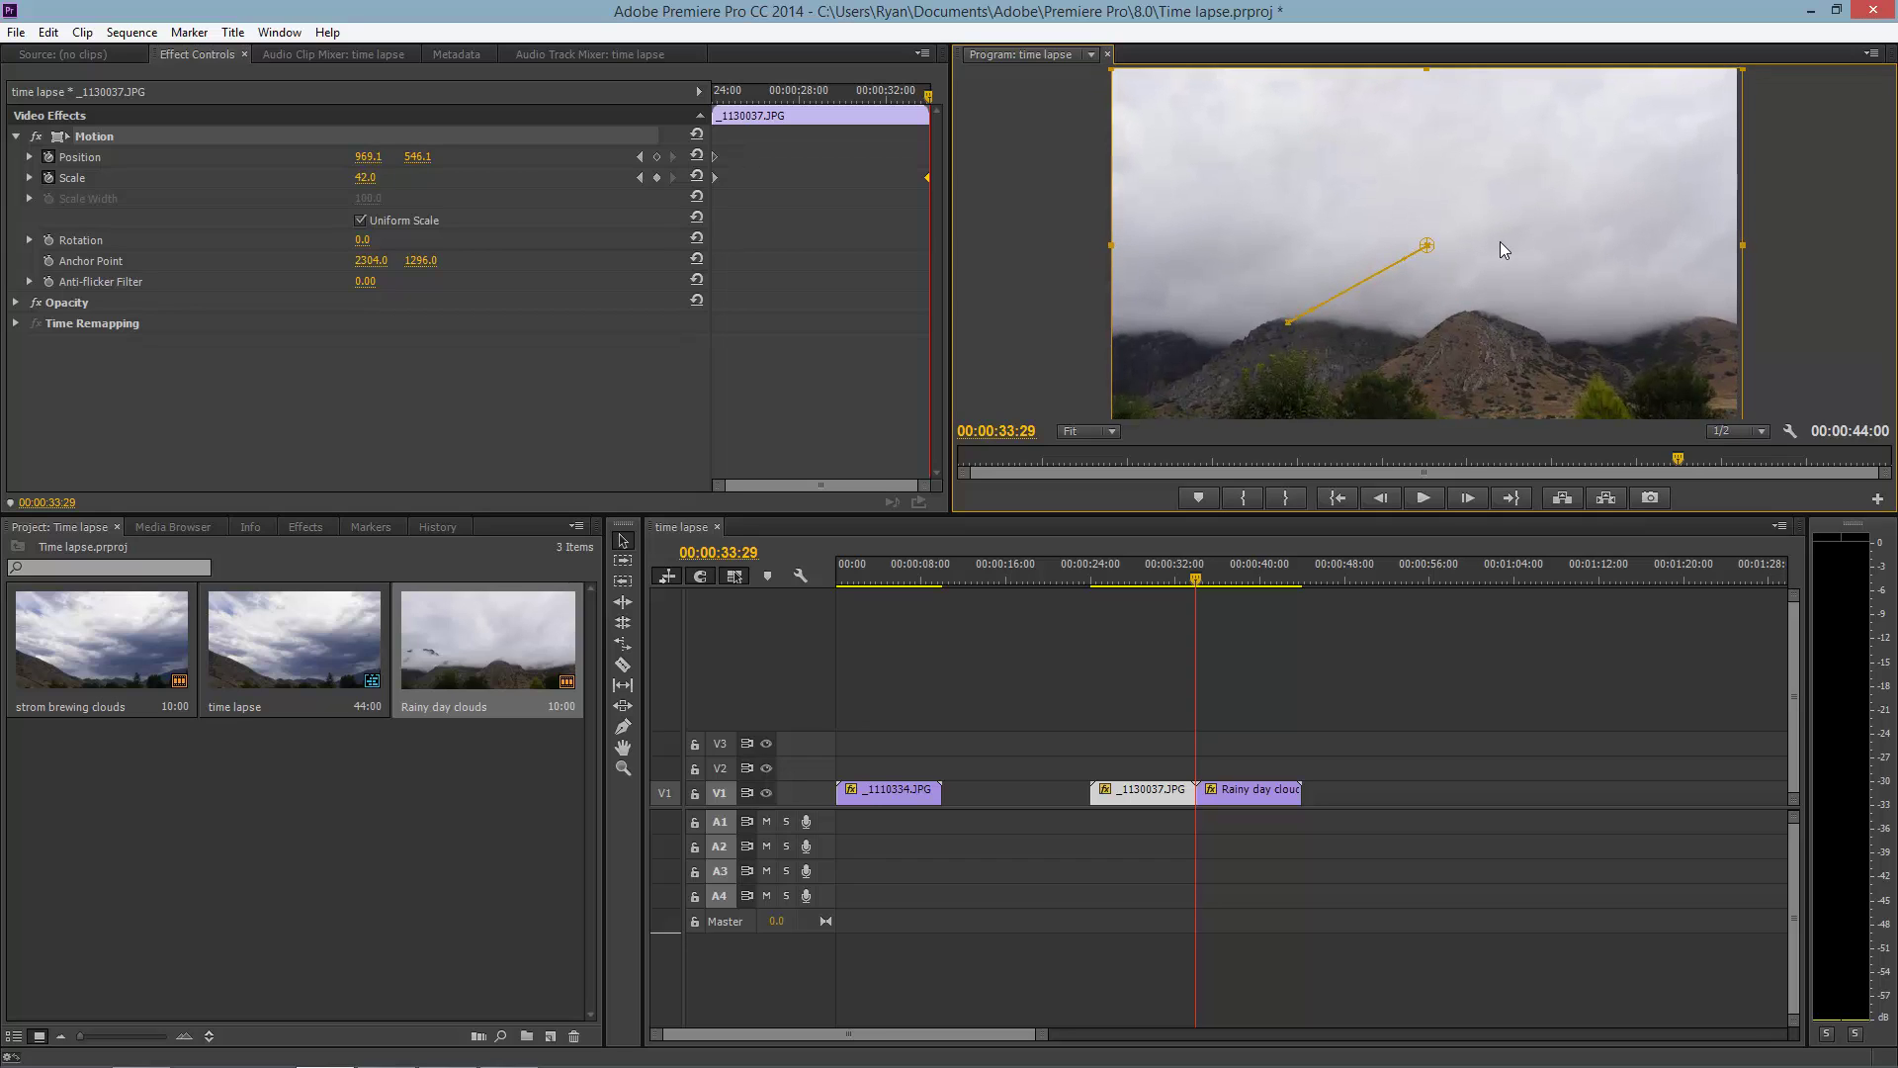
pyautogui.click(1041, 262)
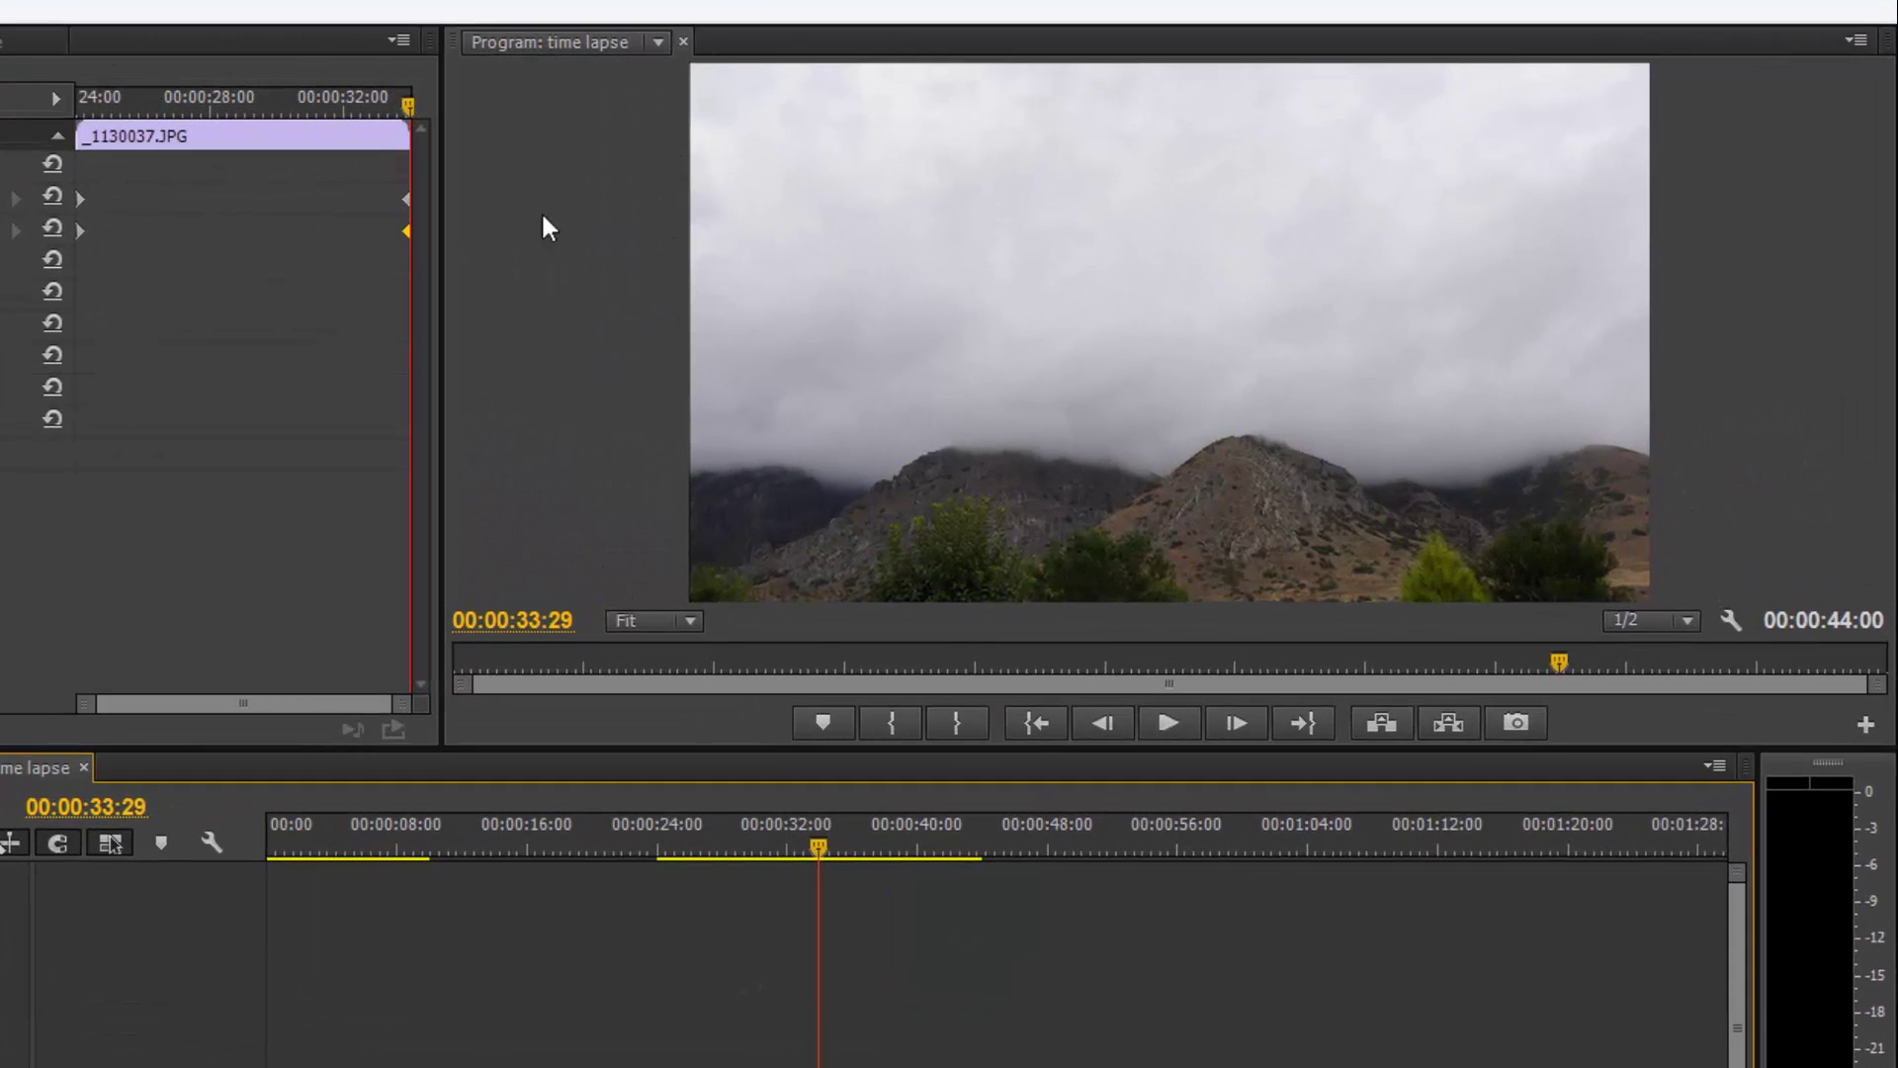
pyautogui.moveTo(407, 105); pyautogui.dragTo(329, 104)
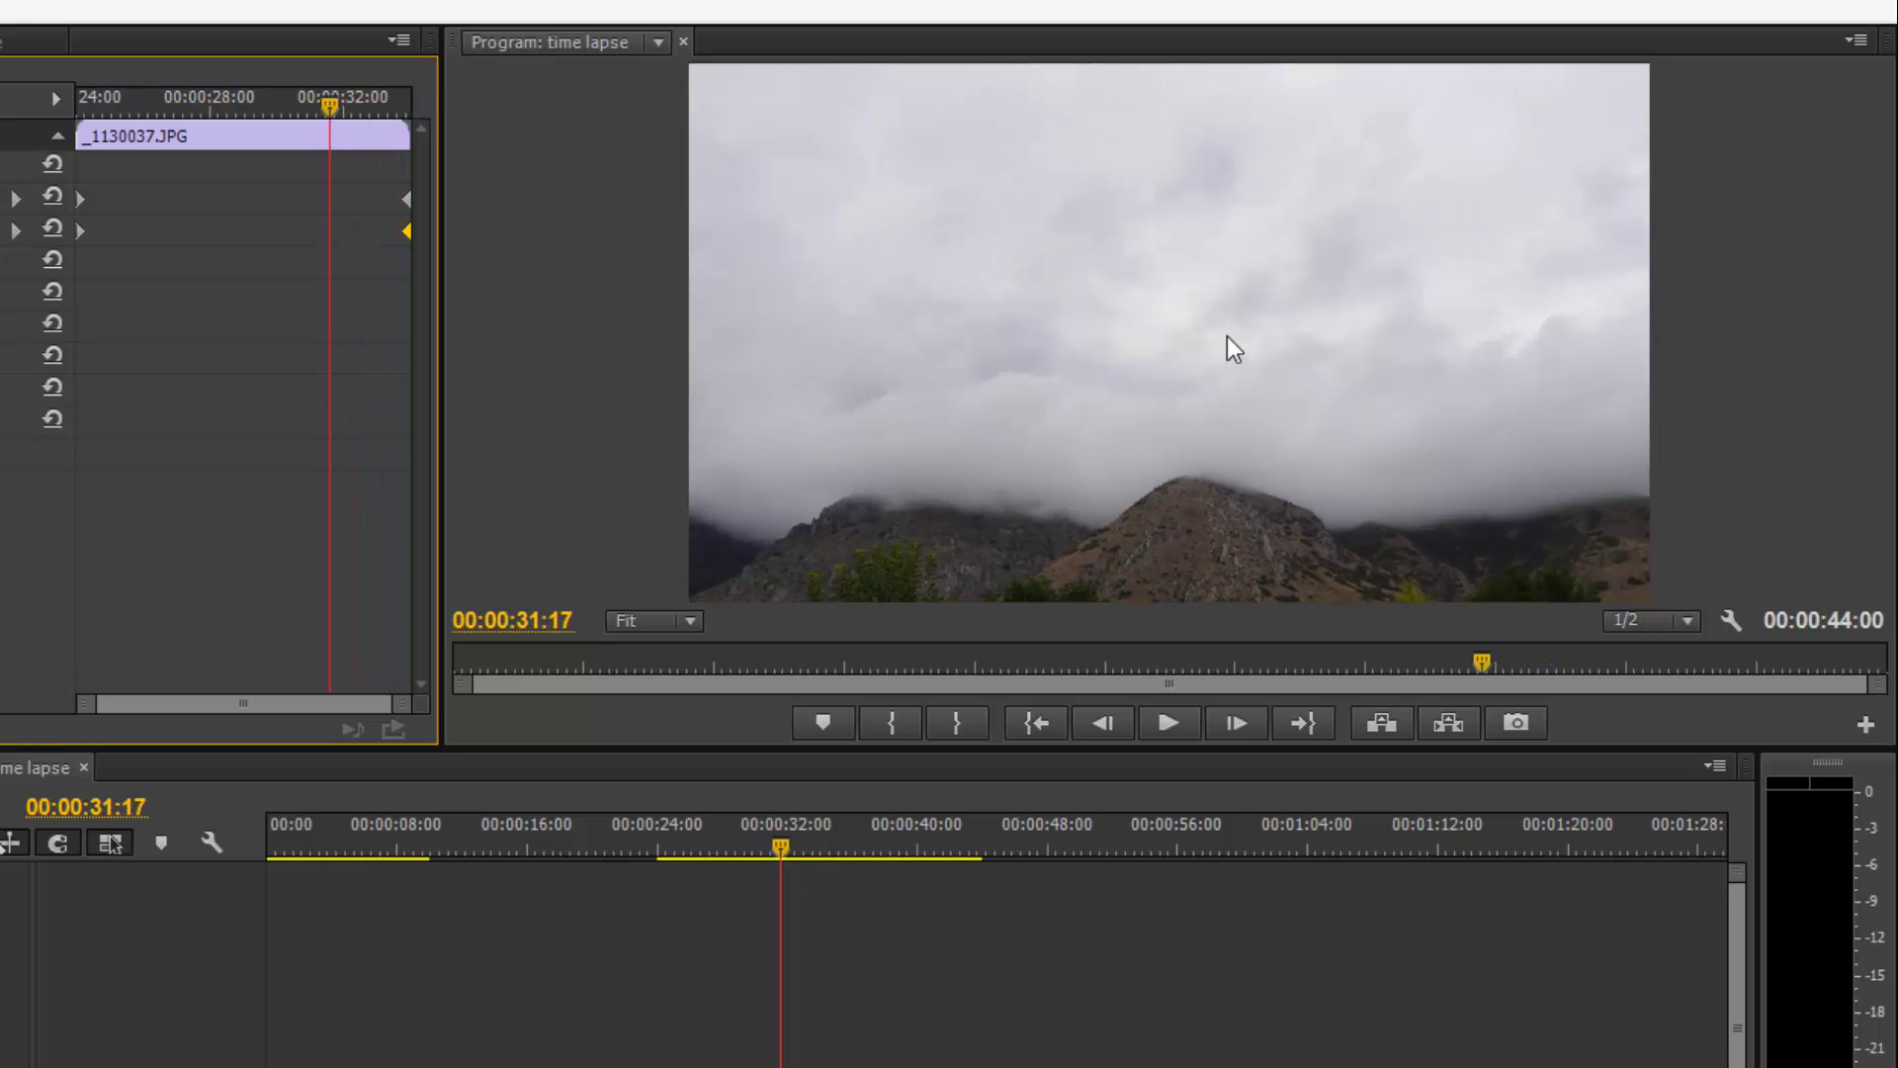
pyautogui.click(1279, 357)
pyautogui.press('Right')
pyautogui.press('Right')
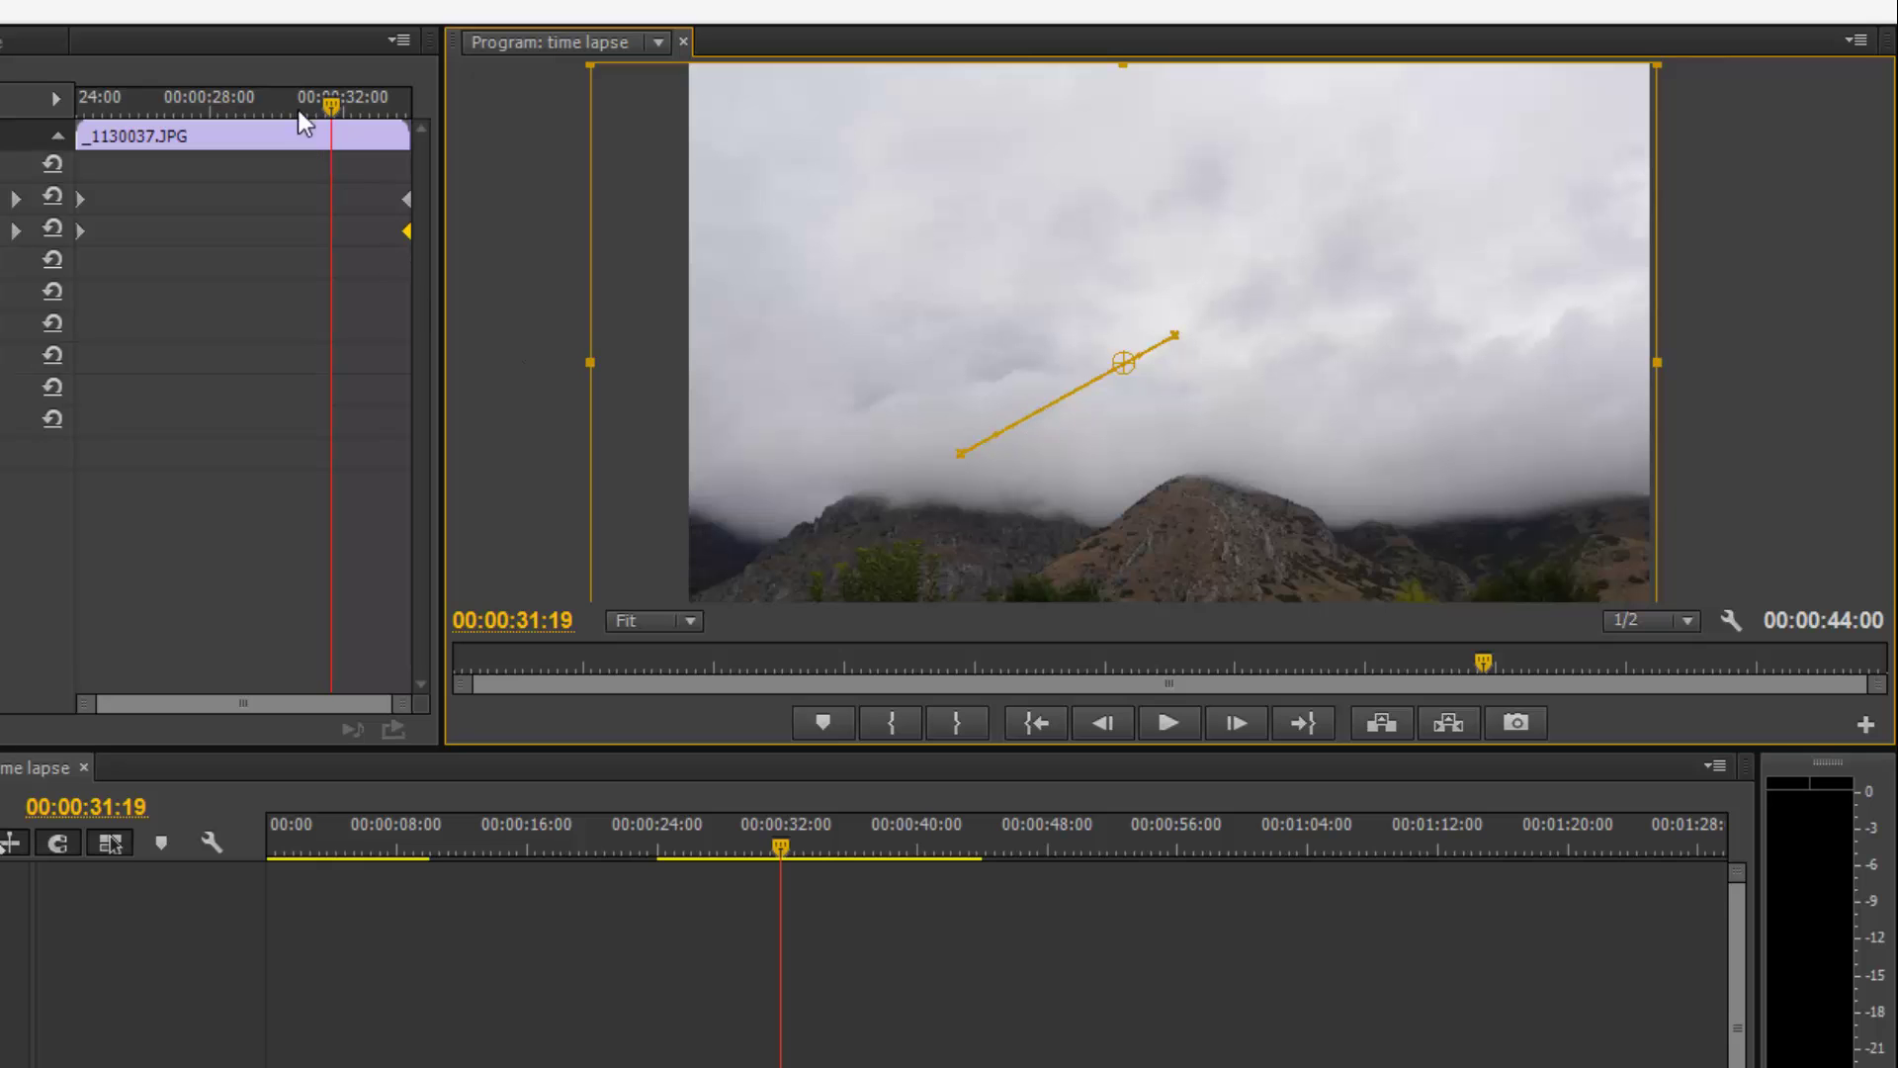
pyautogui.moveTo(333, 100); pyautogui.dragTo(38, 102)
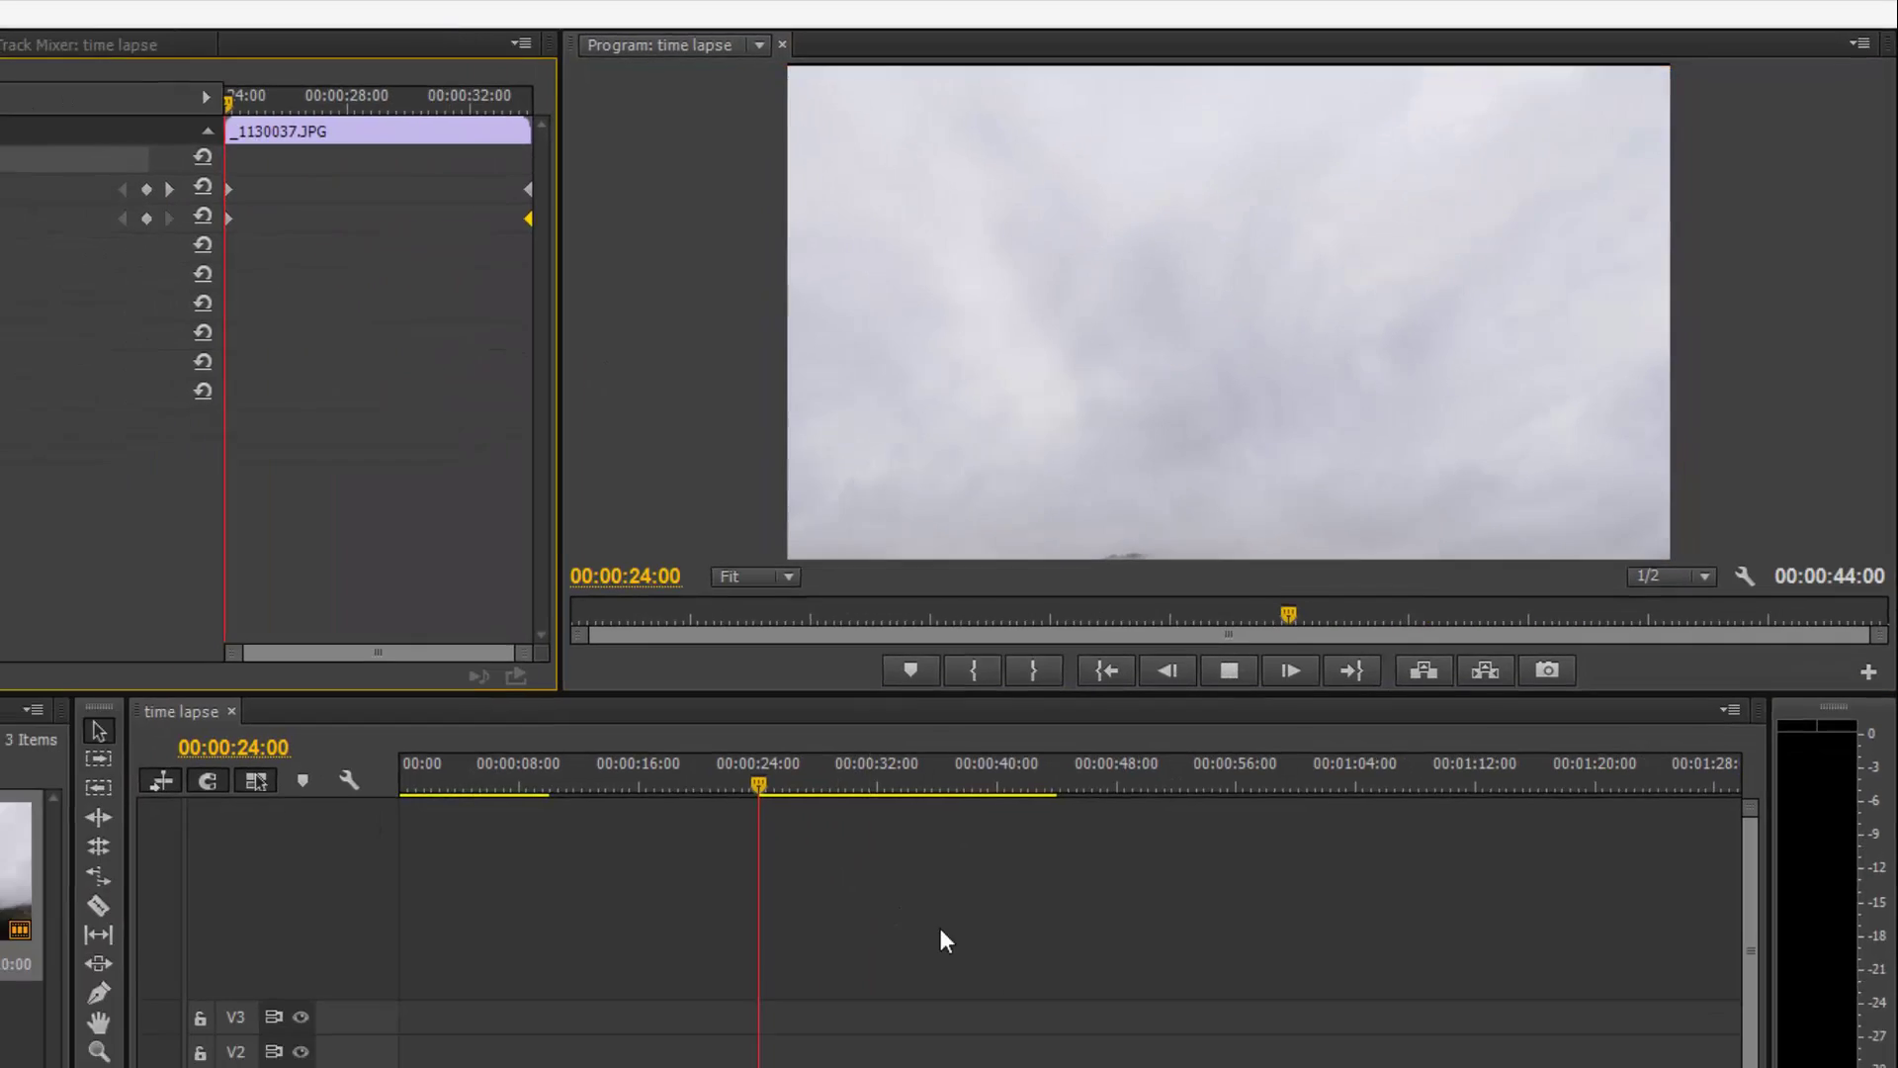
pyautogui.press('space')
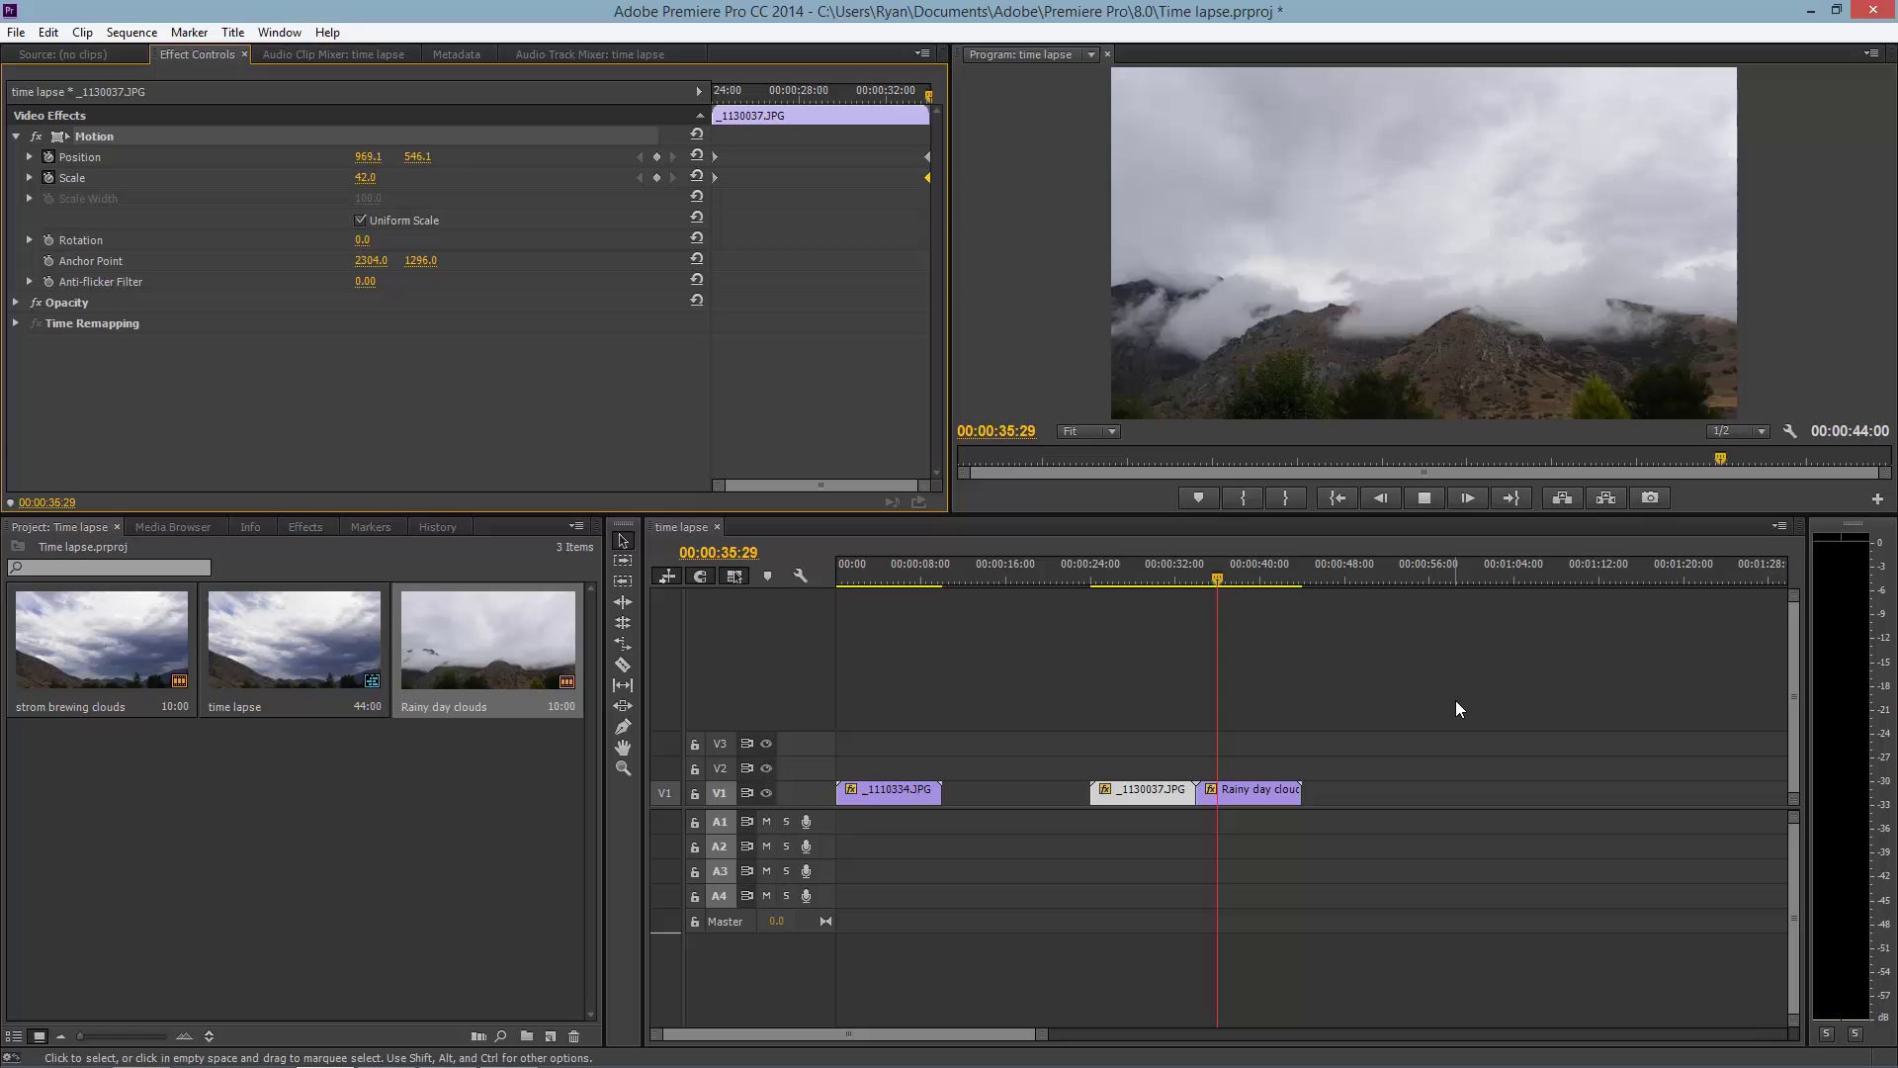
# Select Rainy day clouds and key a Scale of 55 on its last frame
pyautogui.press('space')
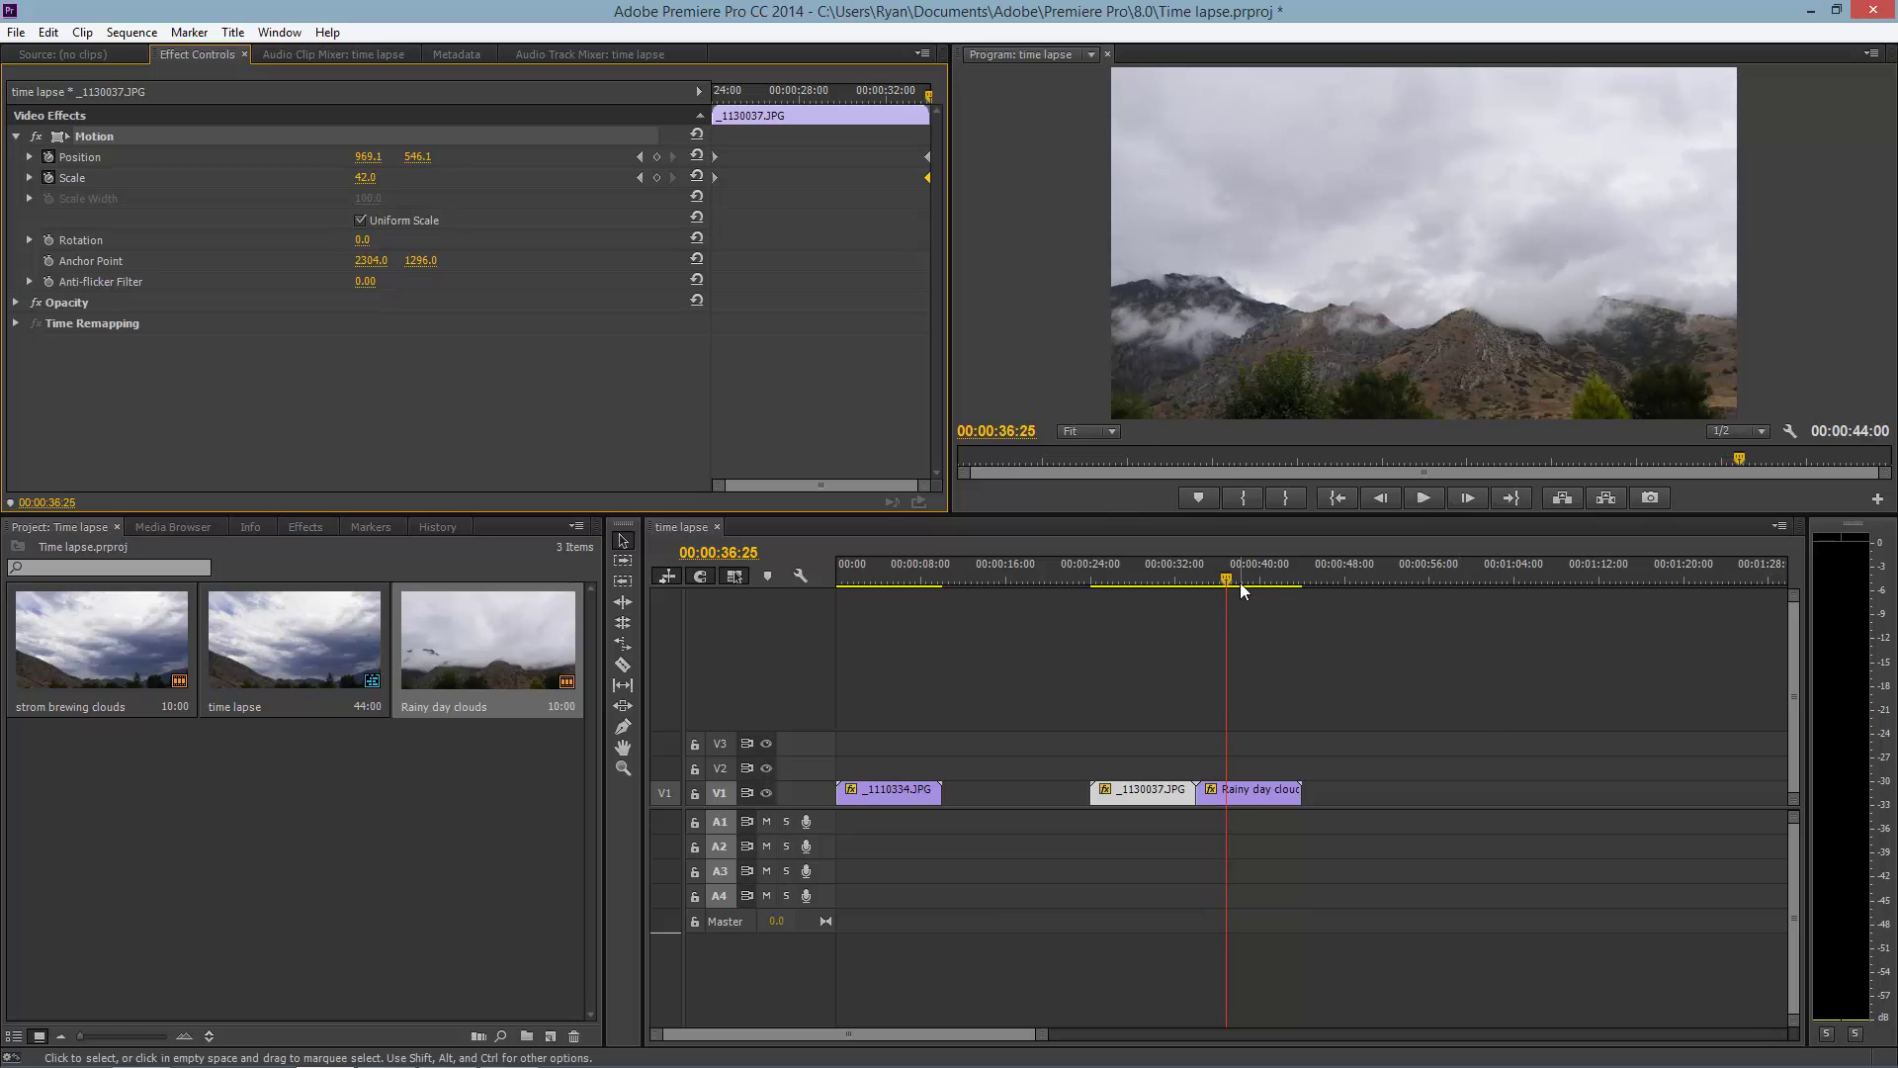
pyautogui.moveTo(1239, 584); pyautogui.dragTo(1210, 583)
pyautogui.click(1251, 791)
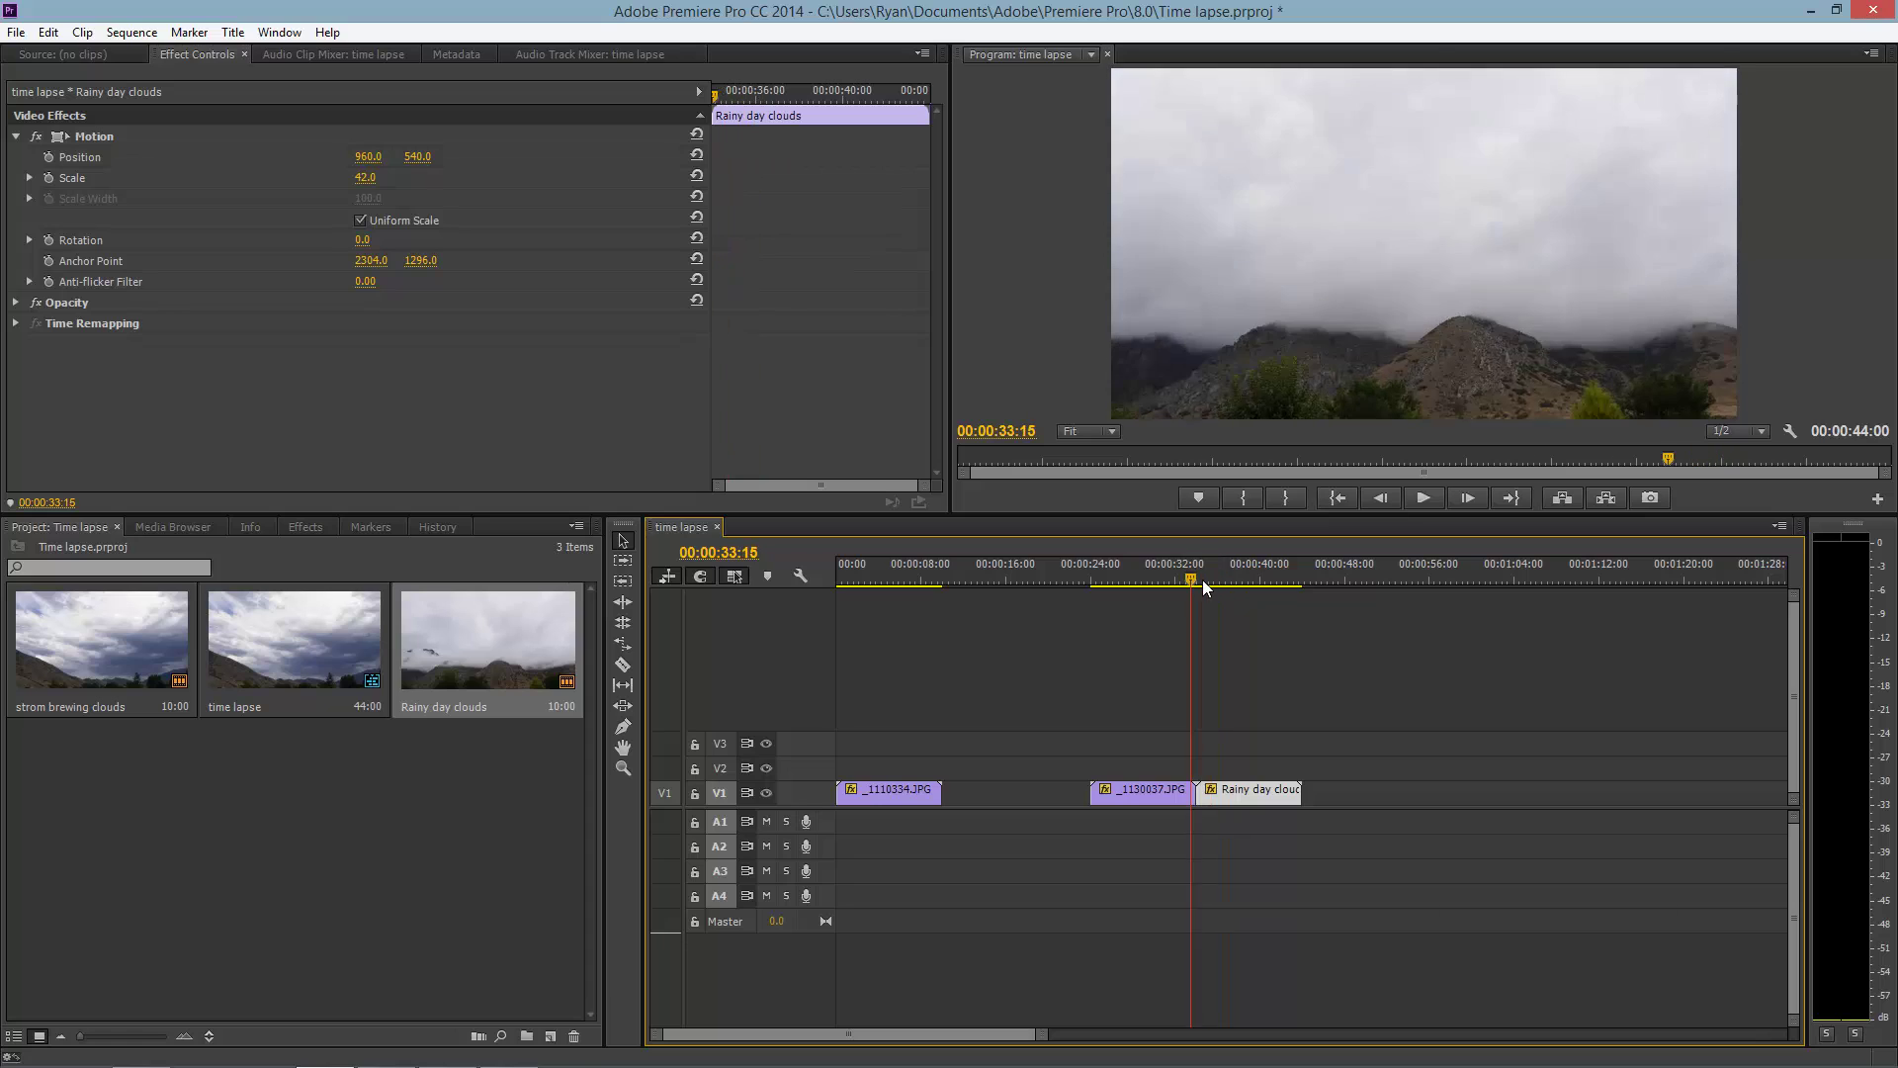
pyautogui.moveTo(725, 95)
pyautogui.mouseDown()
pyautogui.moveTo(750, 98)
pyautogui.moveTo(704, 106)
pyautogui.mouseUp()
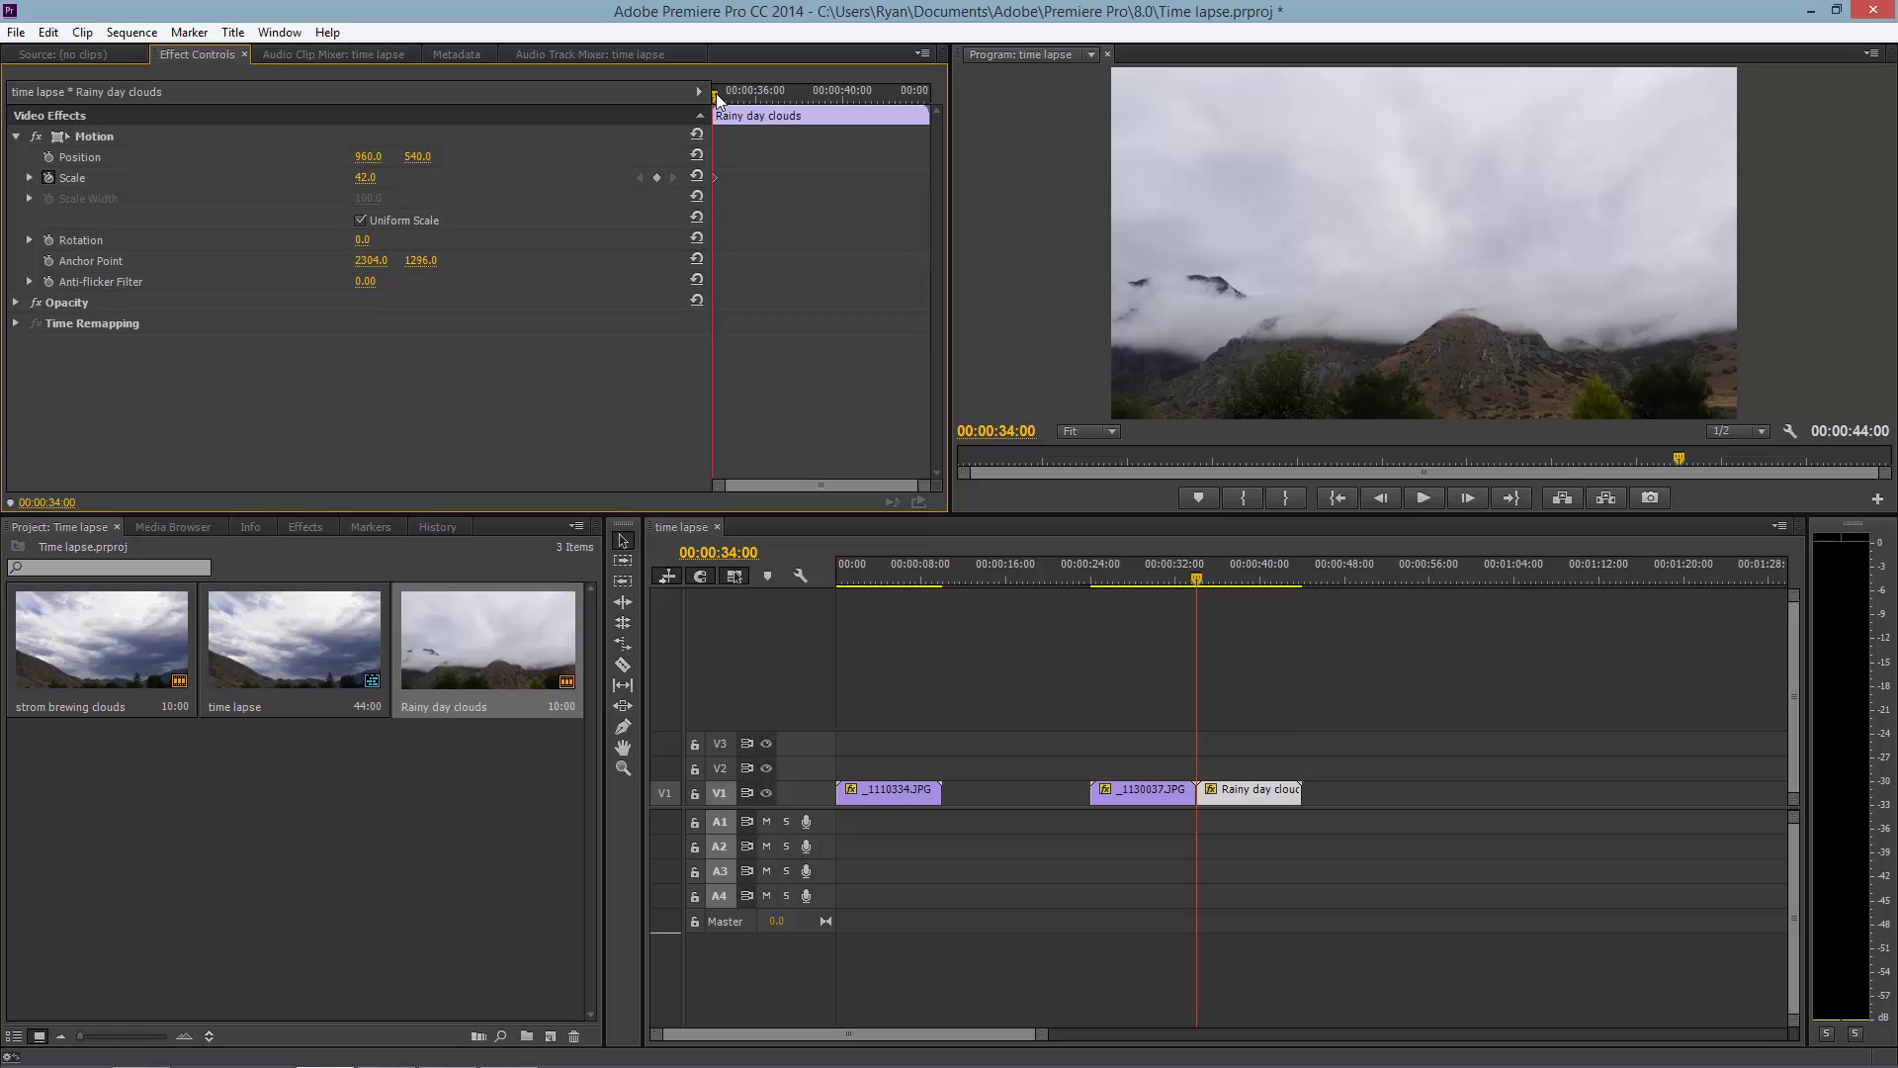
pyautogui.moveTo(716, 96); pyautogui.dragTo(931, 96)
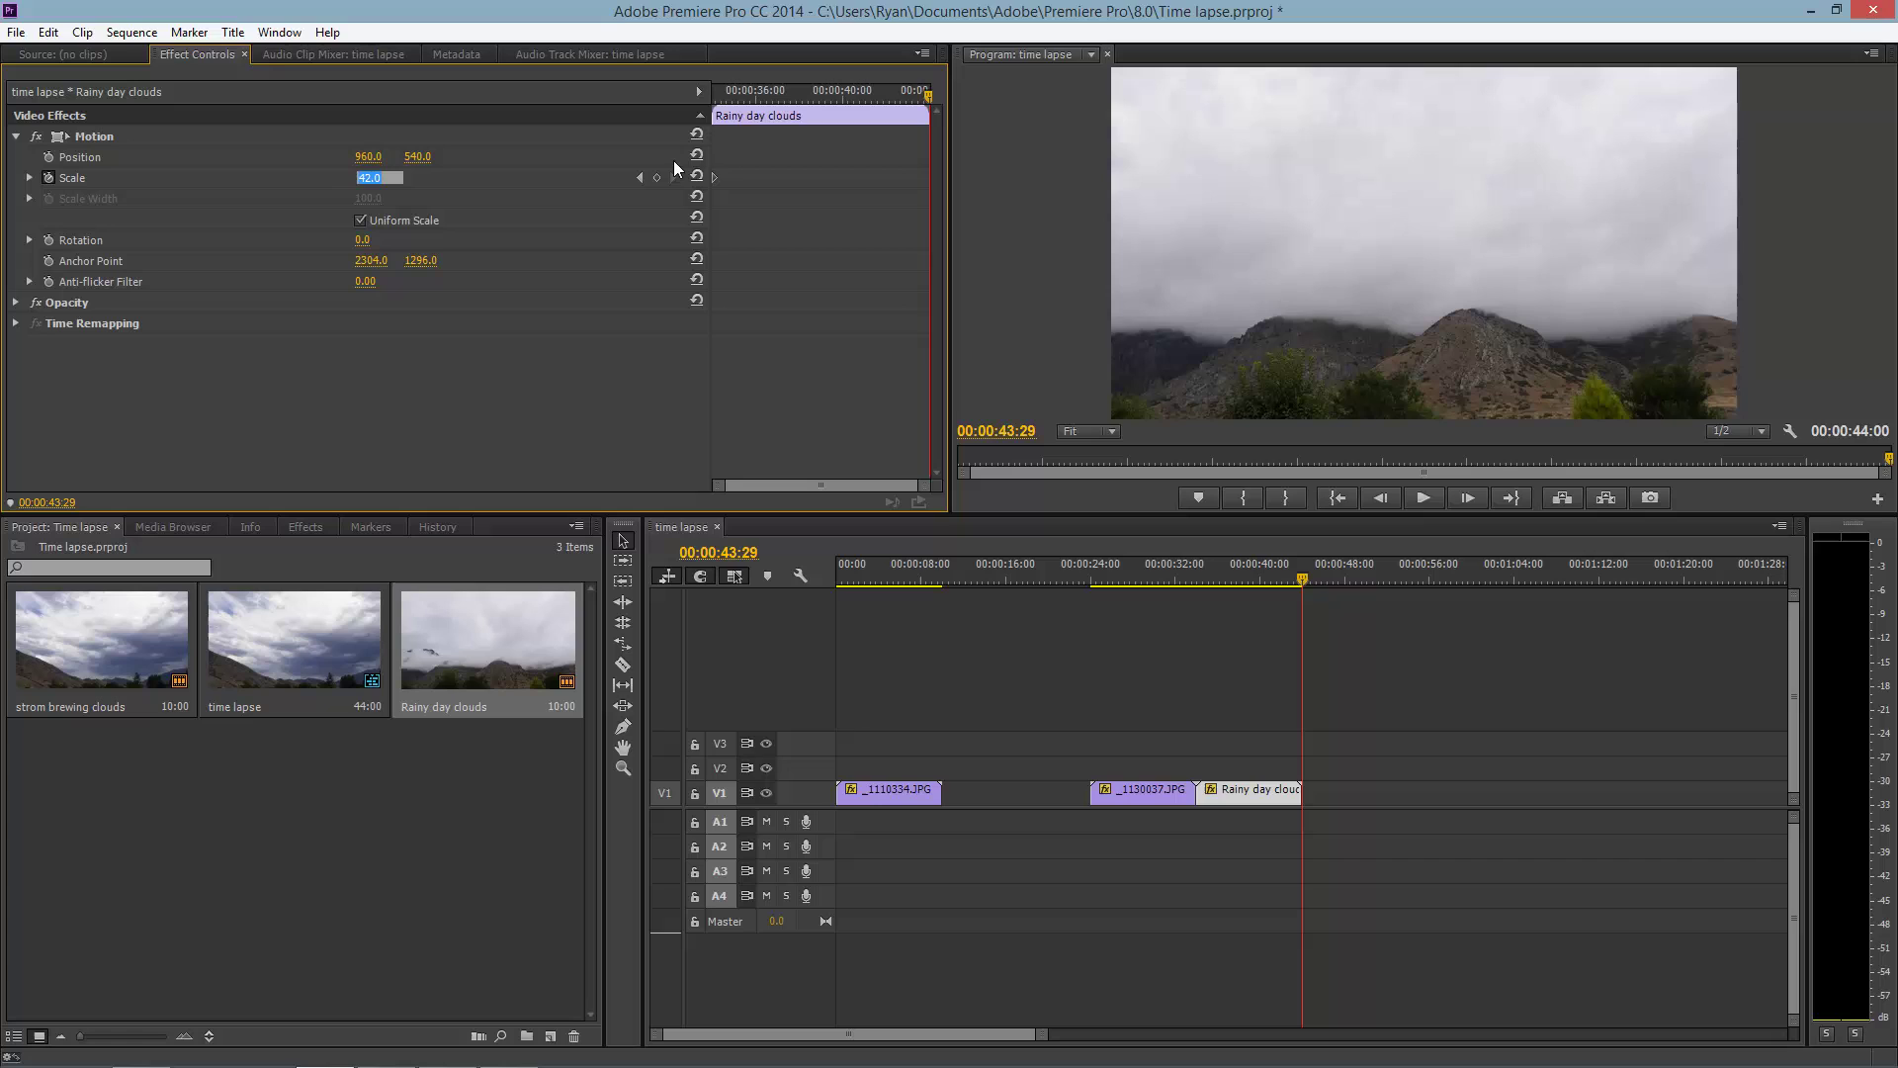
pyautogui.write('55')
pyautogui.press('Return')
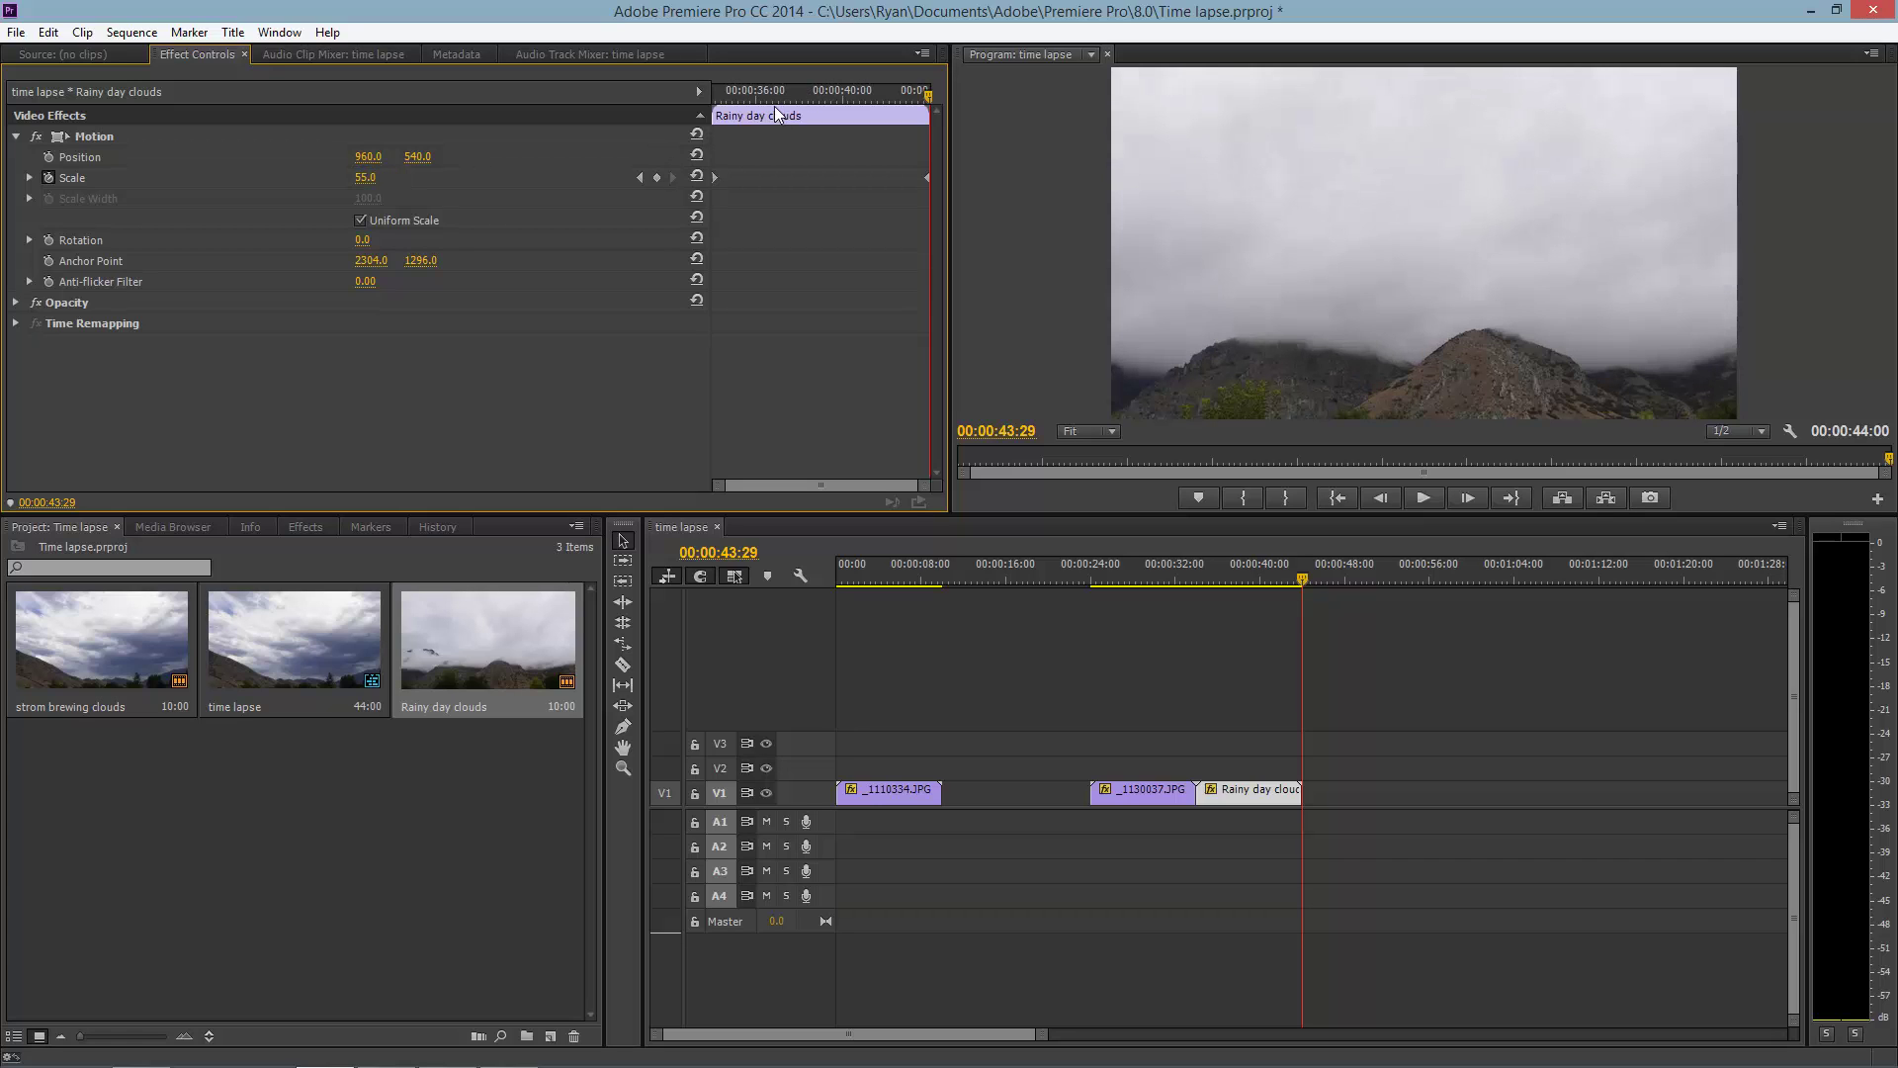
# Scrub through Rainy day clouds to check the zoom from 42 to 55
pyautogui.moveTo(769, 102); pyautogui.dragTo(715, 103)
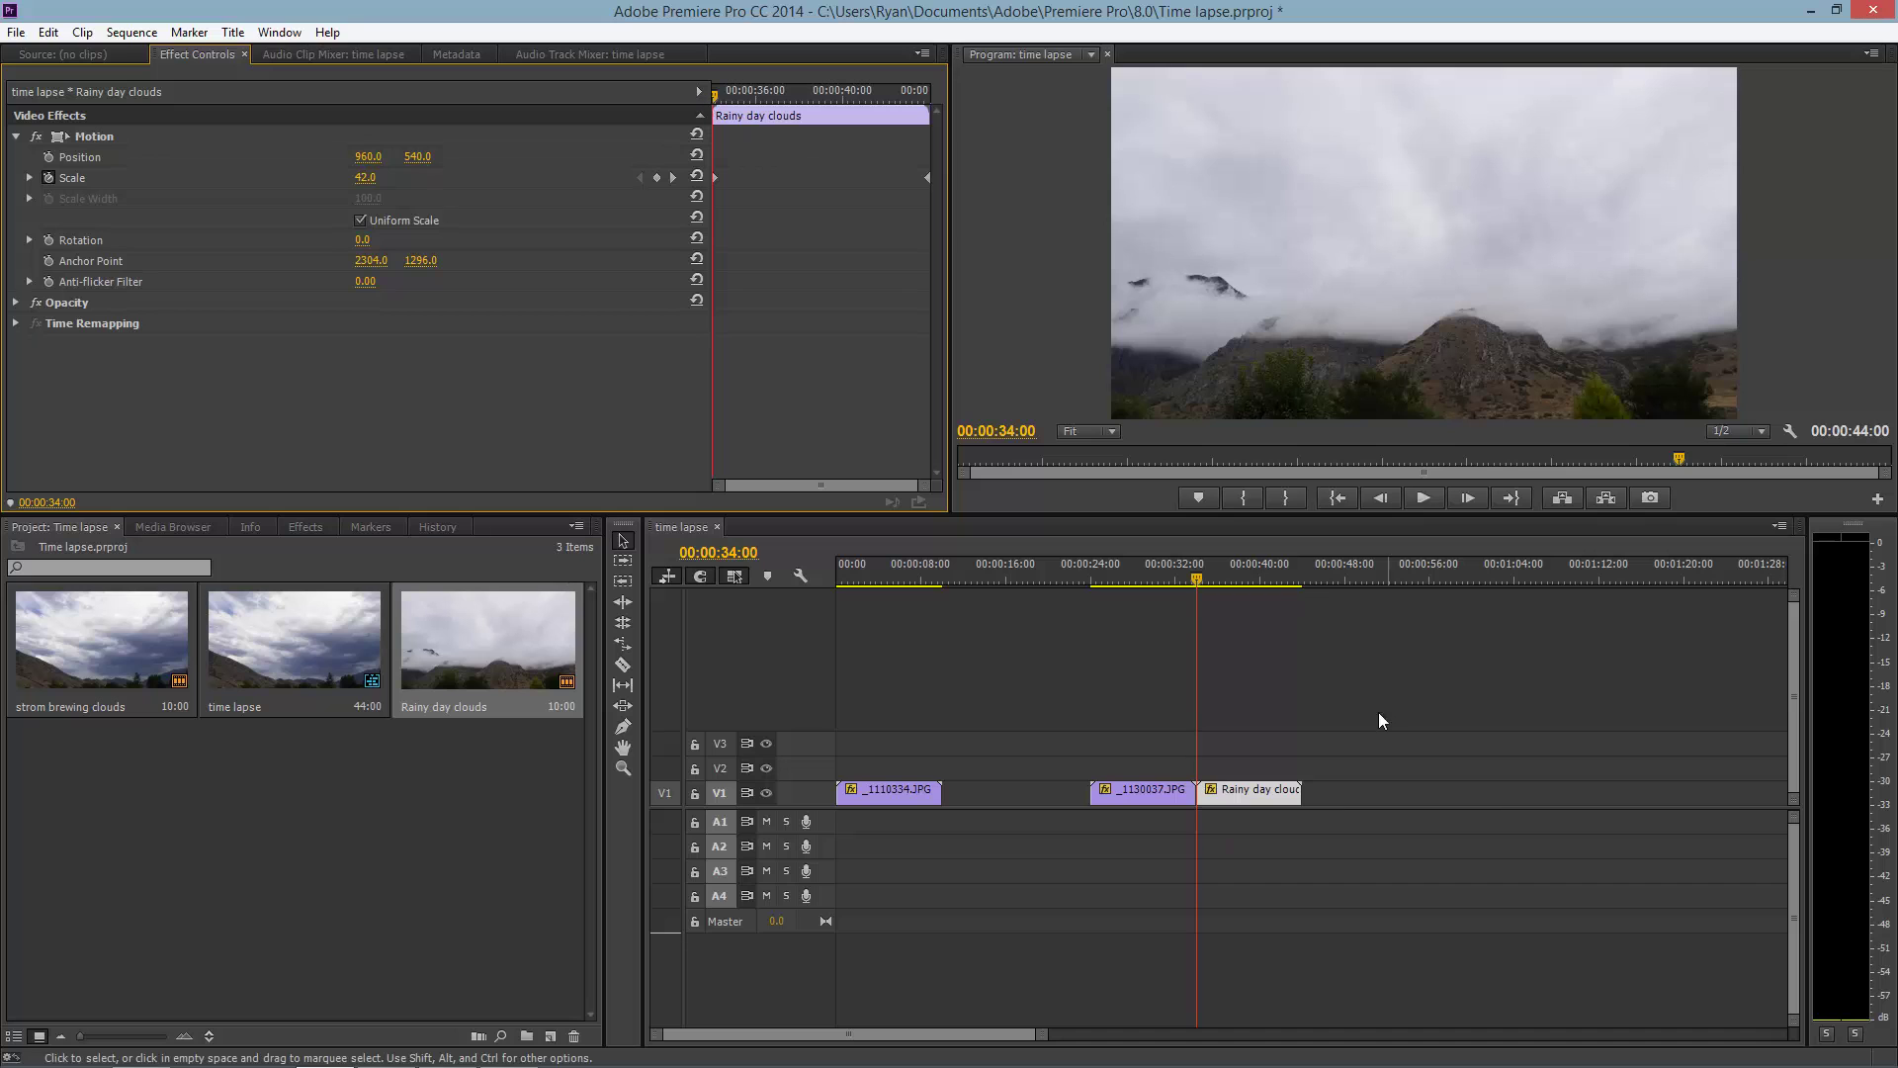
pyautogui.moveTo(717, 99); pyautogui.dragTo(867, 112)
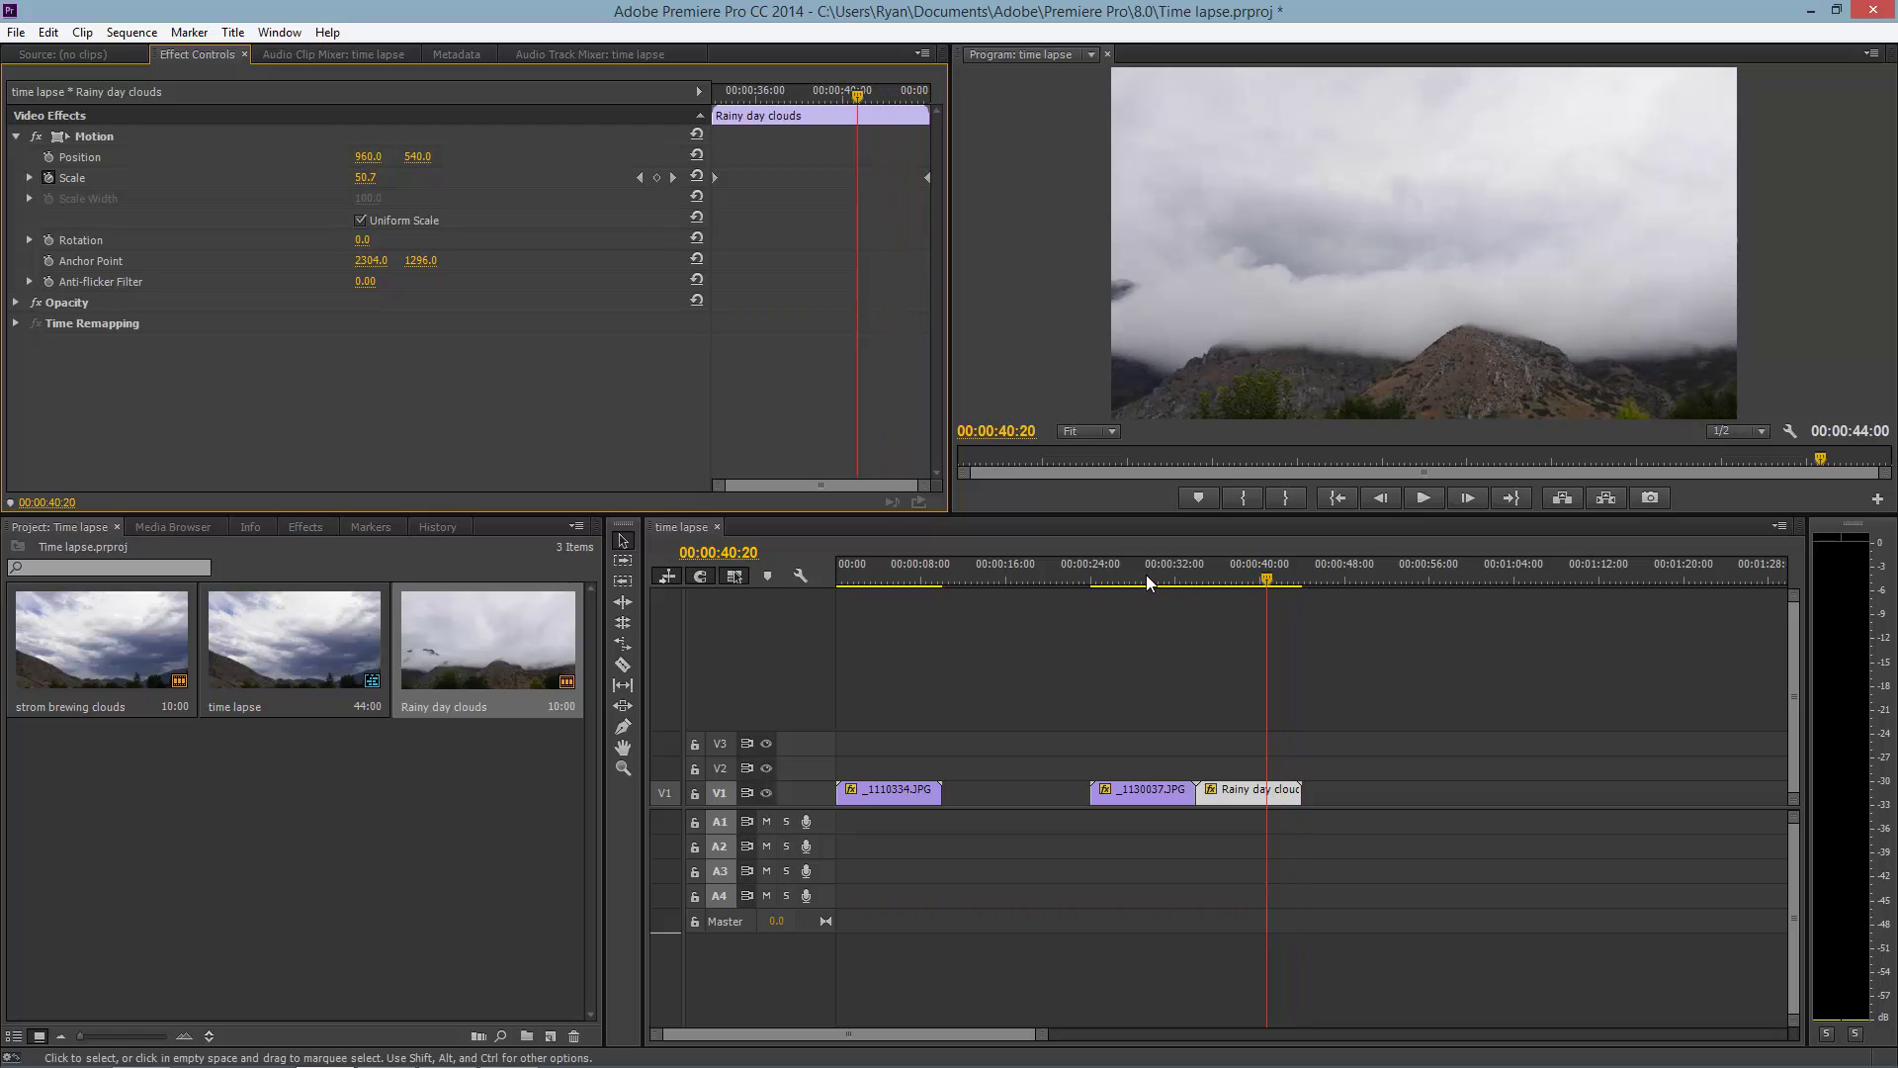
pyautogui.moveTo(1166, 580); pyautogui.dragTo(1273, 625)
pyautogui.moveTo(828, 97); pyautogui.dragTo(714, 96)
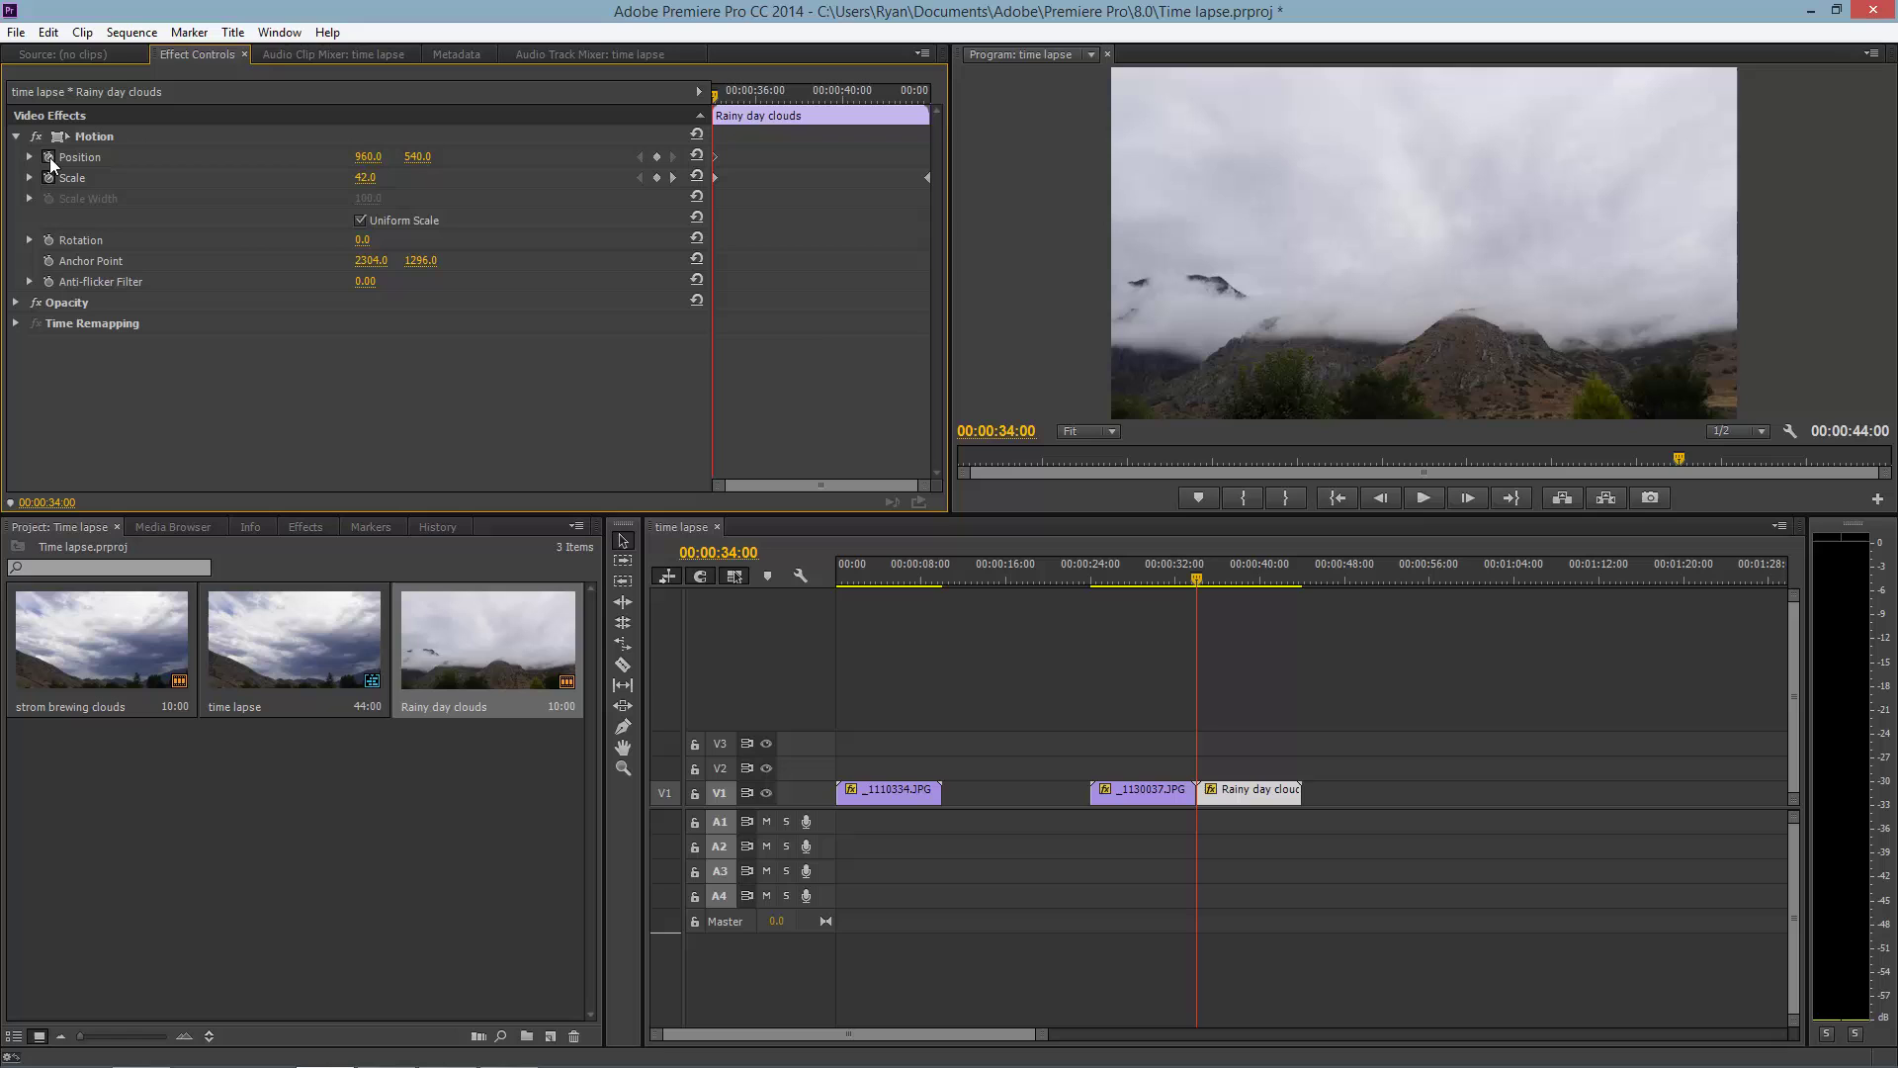
# Pan the image up to Position 969.1, 370.1 near the clip's end and play it back
pyautogui.moveTo(718, 99); pyautogui.dragTo(937, 106)
pyautogui.press('Left')
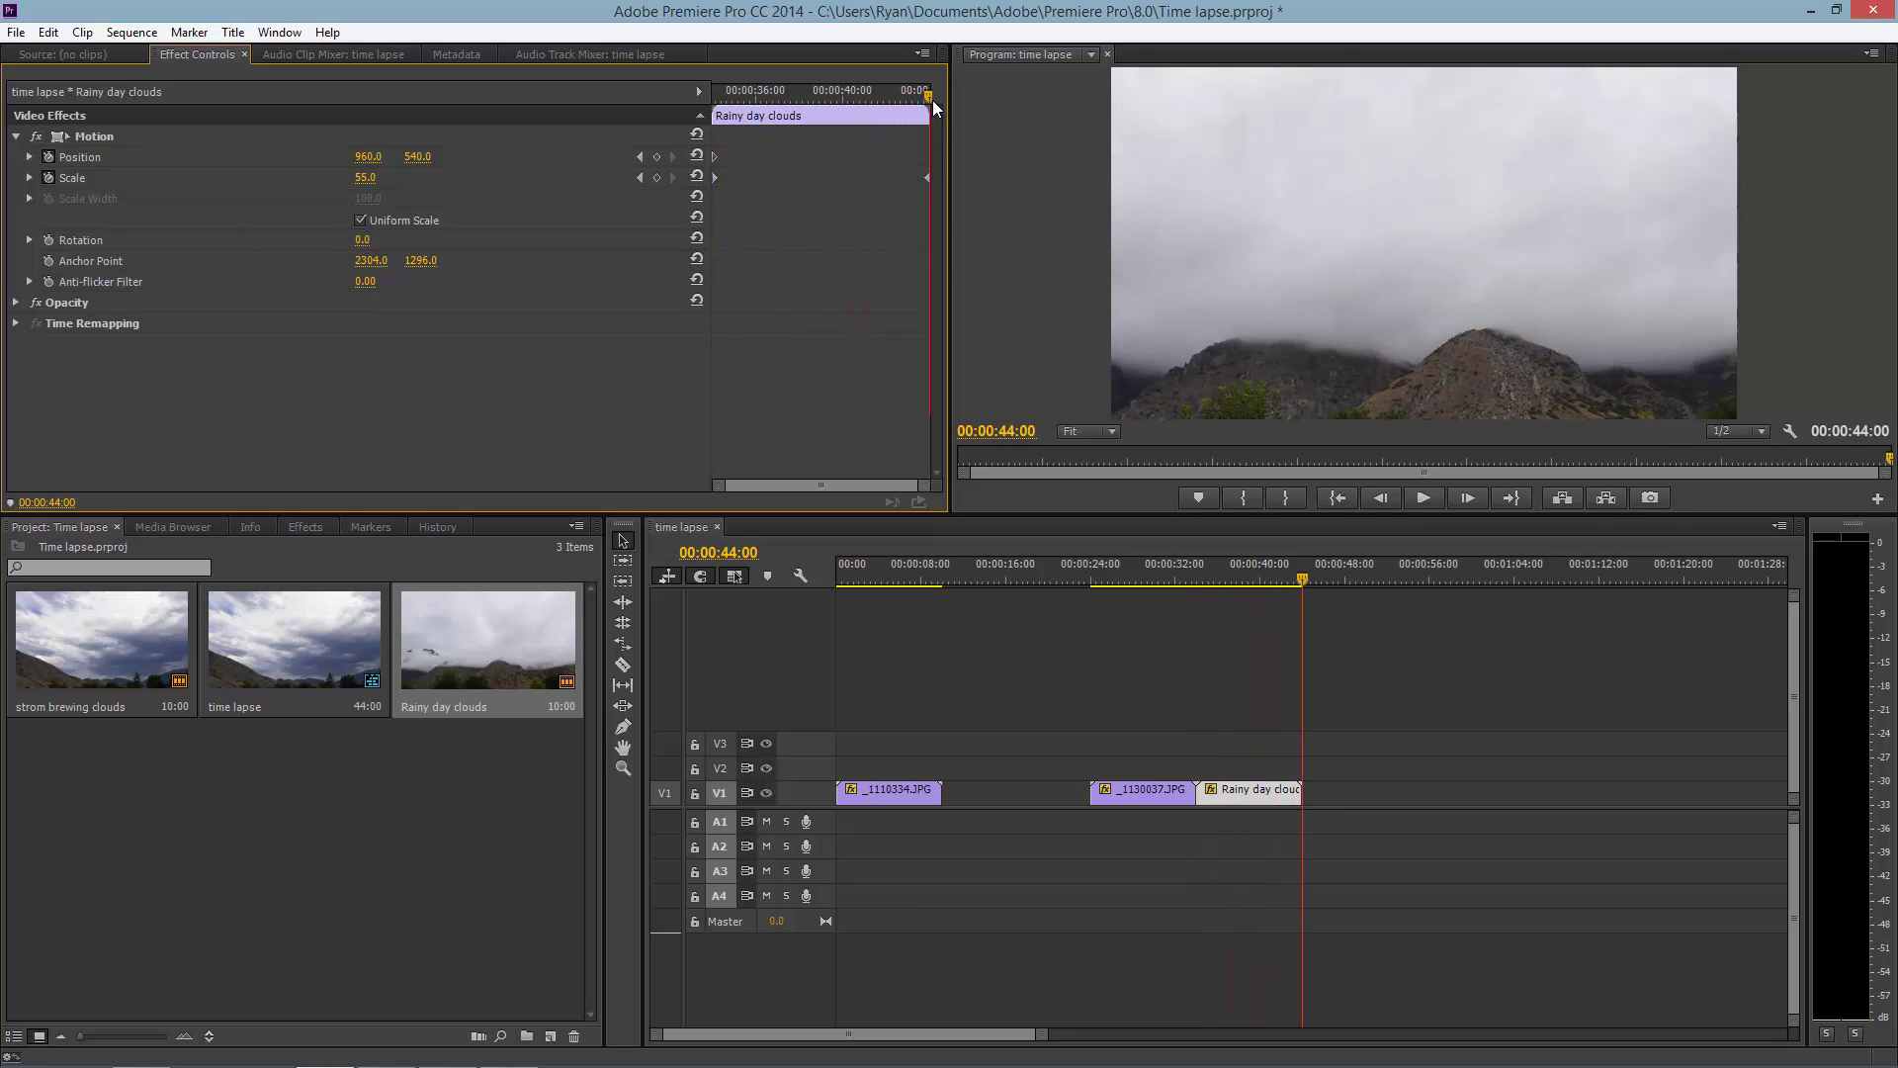
pyautogui.click(1473, 332)
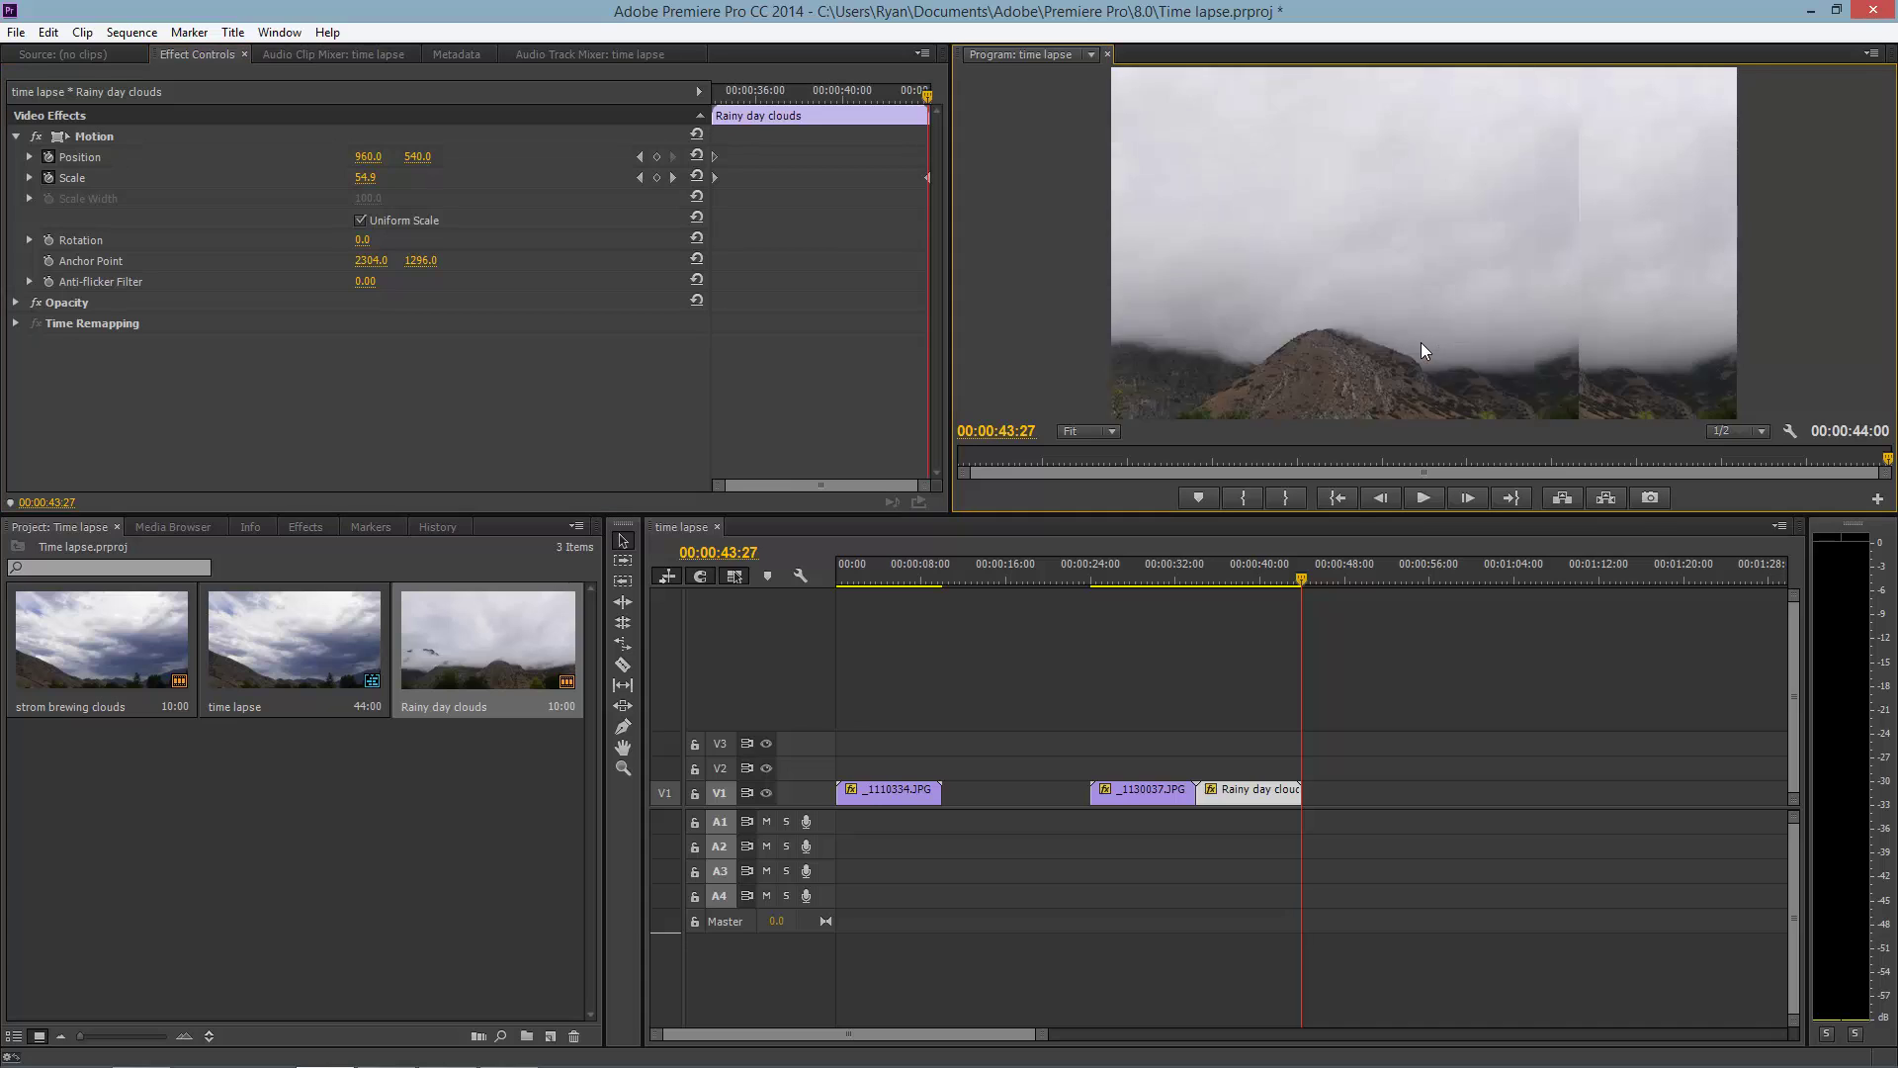
pyautogui.moveTo(1444, 330); pyautogui.dragTo(1446, 276)
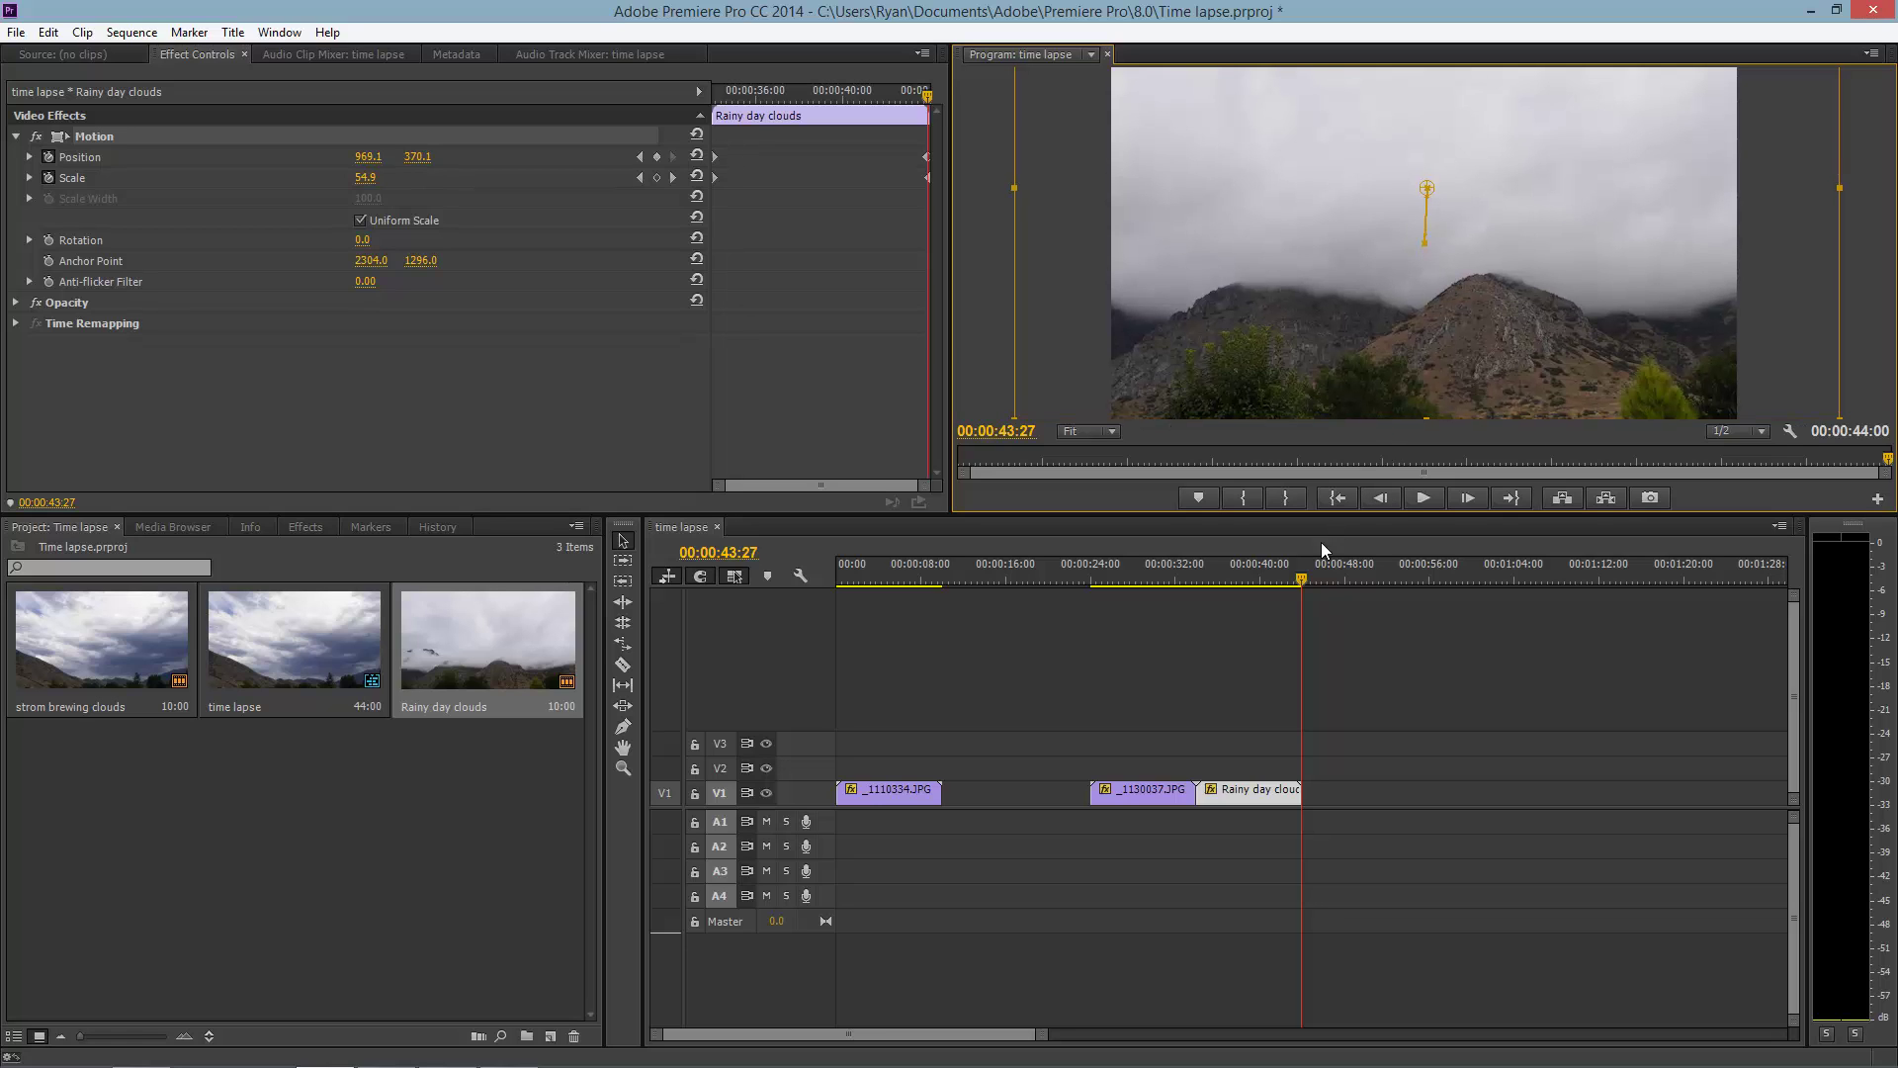
pyautogui.moveTo(1302, 578); pyautogui.dragTo(1199, 576)
pyautogui.press('space')
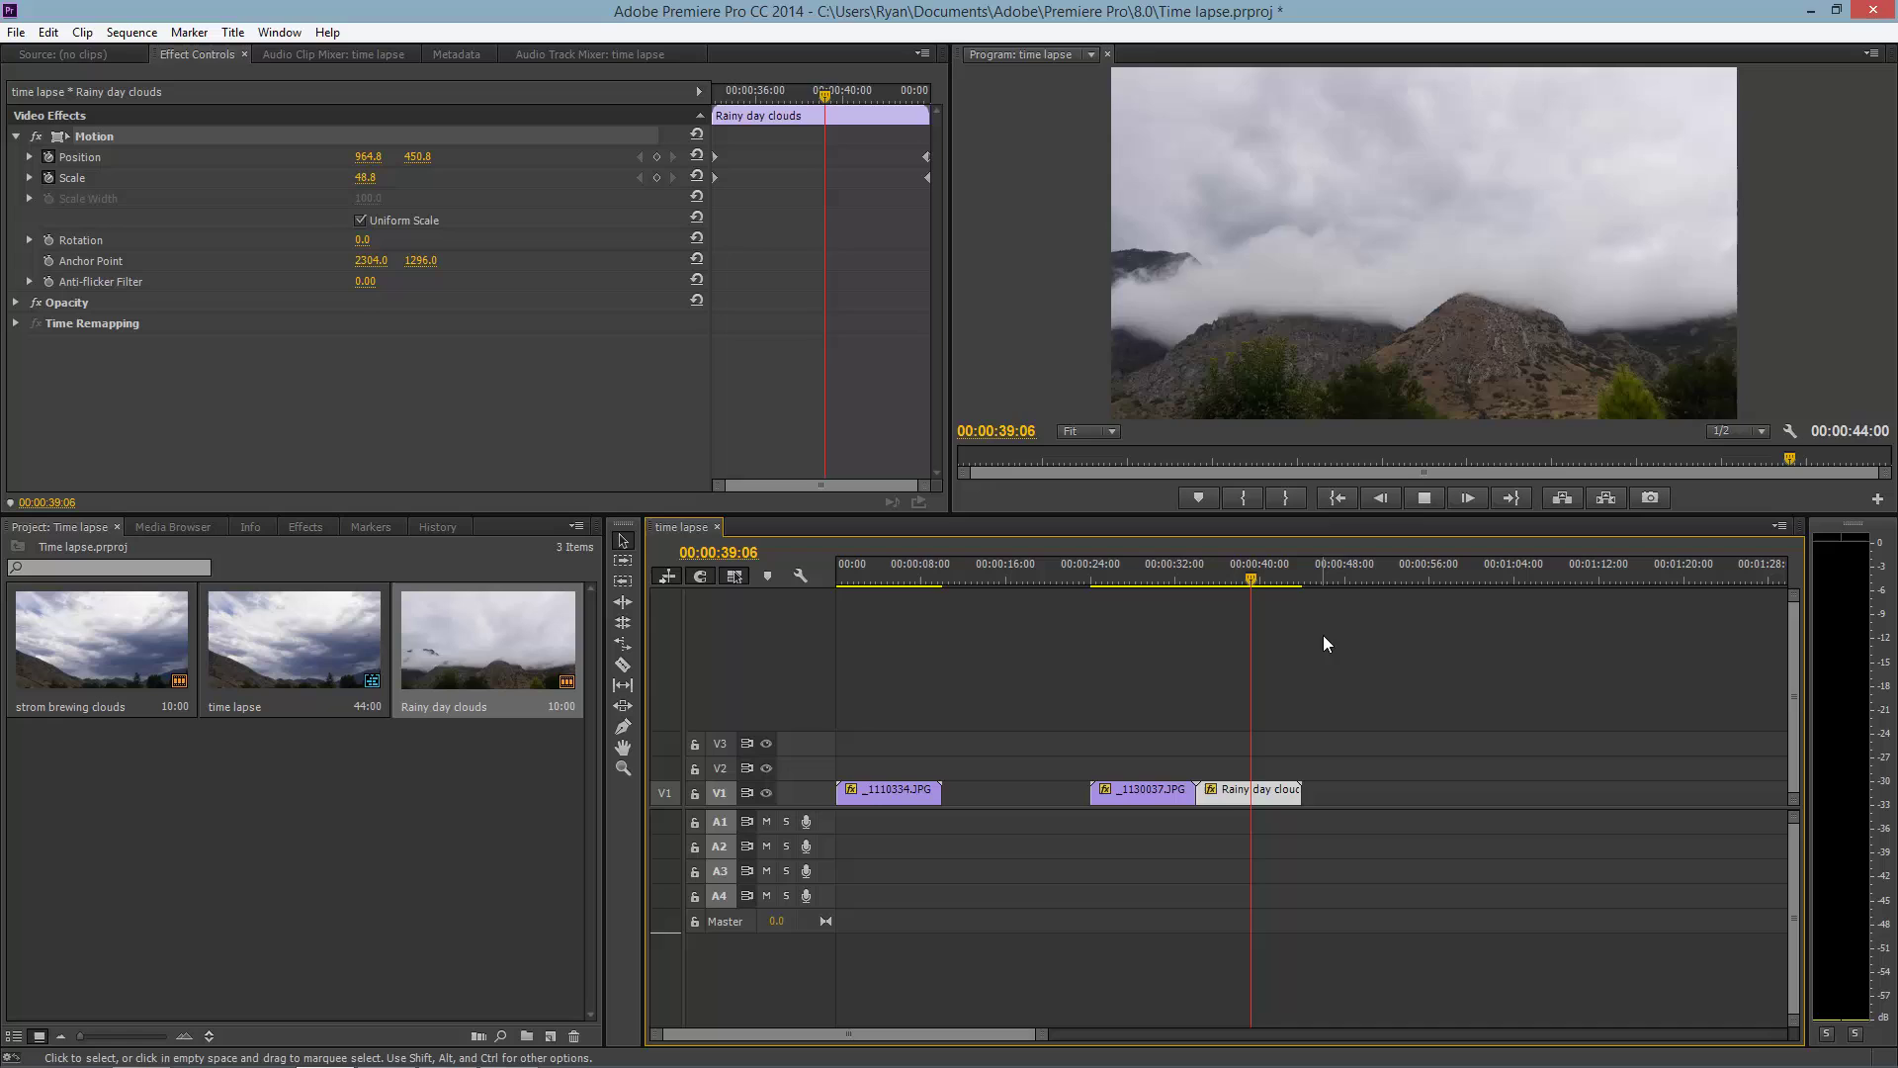
pyautogui.press('space')
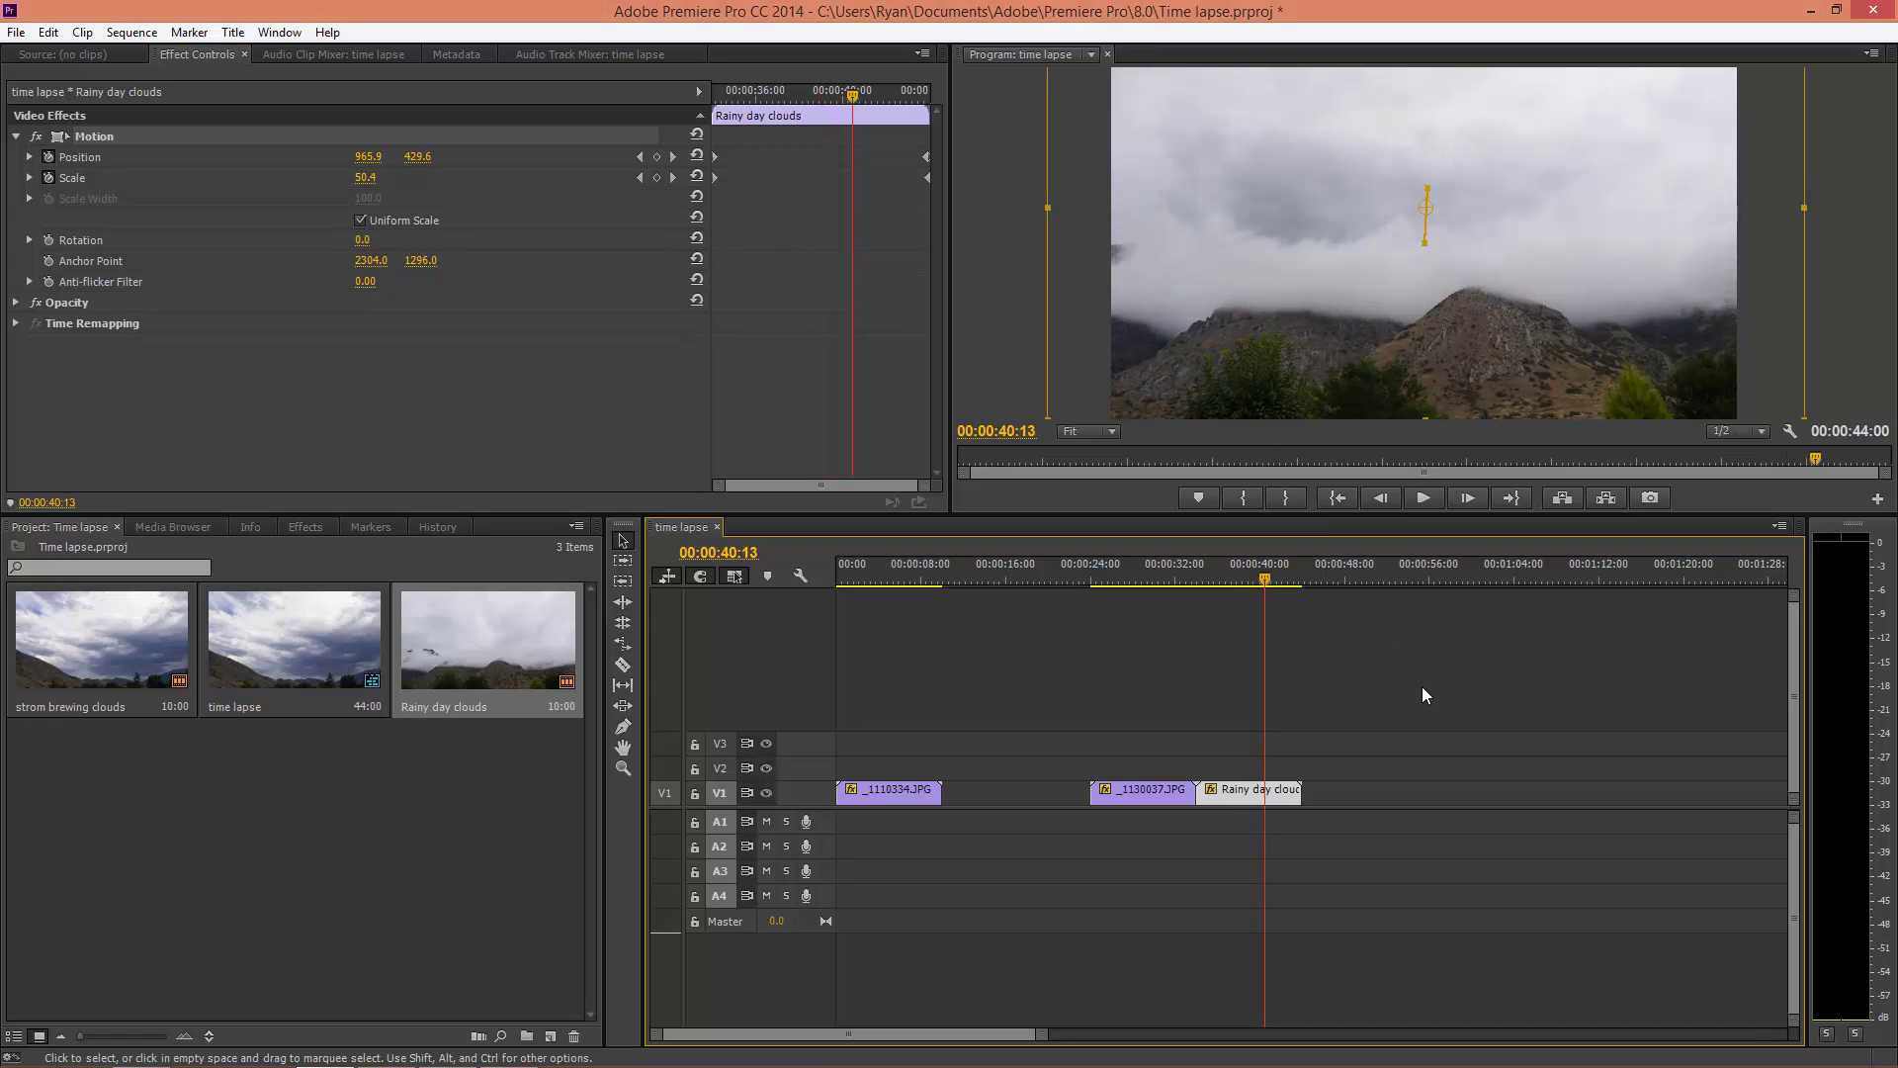
# Import Americana, Eternal Hope, Pepper's Theme, Rollin at 5 and Undaunted mp3s from D: > Music
pyautogui.doubleClick(283, 852)
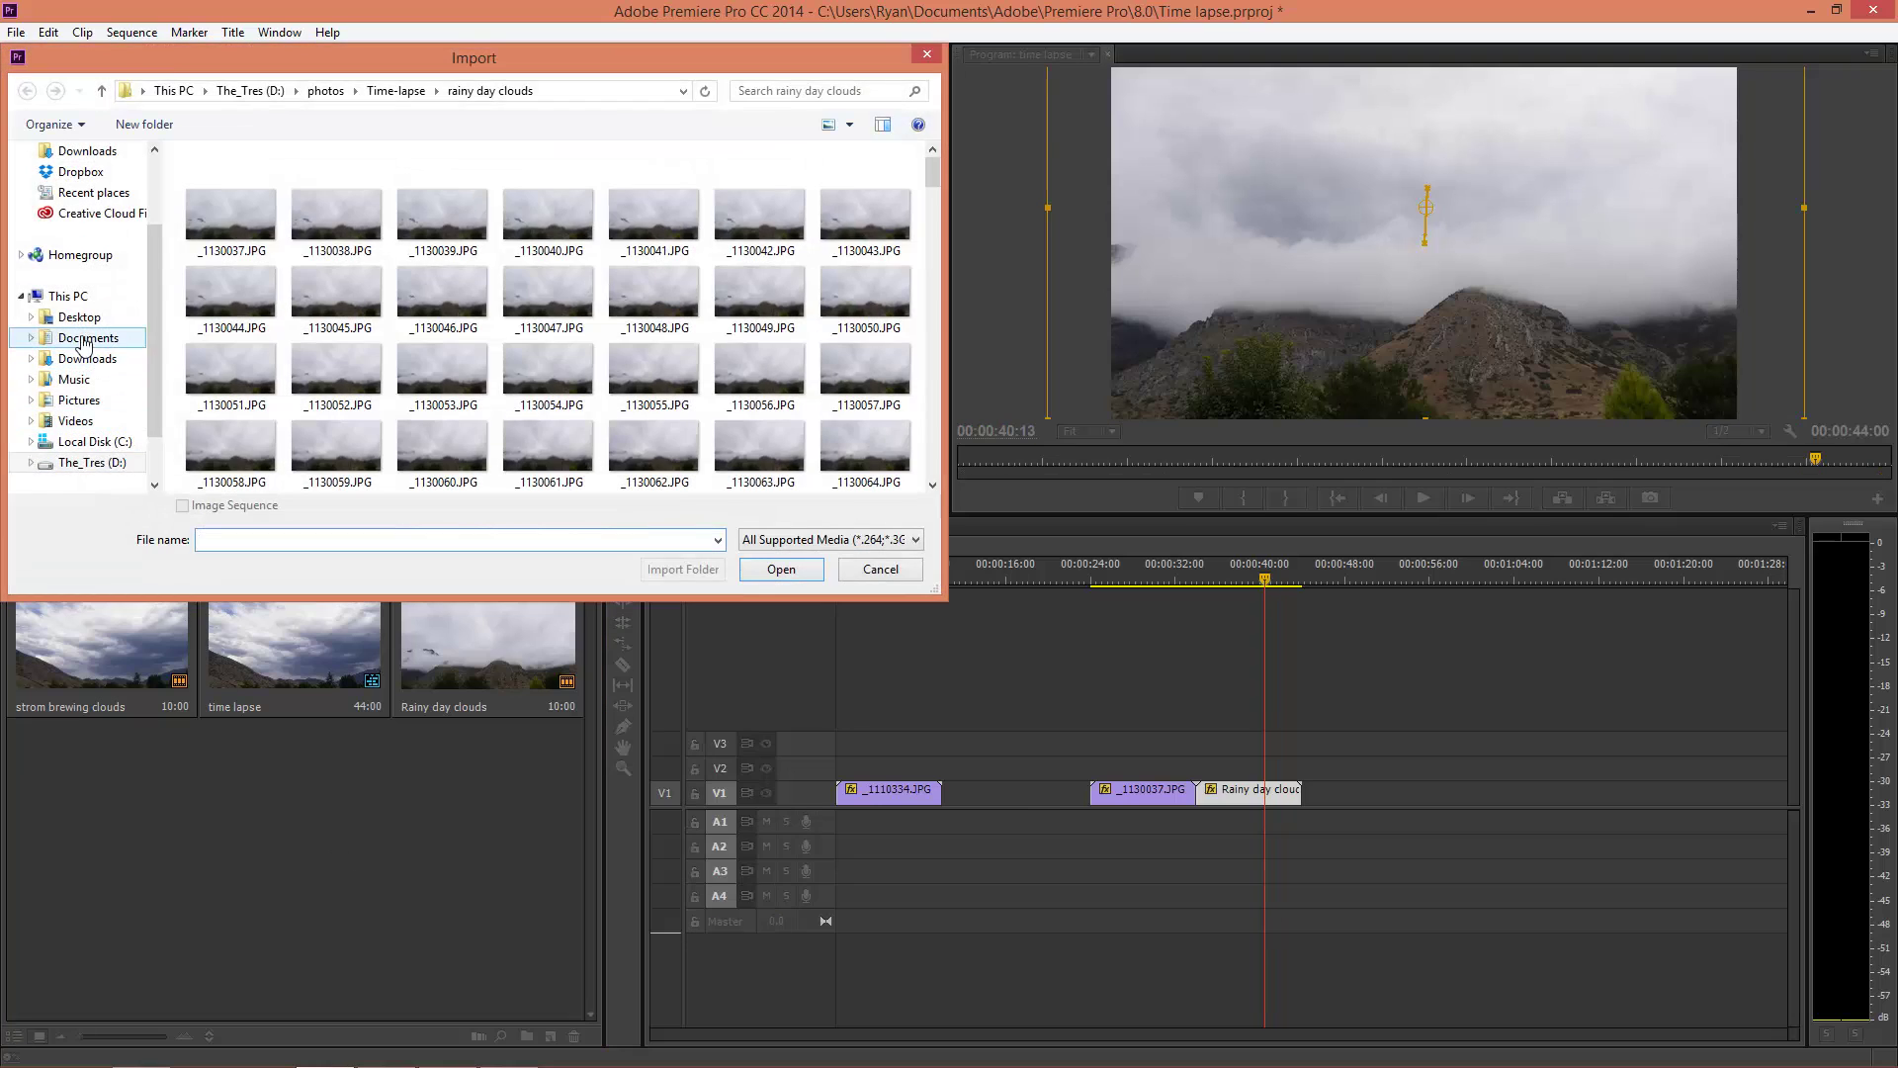
pyautogui.click(91, 462)
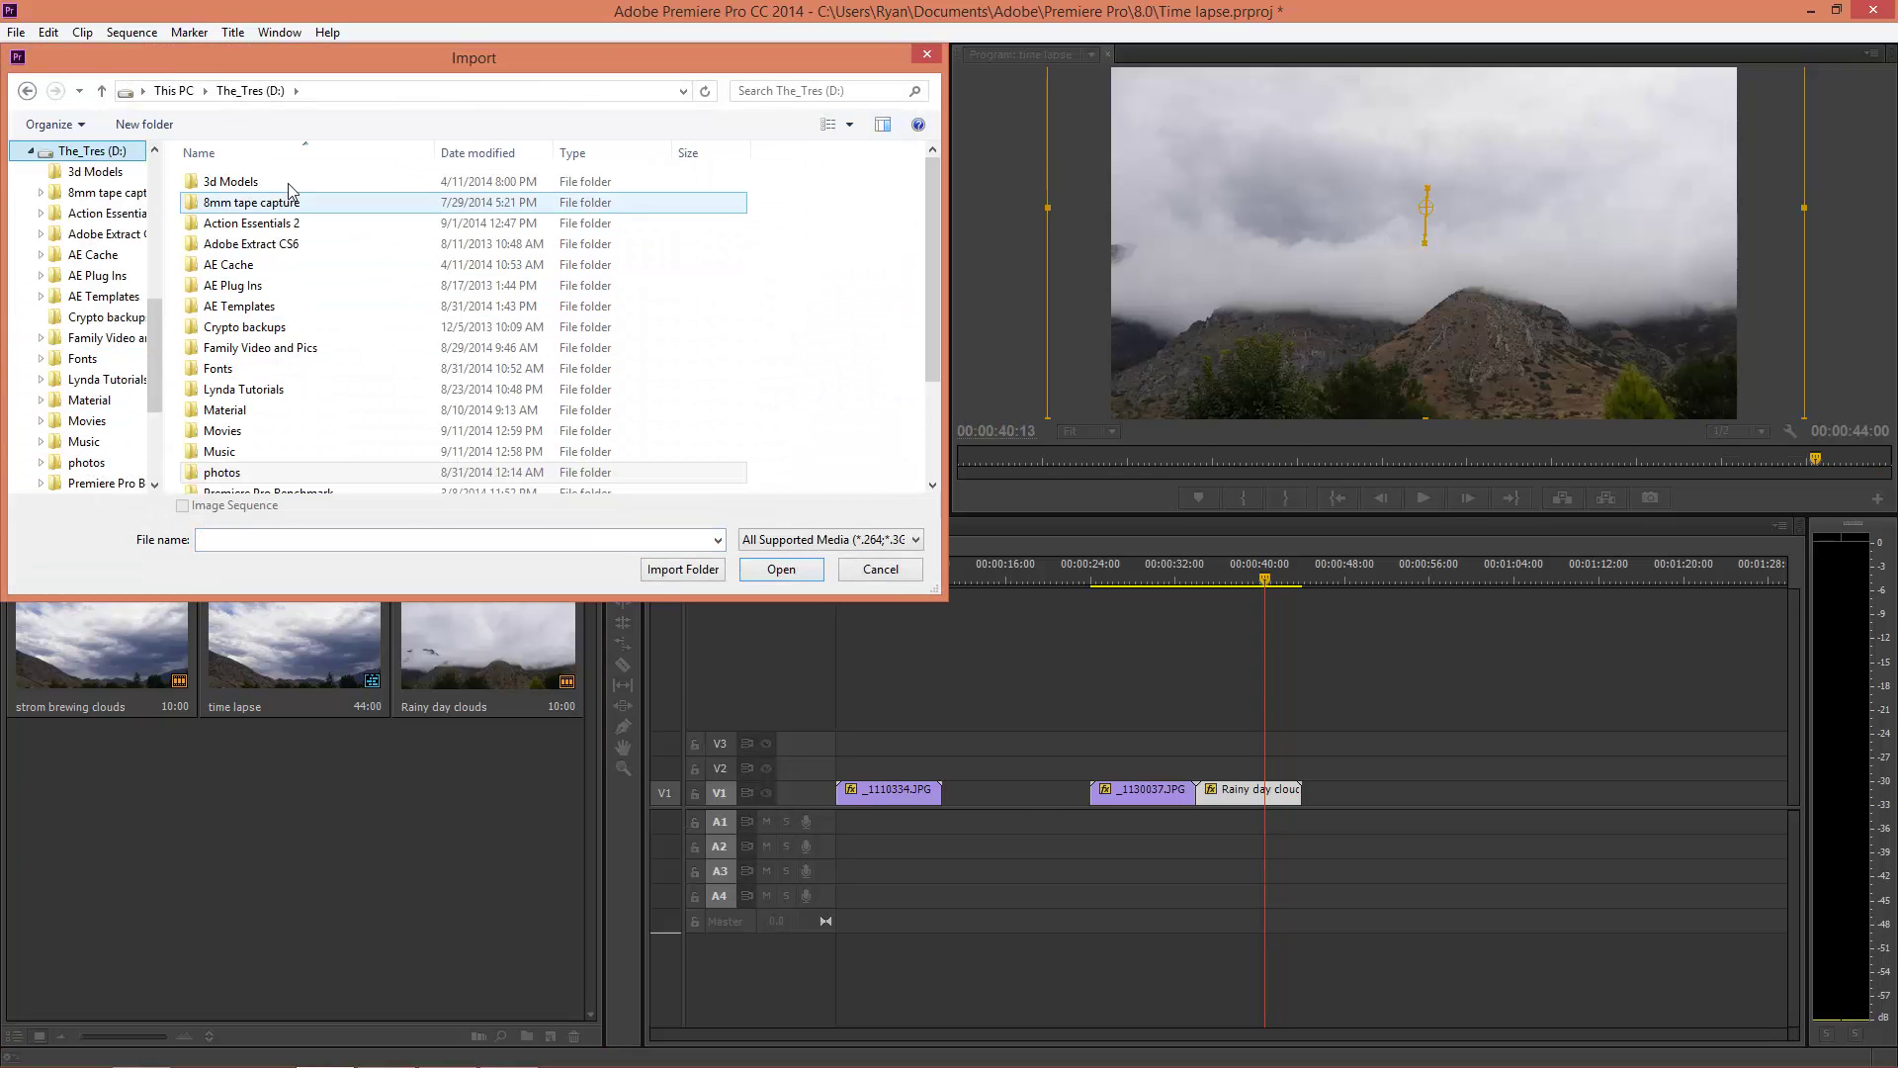
pyautogui.doubleClick(322, 451)
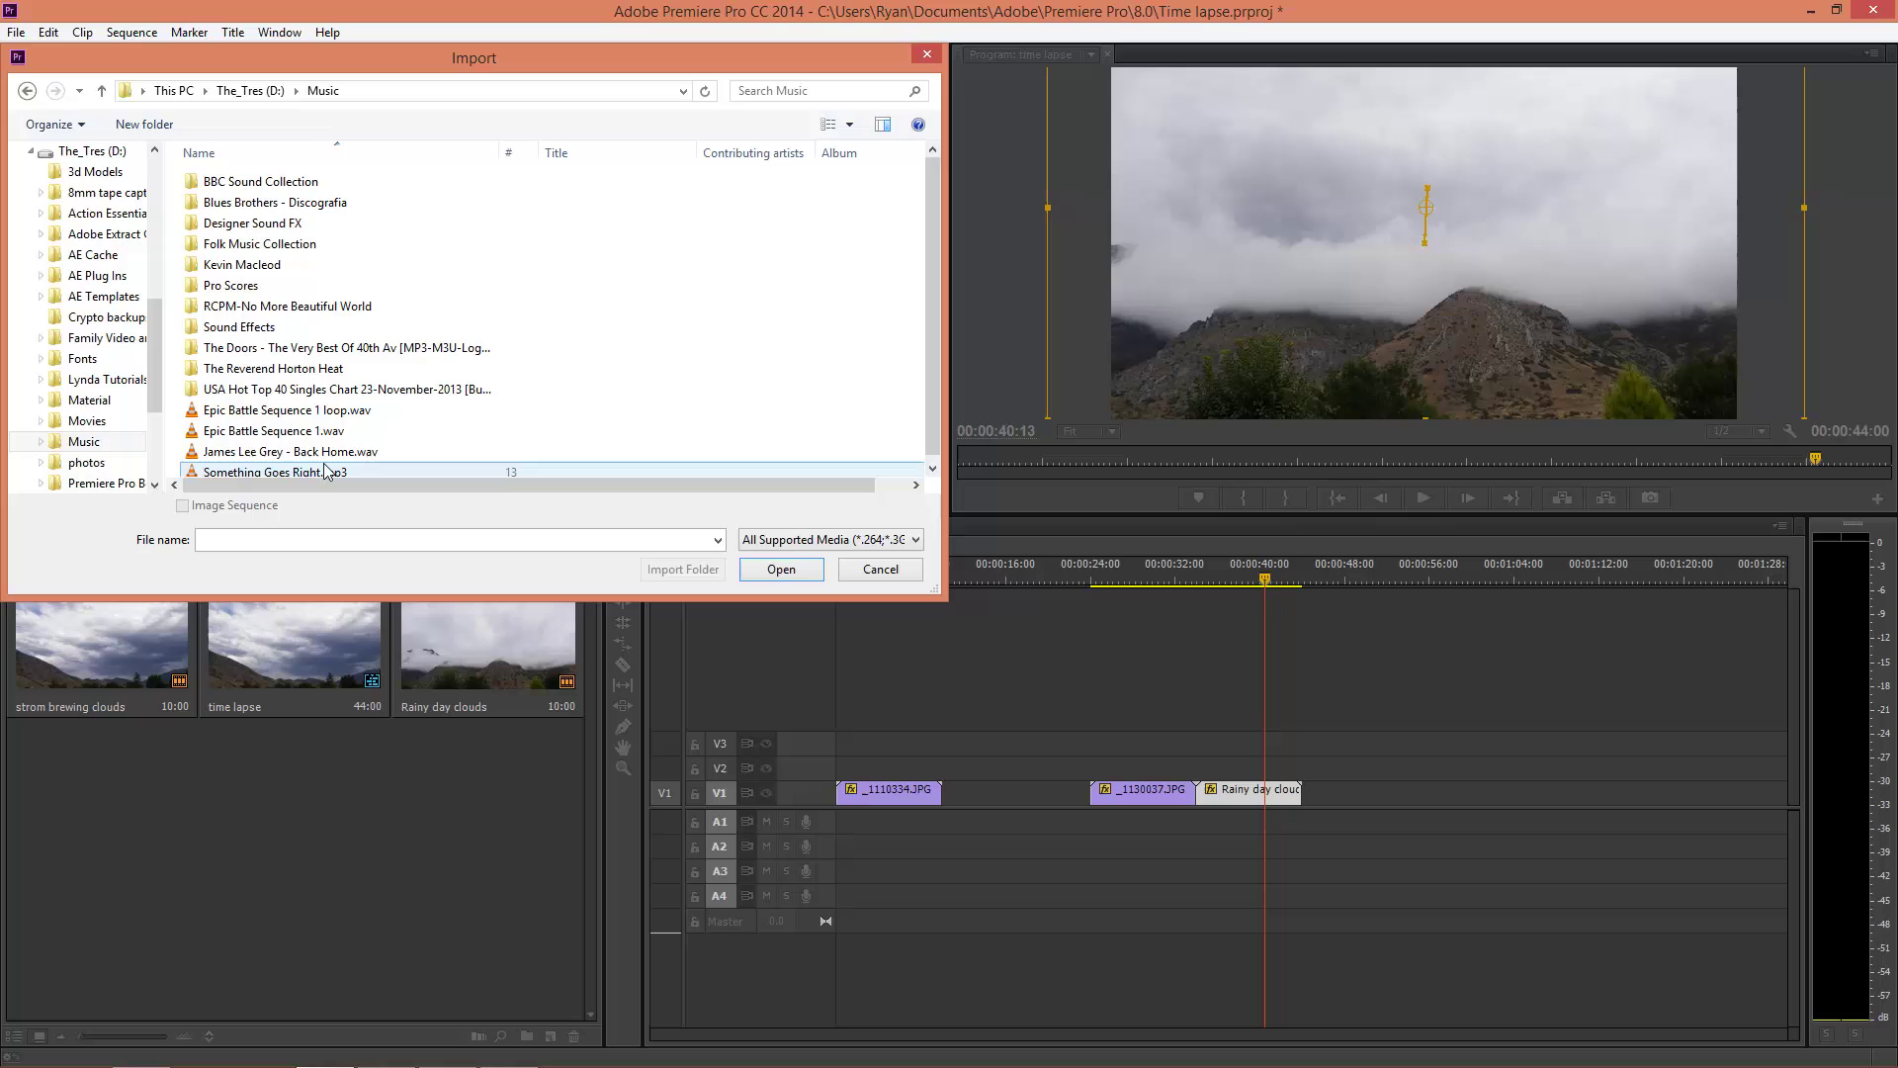
pyautogui.doubleClick(244, 271)
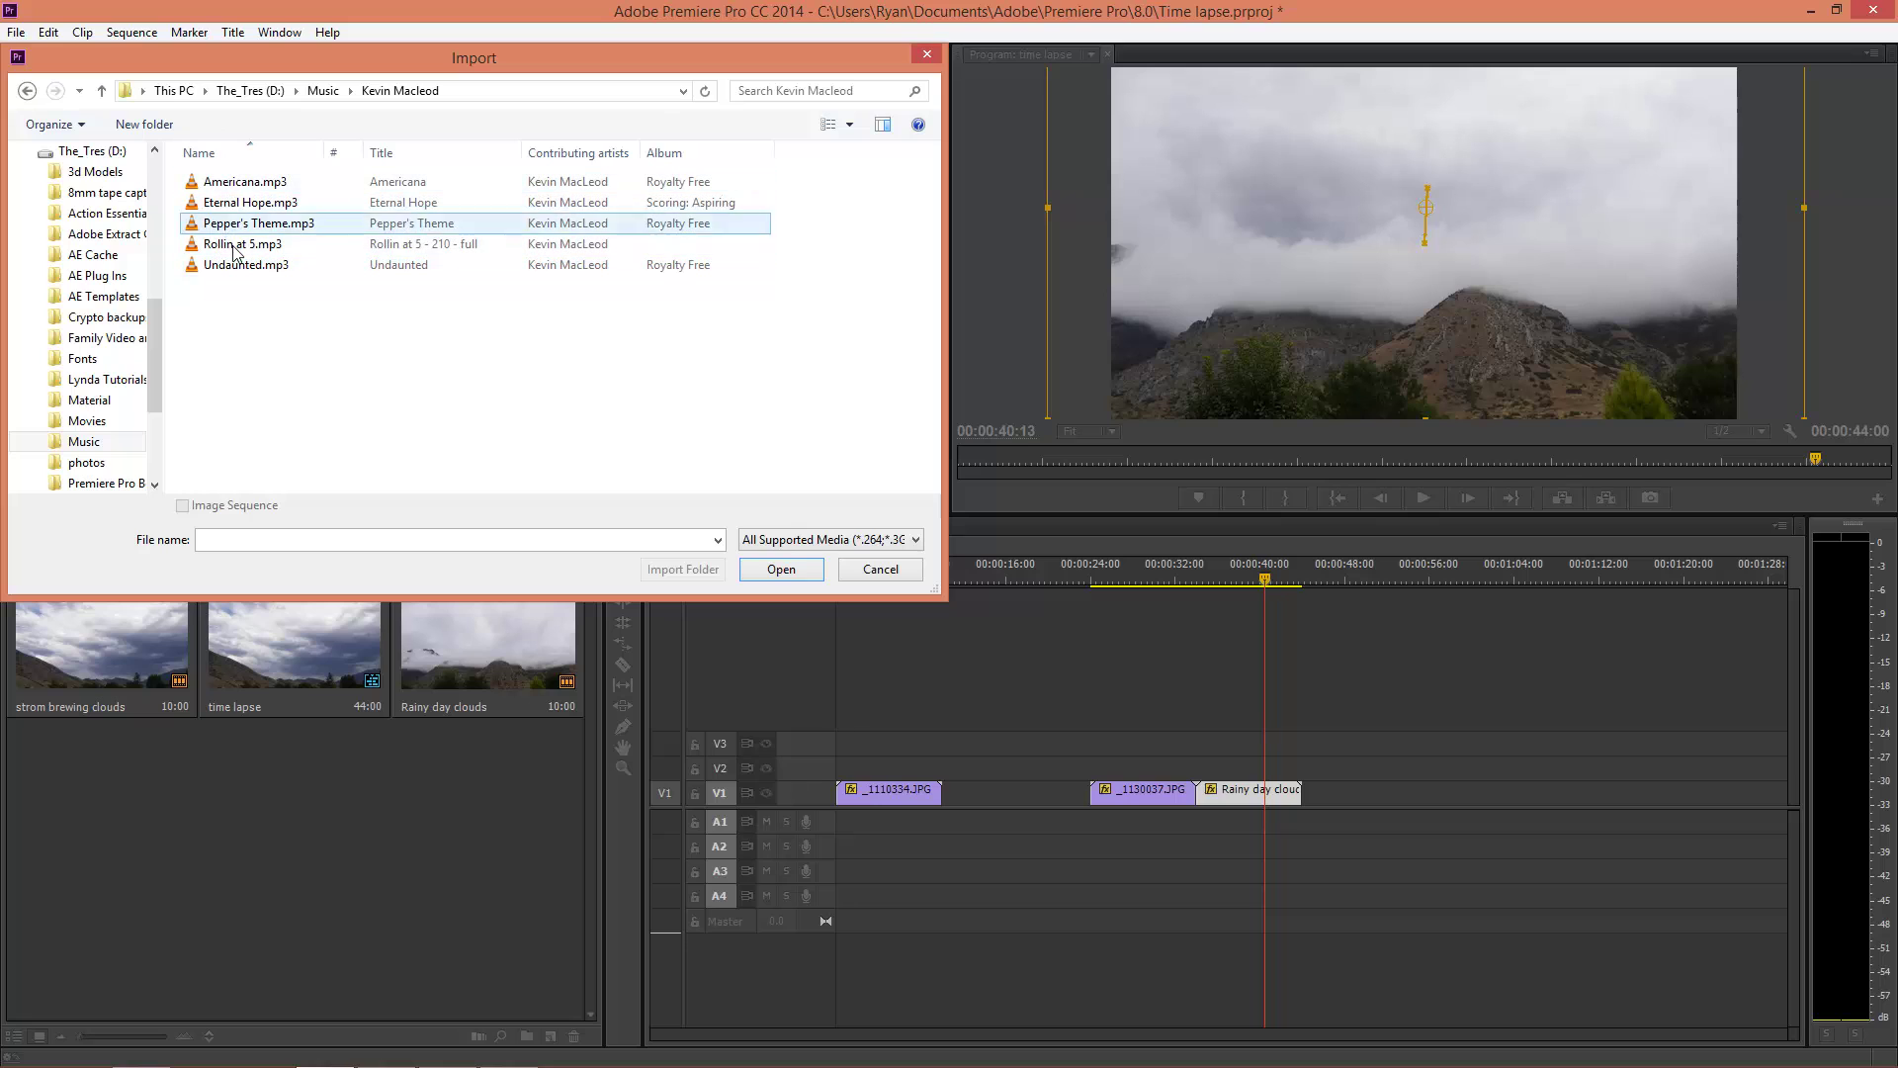
pyautogui.moveTo(233, 232); pyautogui.dragTo(337, 656)
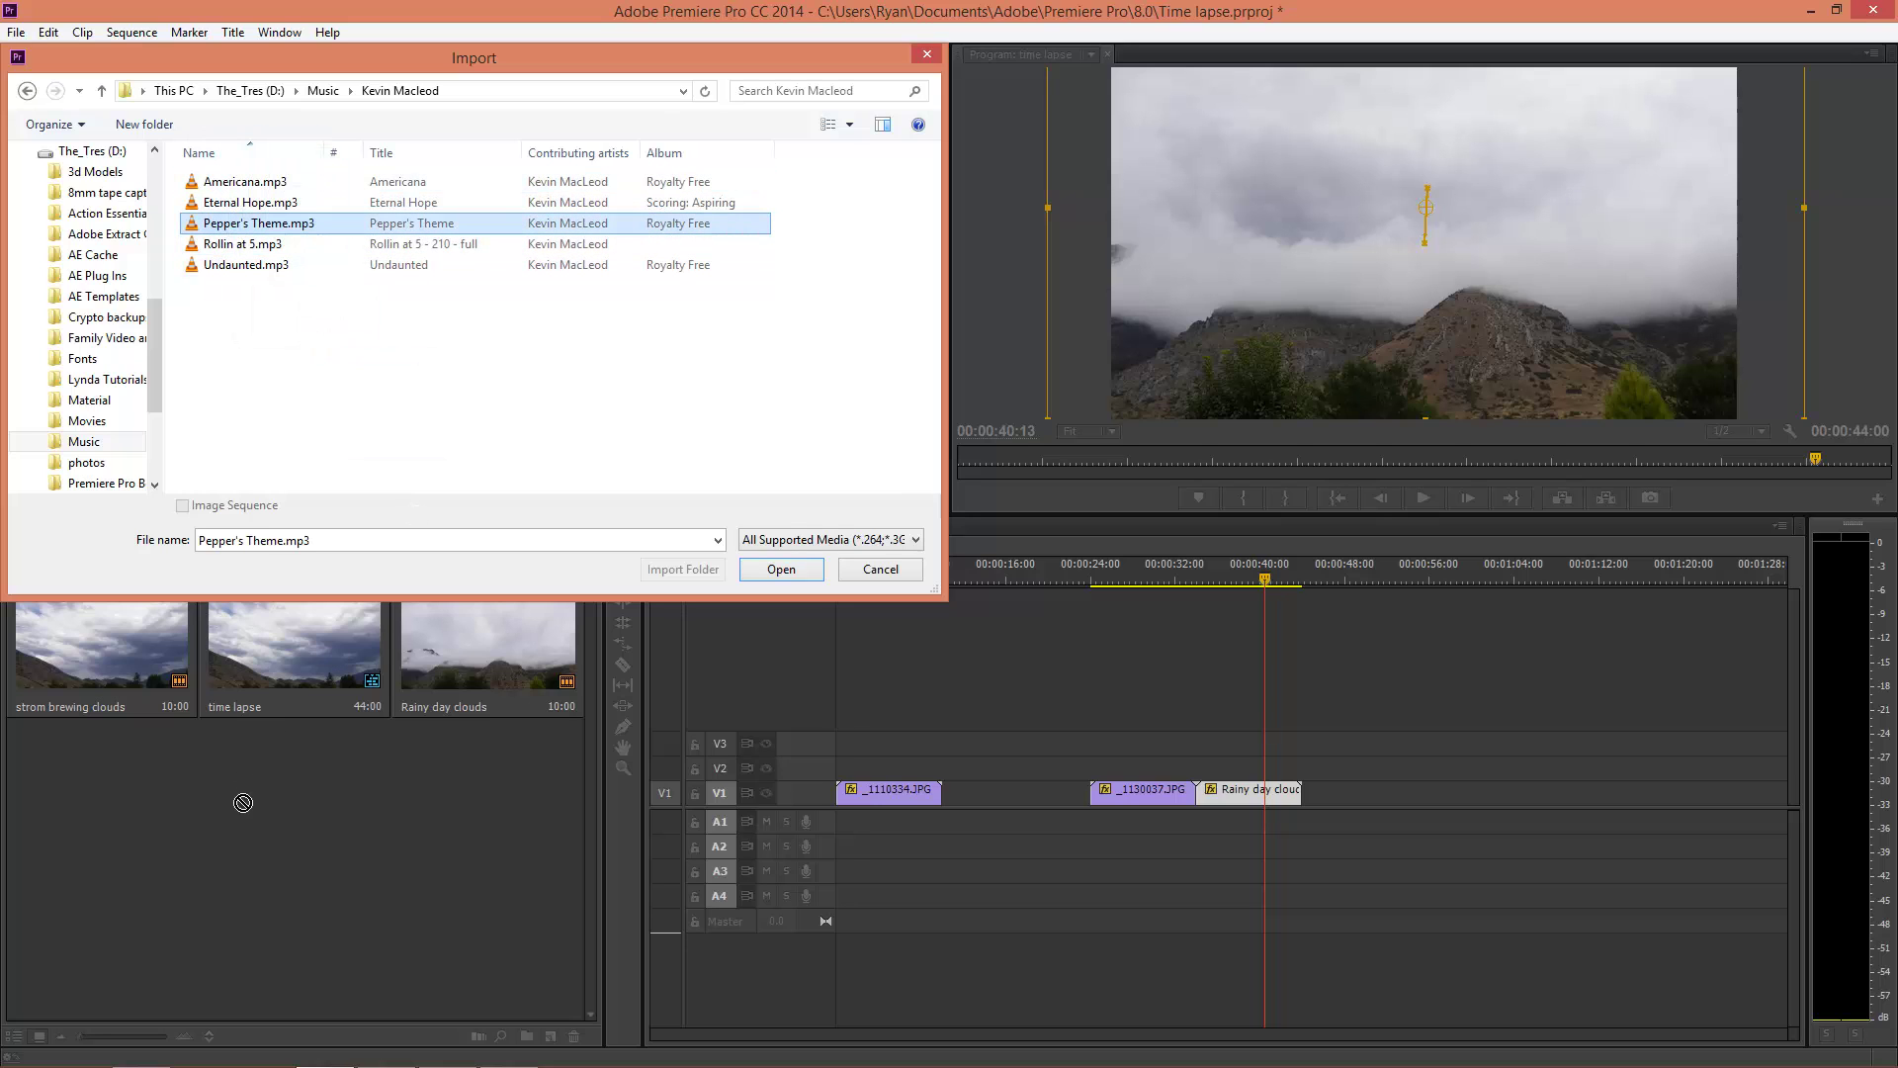
pyautogui.moveTo(315, 223); pyautogui.dragTo(314, 226)
pyautogui.moveTo(277, 322); pyautogui.dragTo(211, 184)
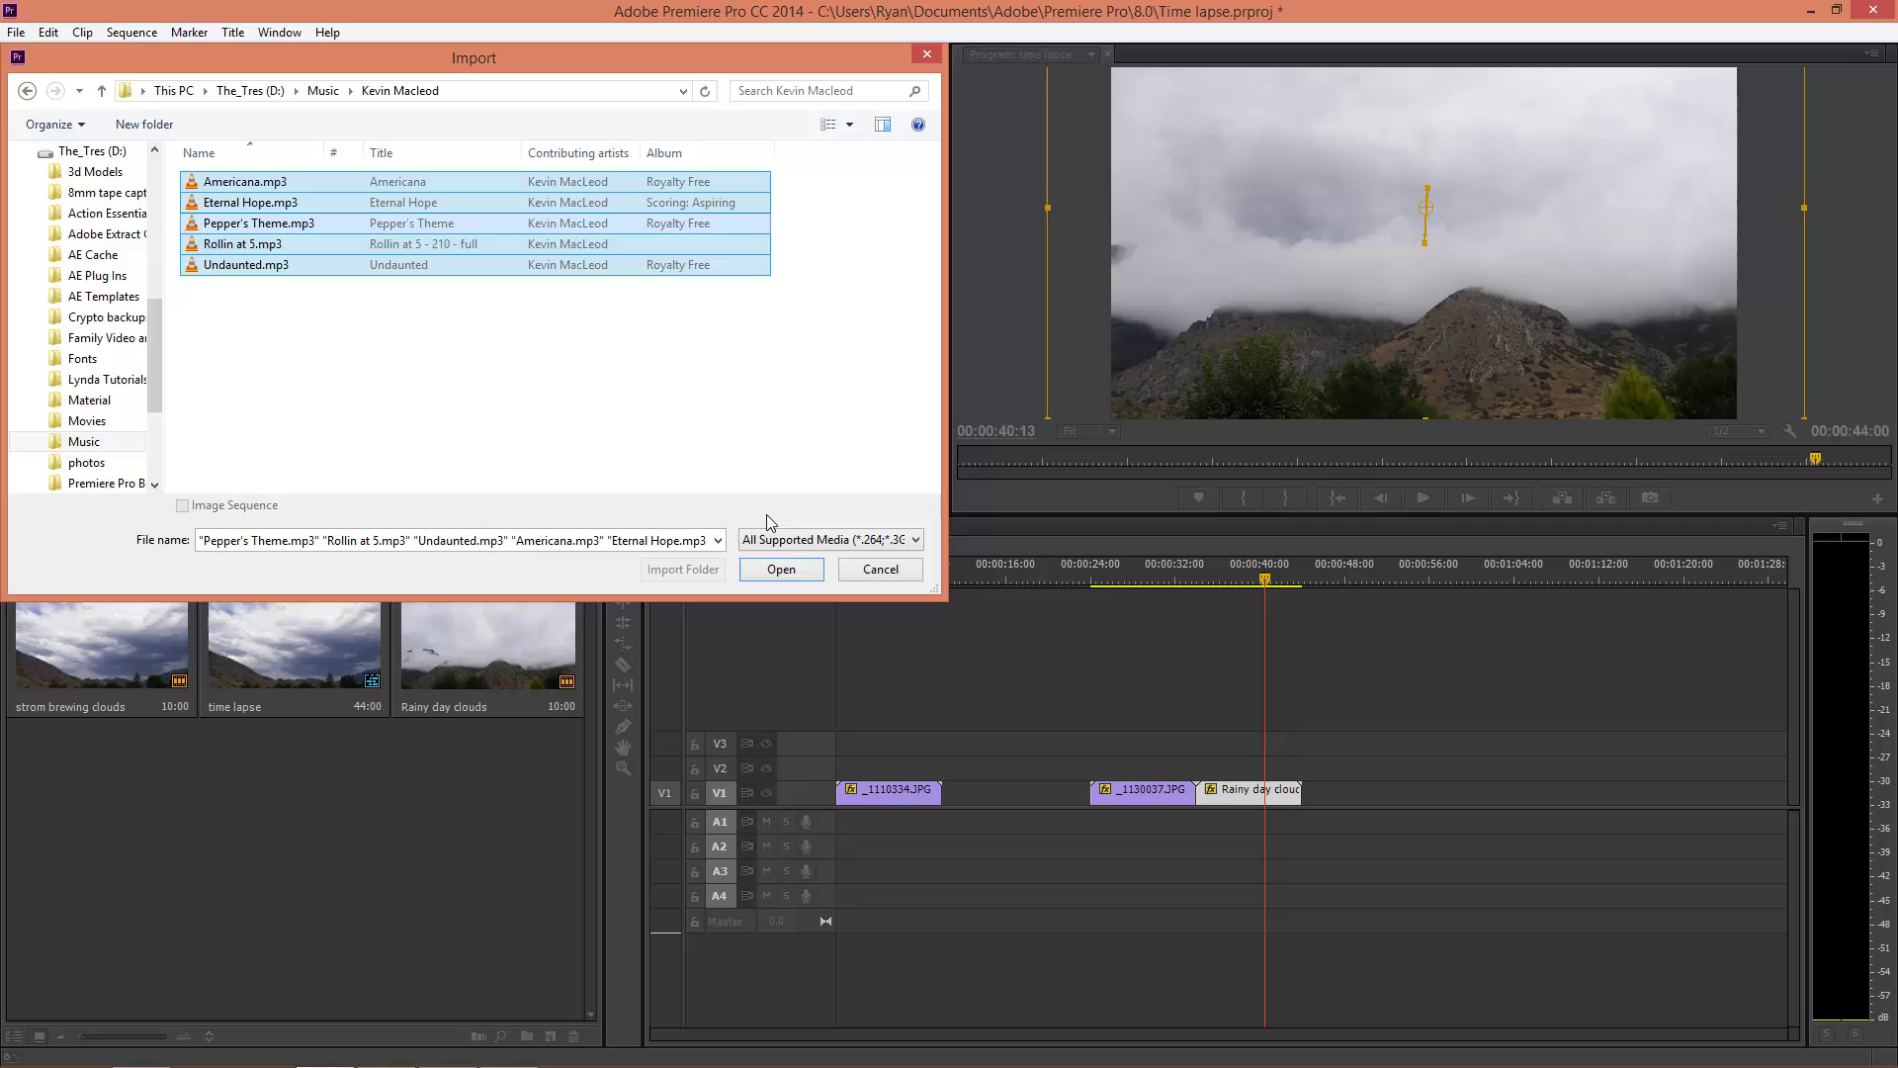
pyautogui.click(699, 541)
pyautogui.press('Return')
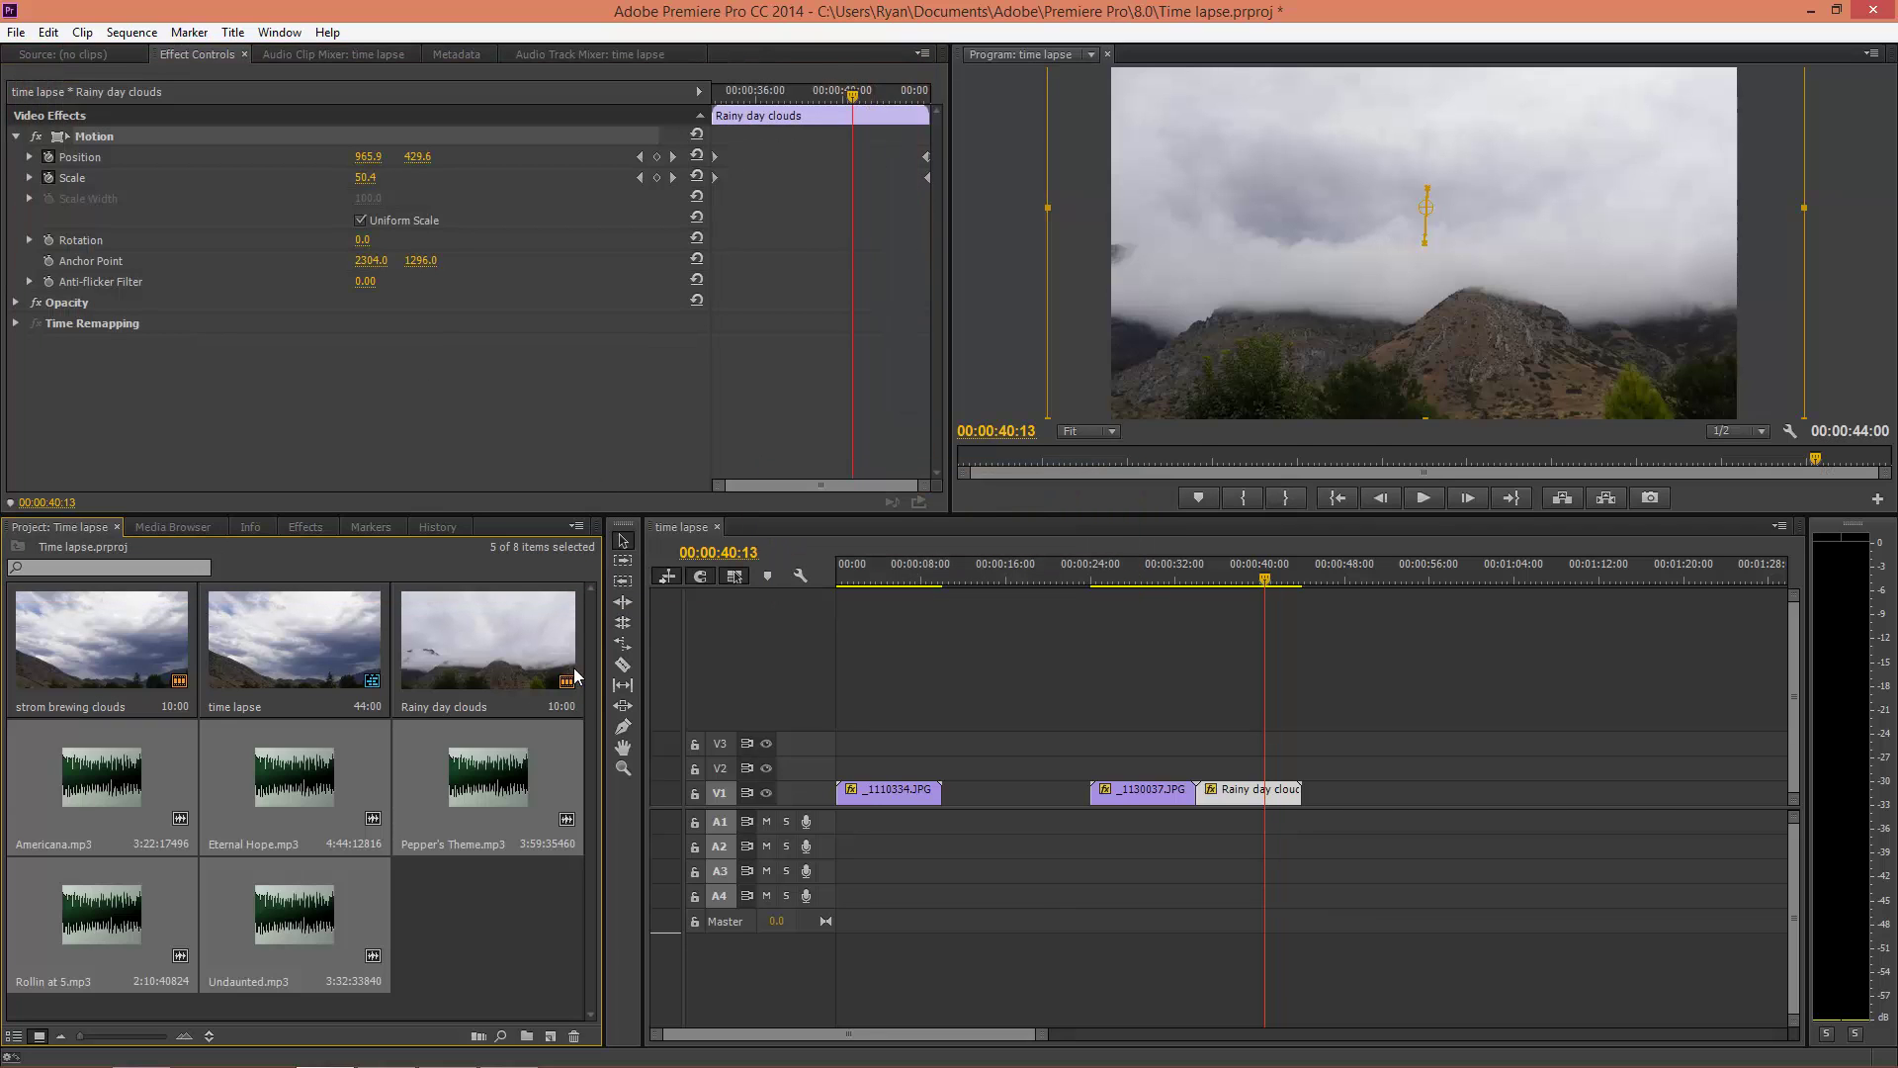
# Preview Americana, Eternal Hope and Pepper's Theme in the Source monitor
pyautogui.click(530, 915)
pyautogui.doubleClick(97, 779)
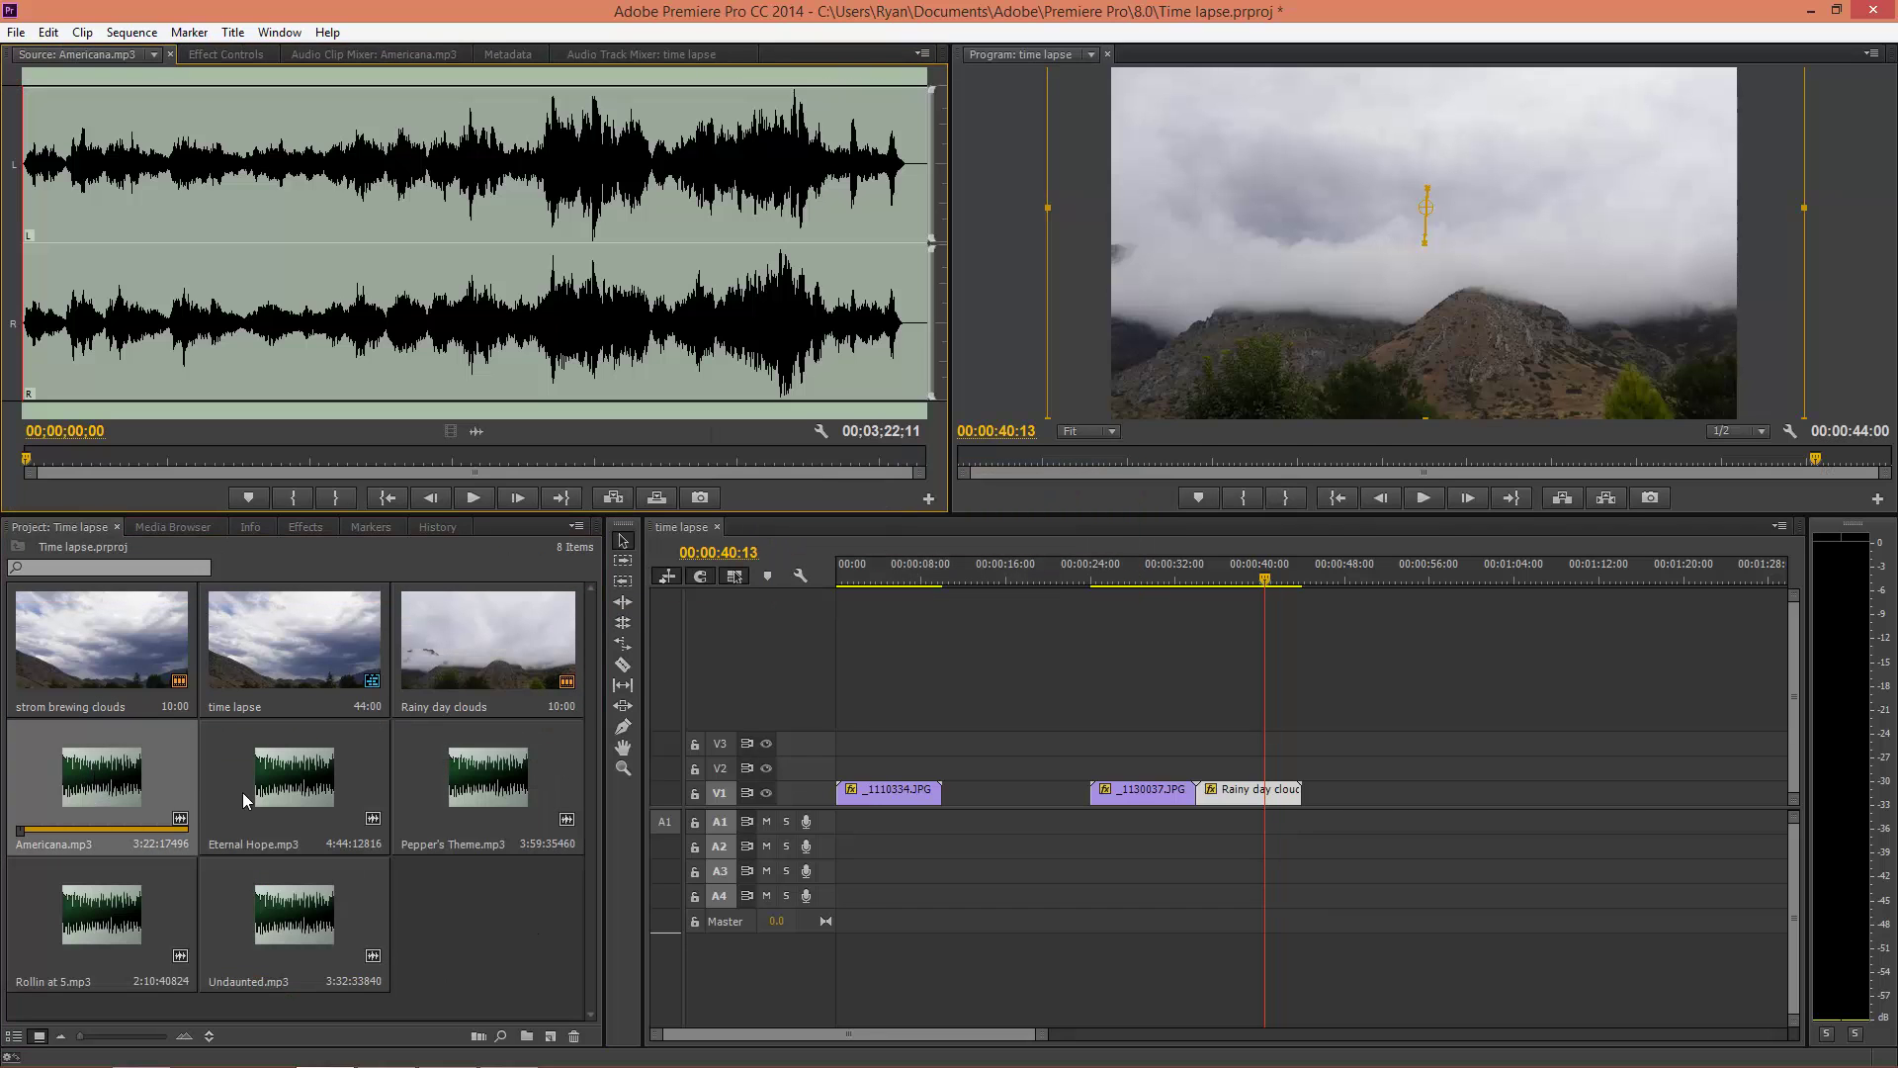
pyautogui.click(475, 498)
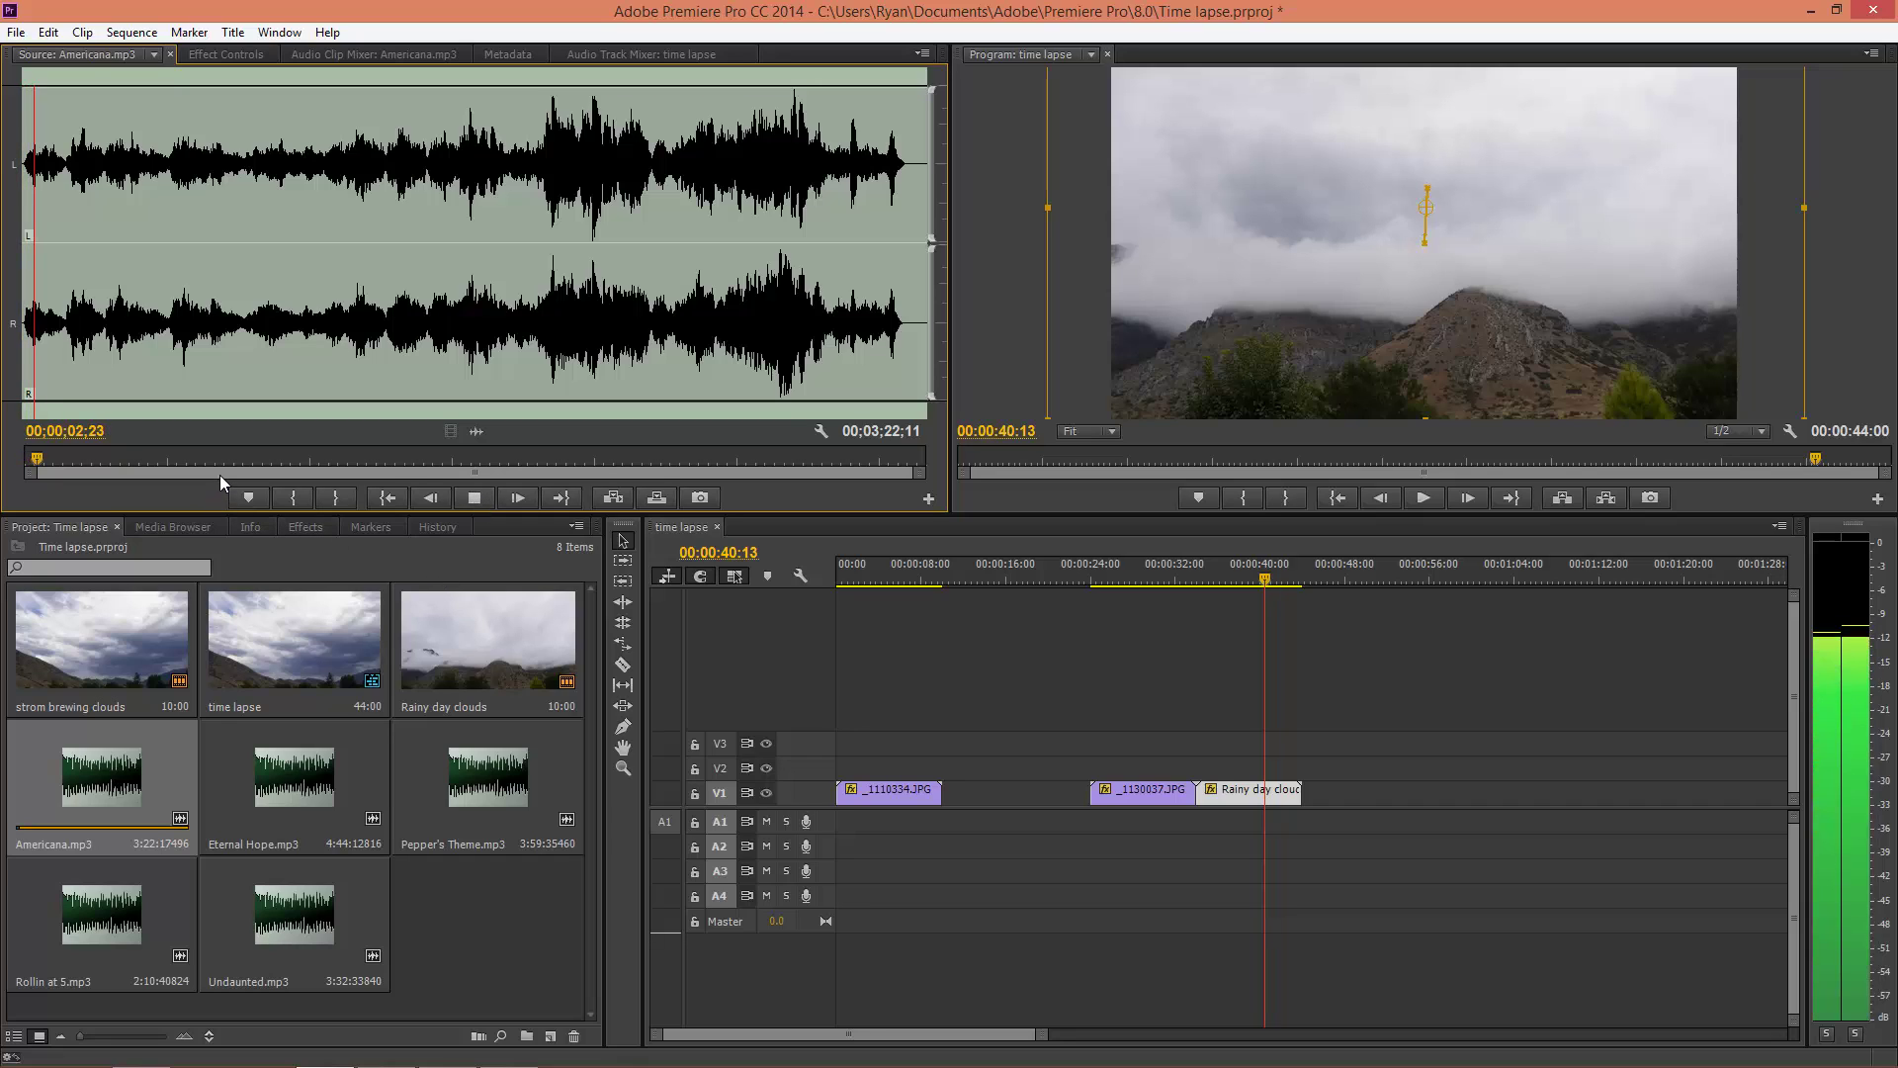
pyautogui.doubleClick(292, 754)
pyautogui.doubleClick(460, 741)
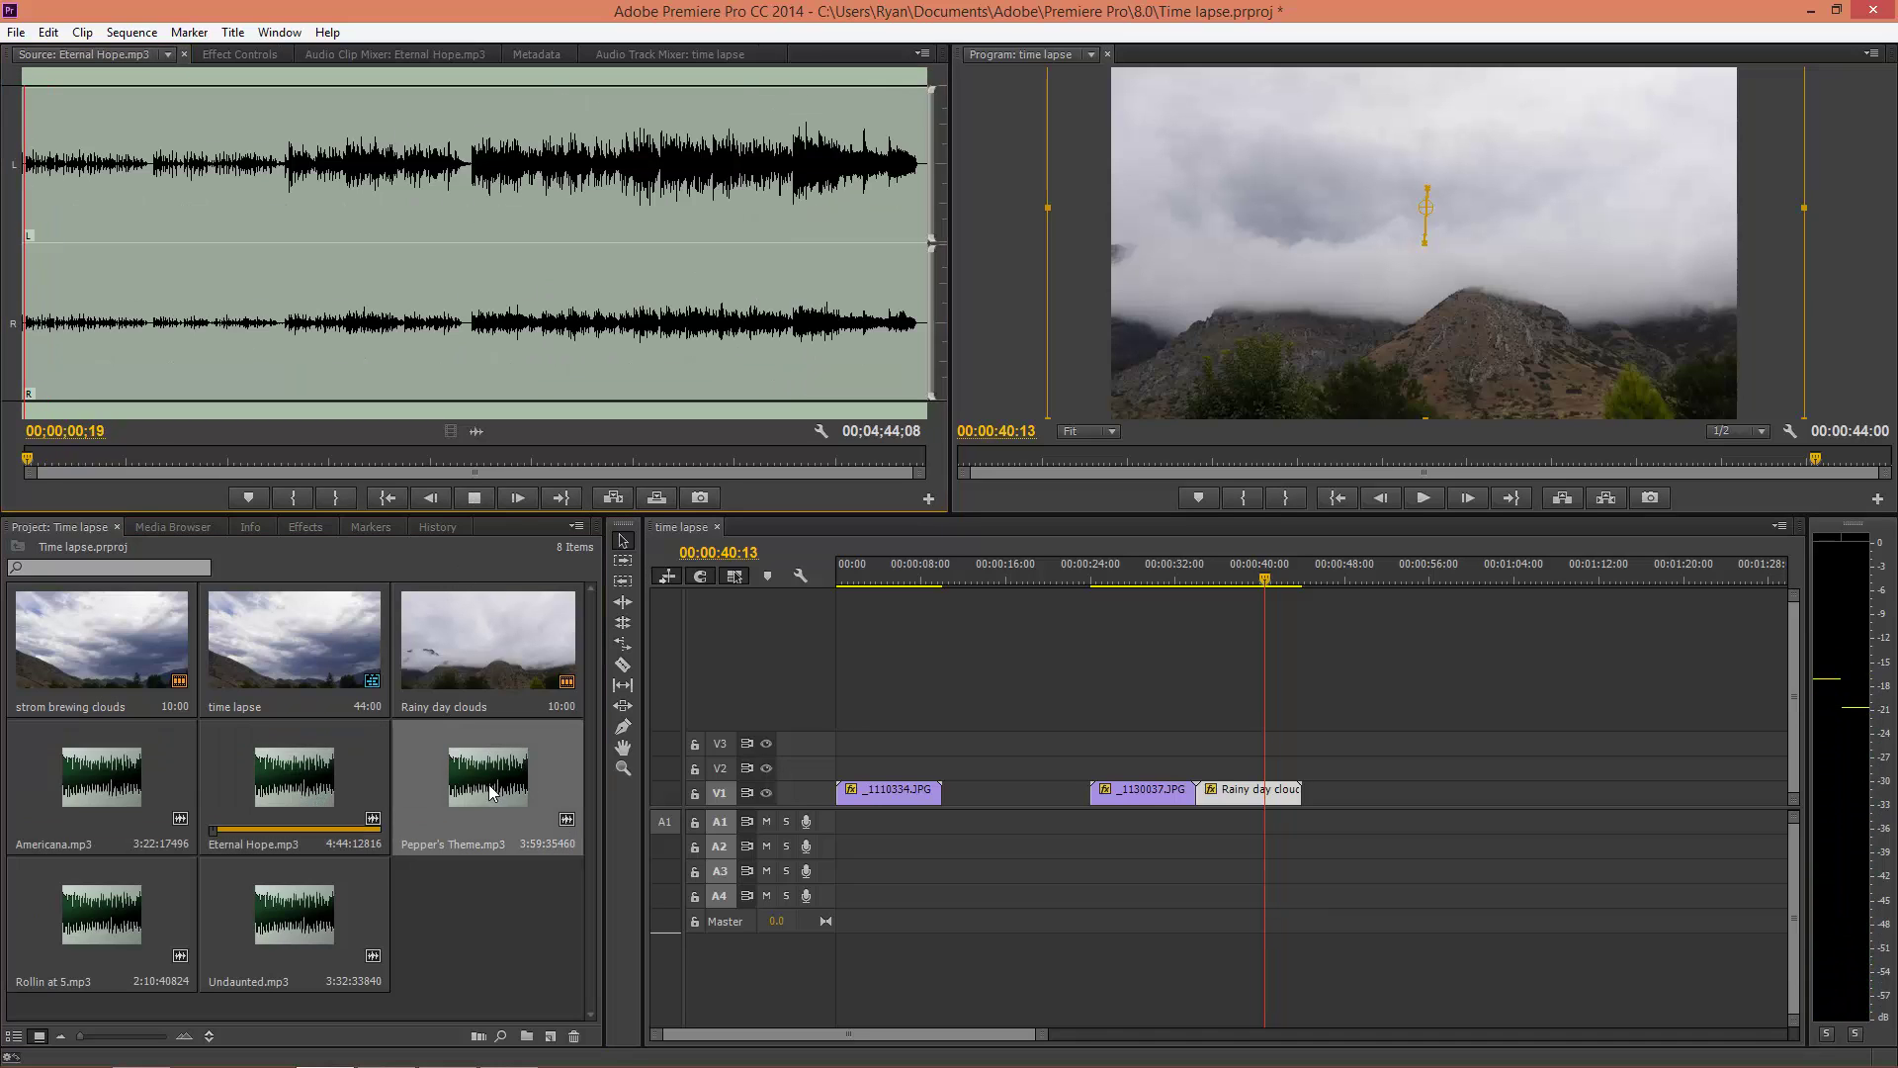
pyautogui.moveTo(138, 457); pyautogui.dragTo(196, 465)
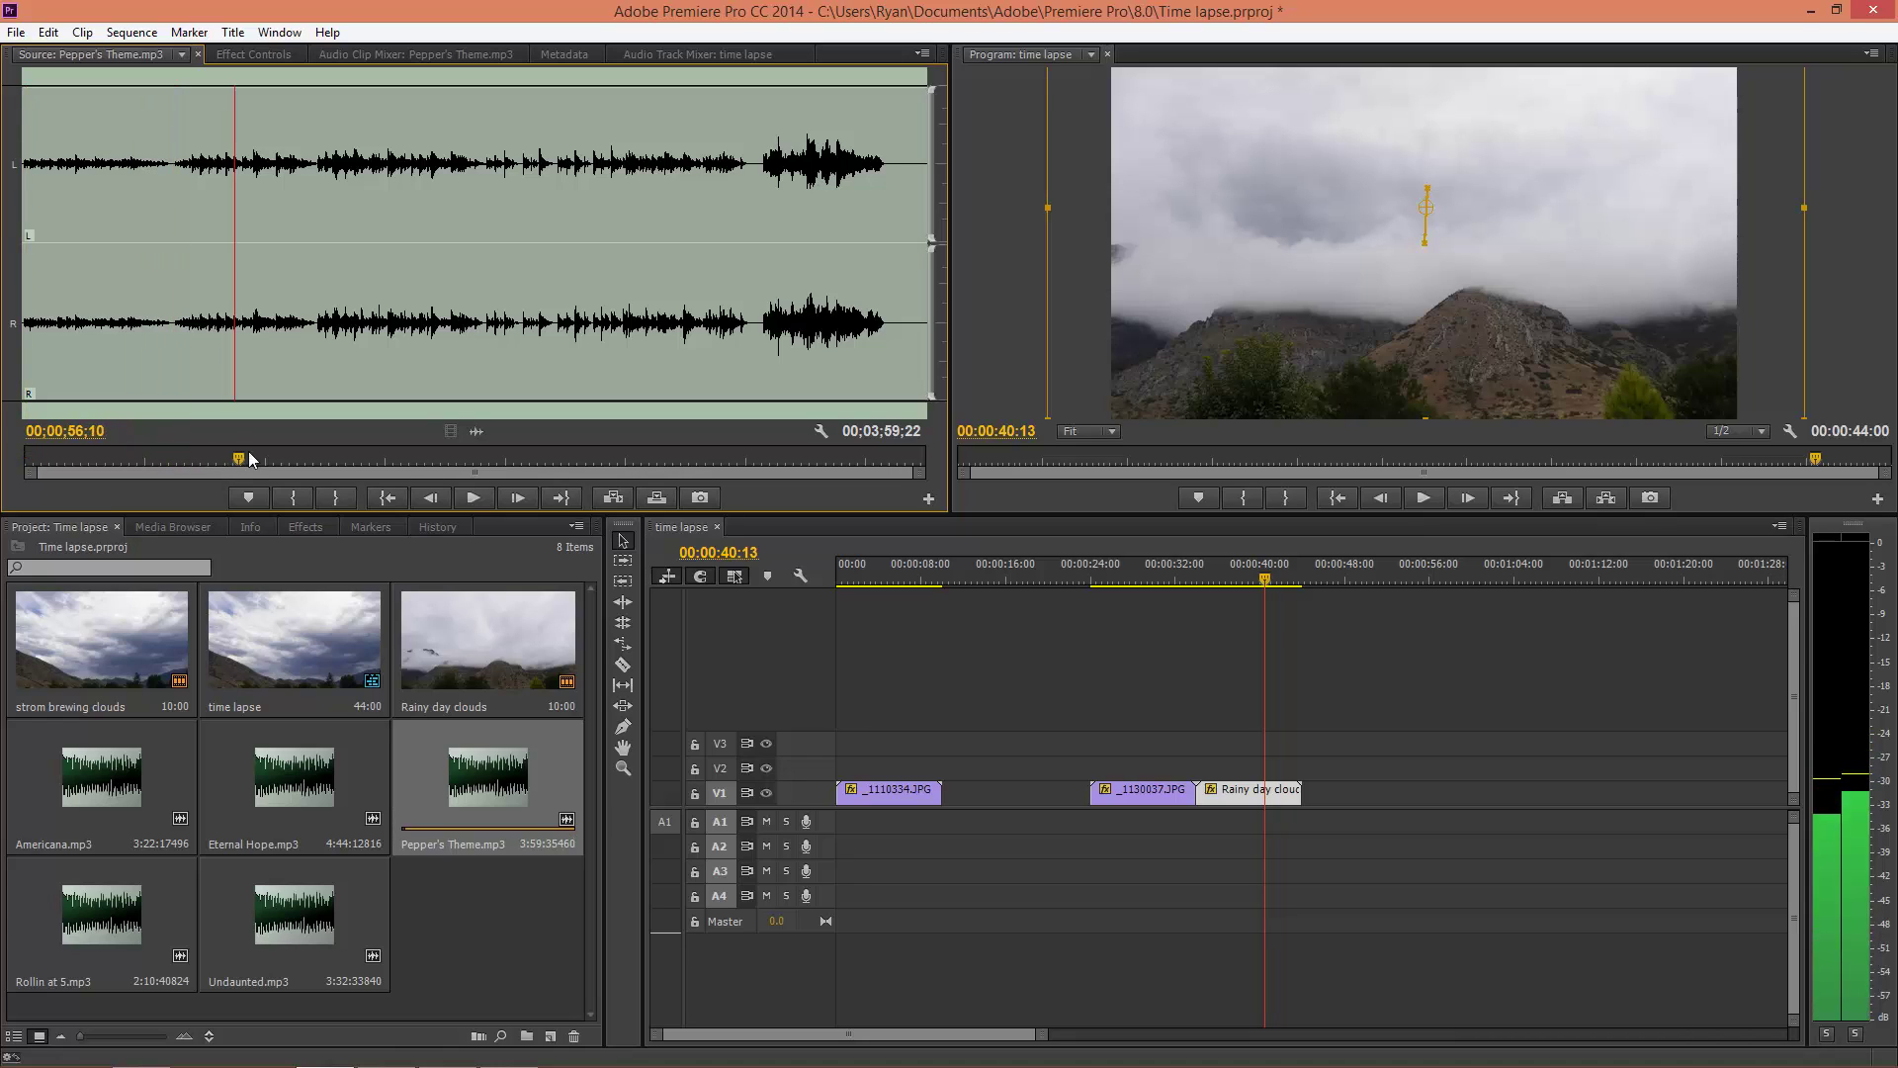
pyautogui.click(288, 460)
# Place Rollin at 5.mp3 on A1 at the sequence start and enlarge the track
pyautogui.click(102, 901)
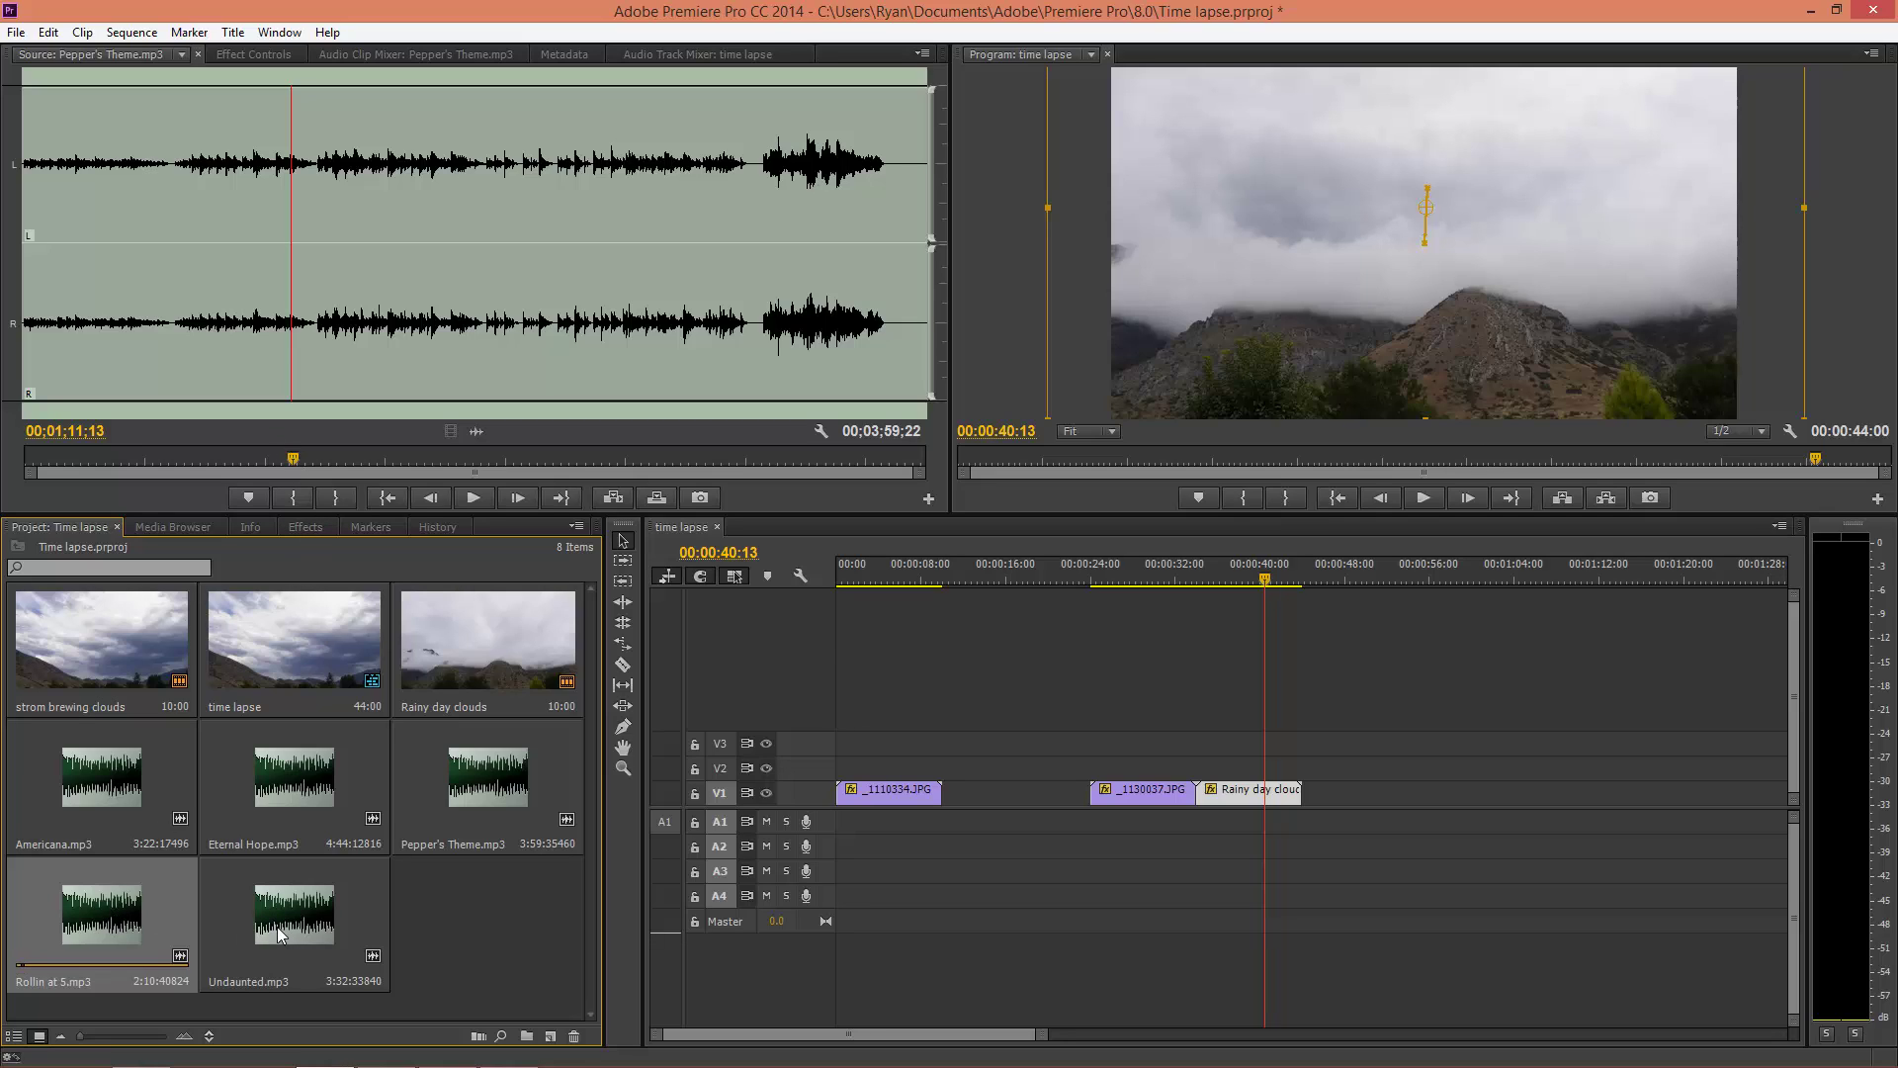
pyautogui.moveTo(85, 929); pyautogui.dragTo(840, 820)
pyautogui.doubleClick(708, 825)
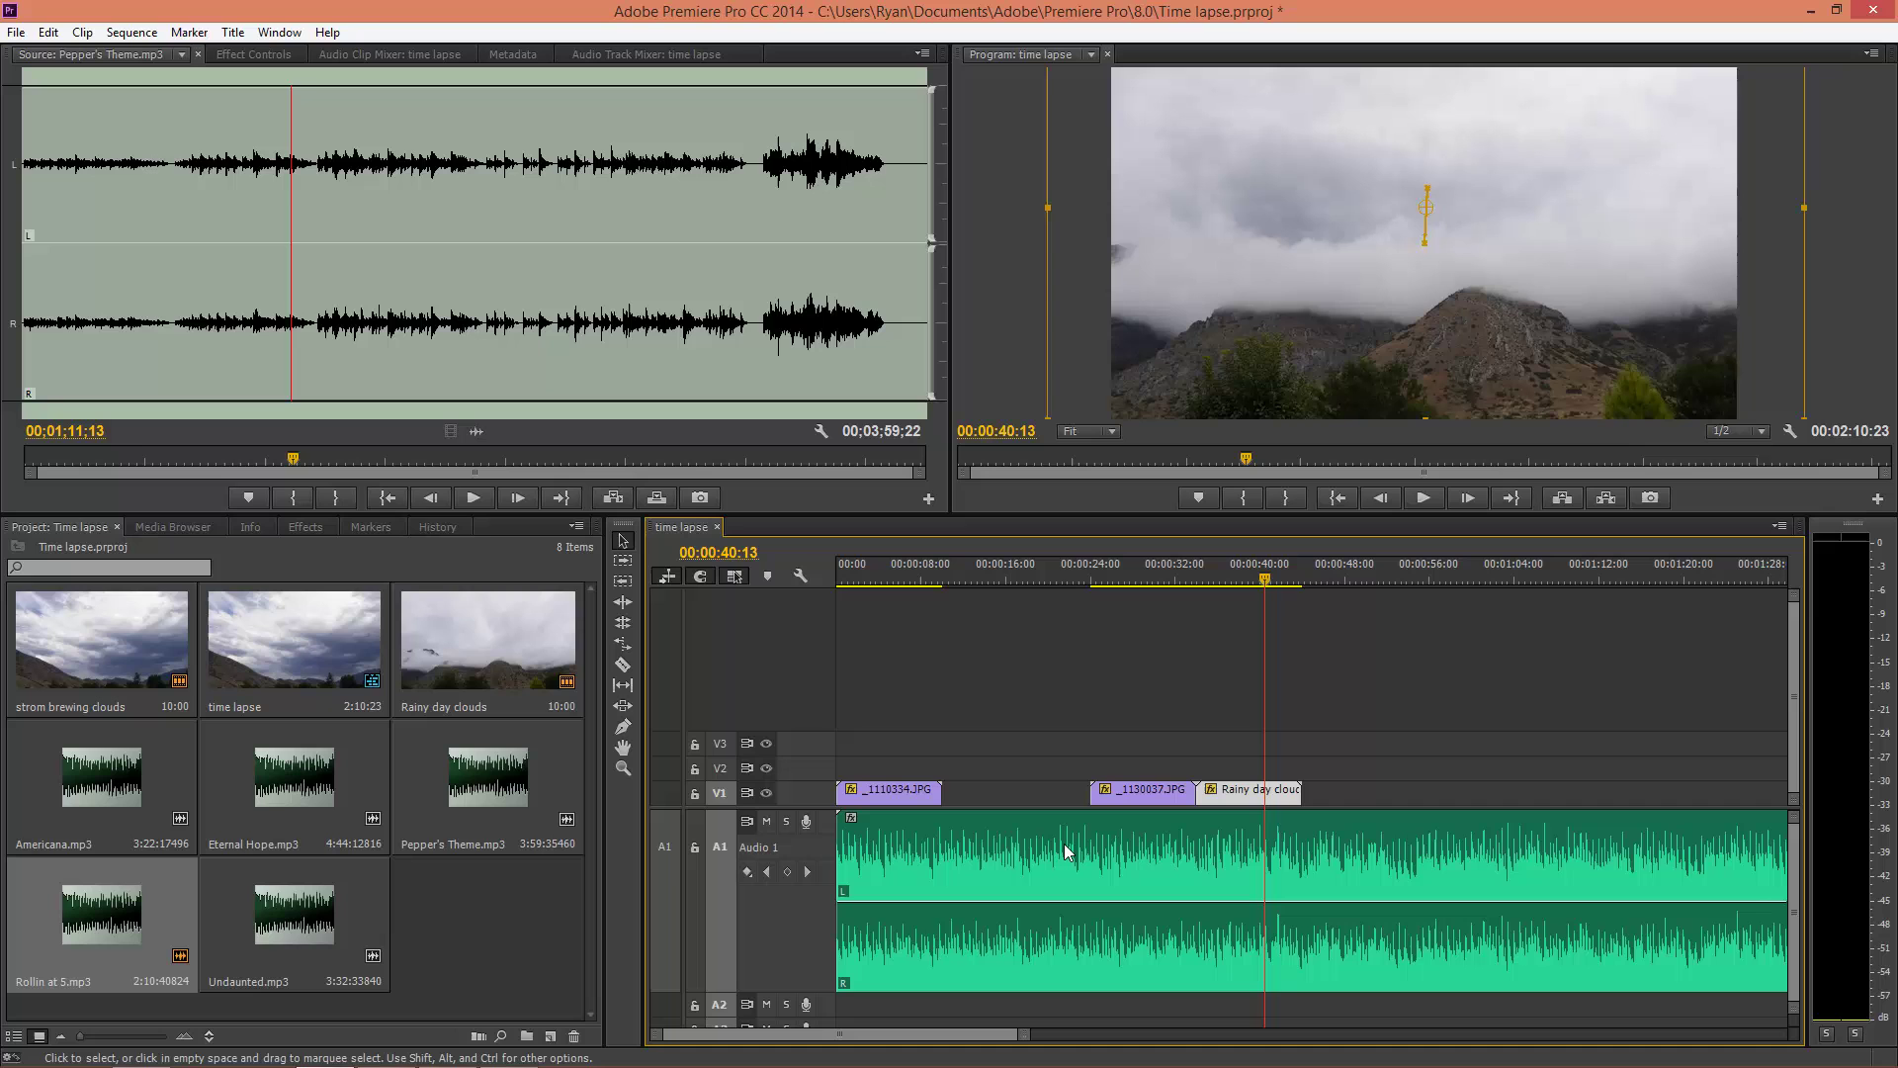
# Zoom into the timeline and play from about 23 seconds to find the beat
pyautogui.click(1109, 576)
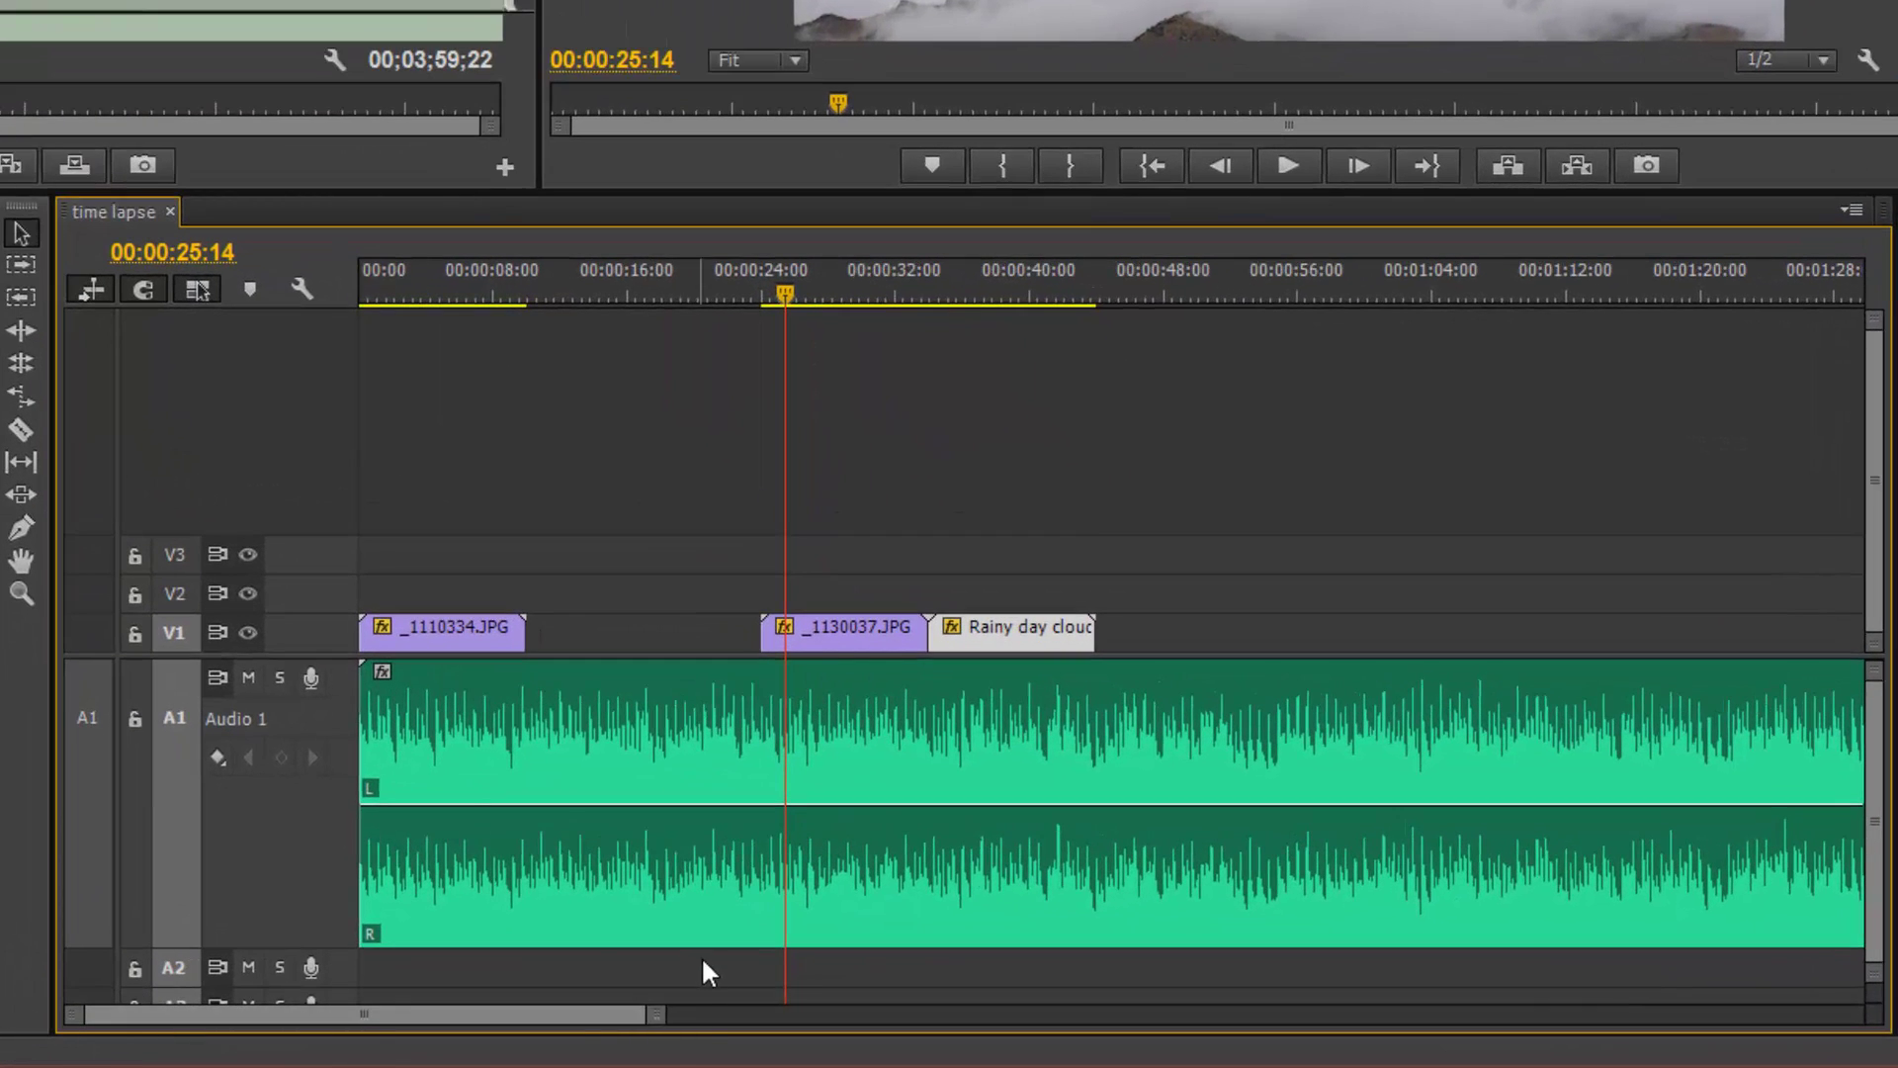
pyautogui.press('=')
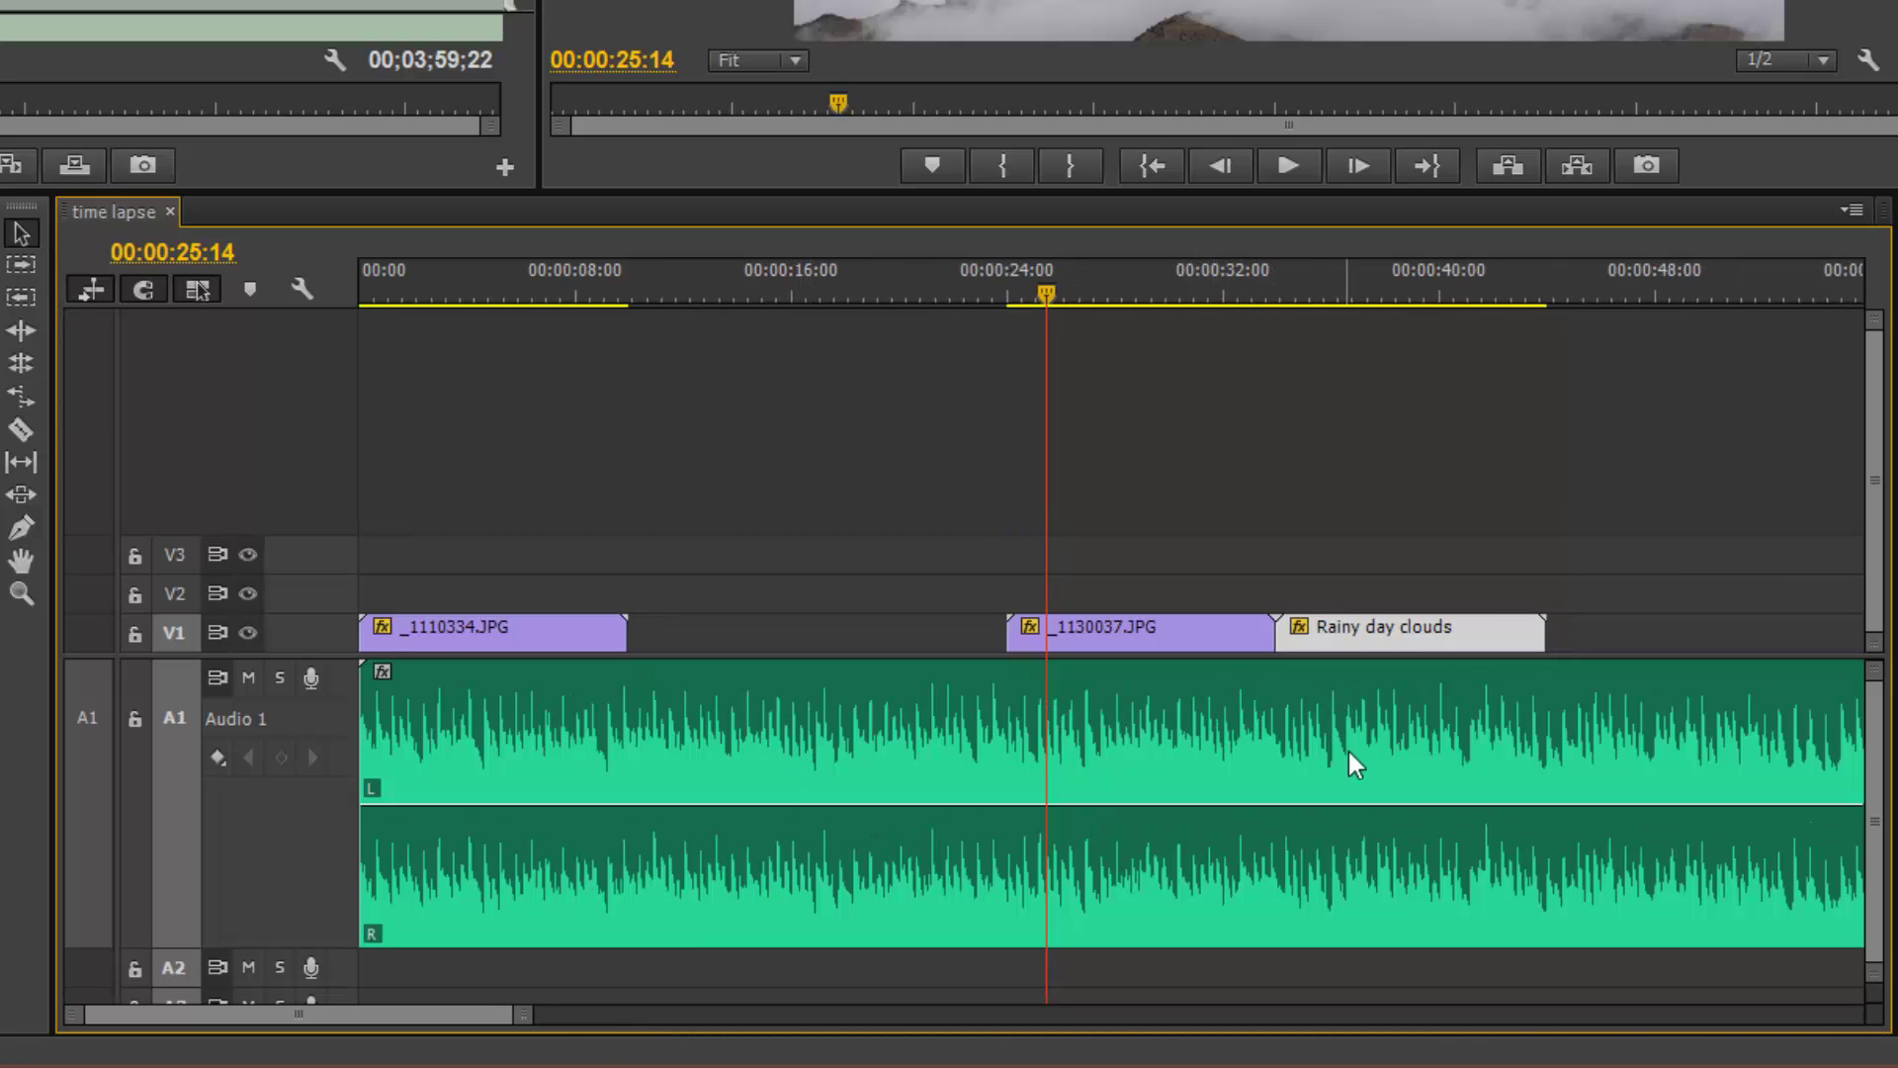
pyautogui.press('space')
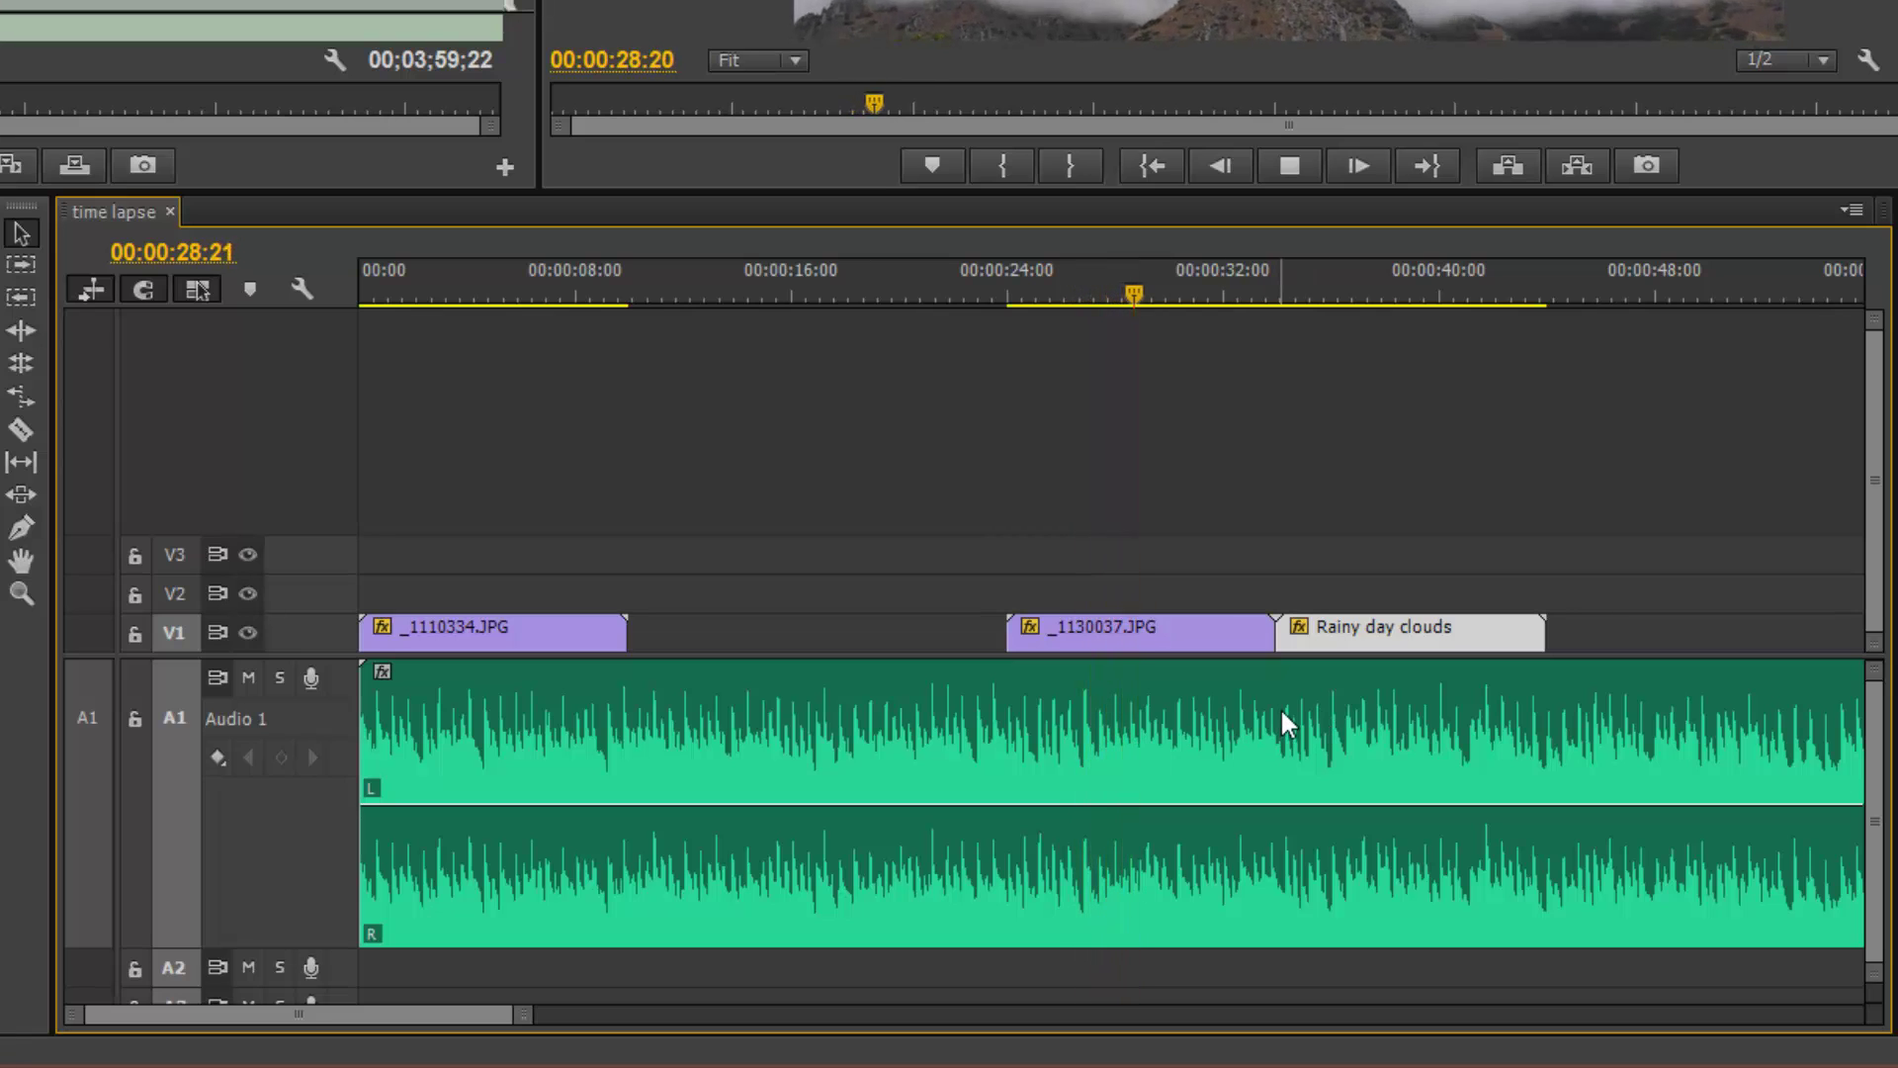
pyautogui.press('space')
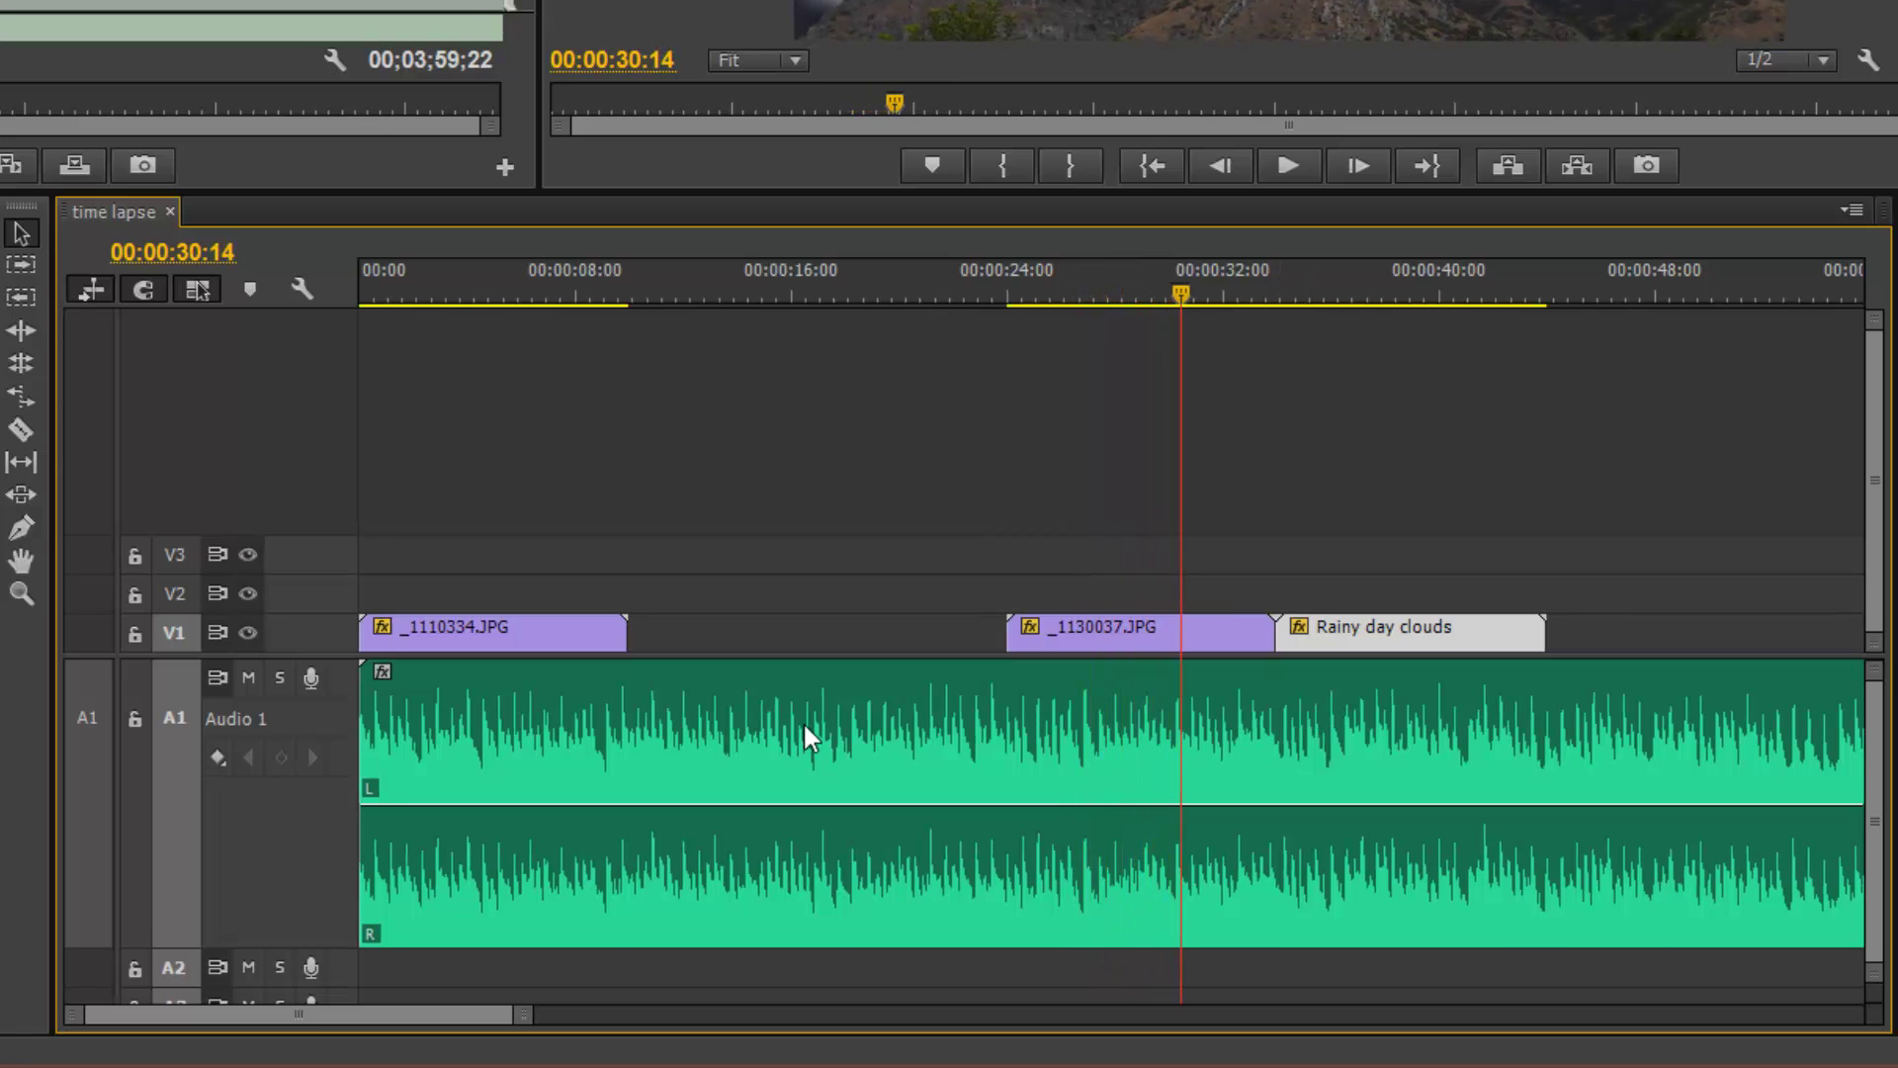
pyautogui.moveTo(524, 1013); pyautogui.dragTo(415, 1016)
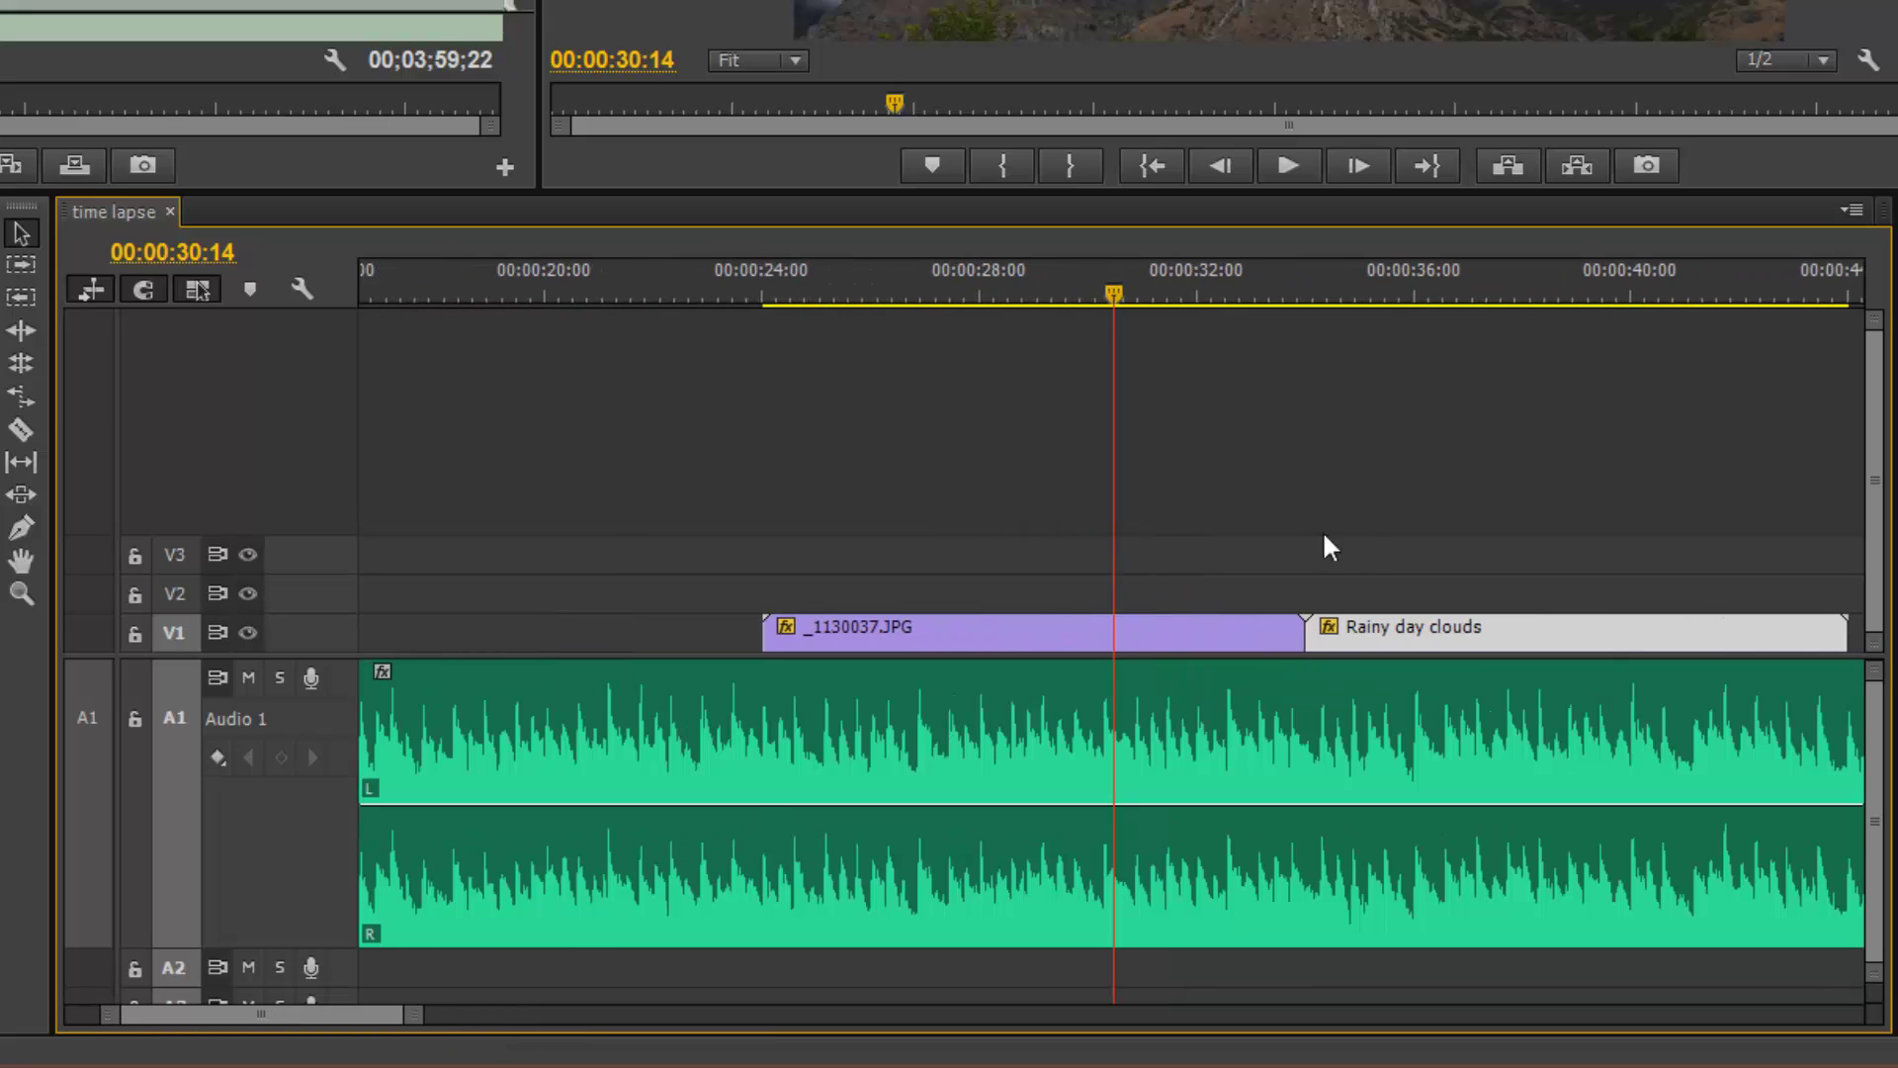
pyautogui.moveTo(826, 729); pyautogui.dragTo(771, 721)
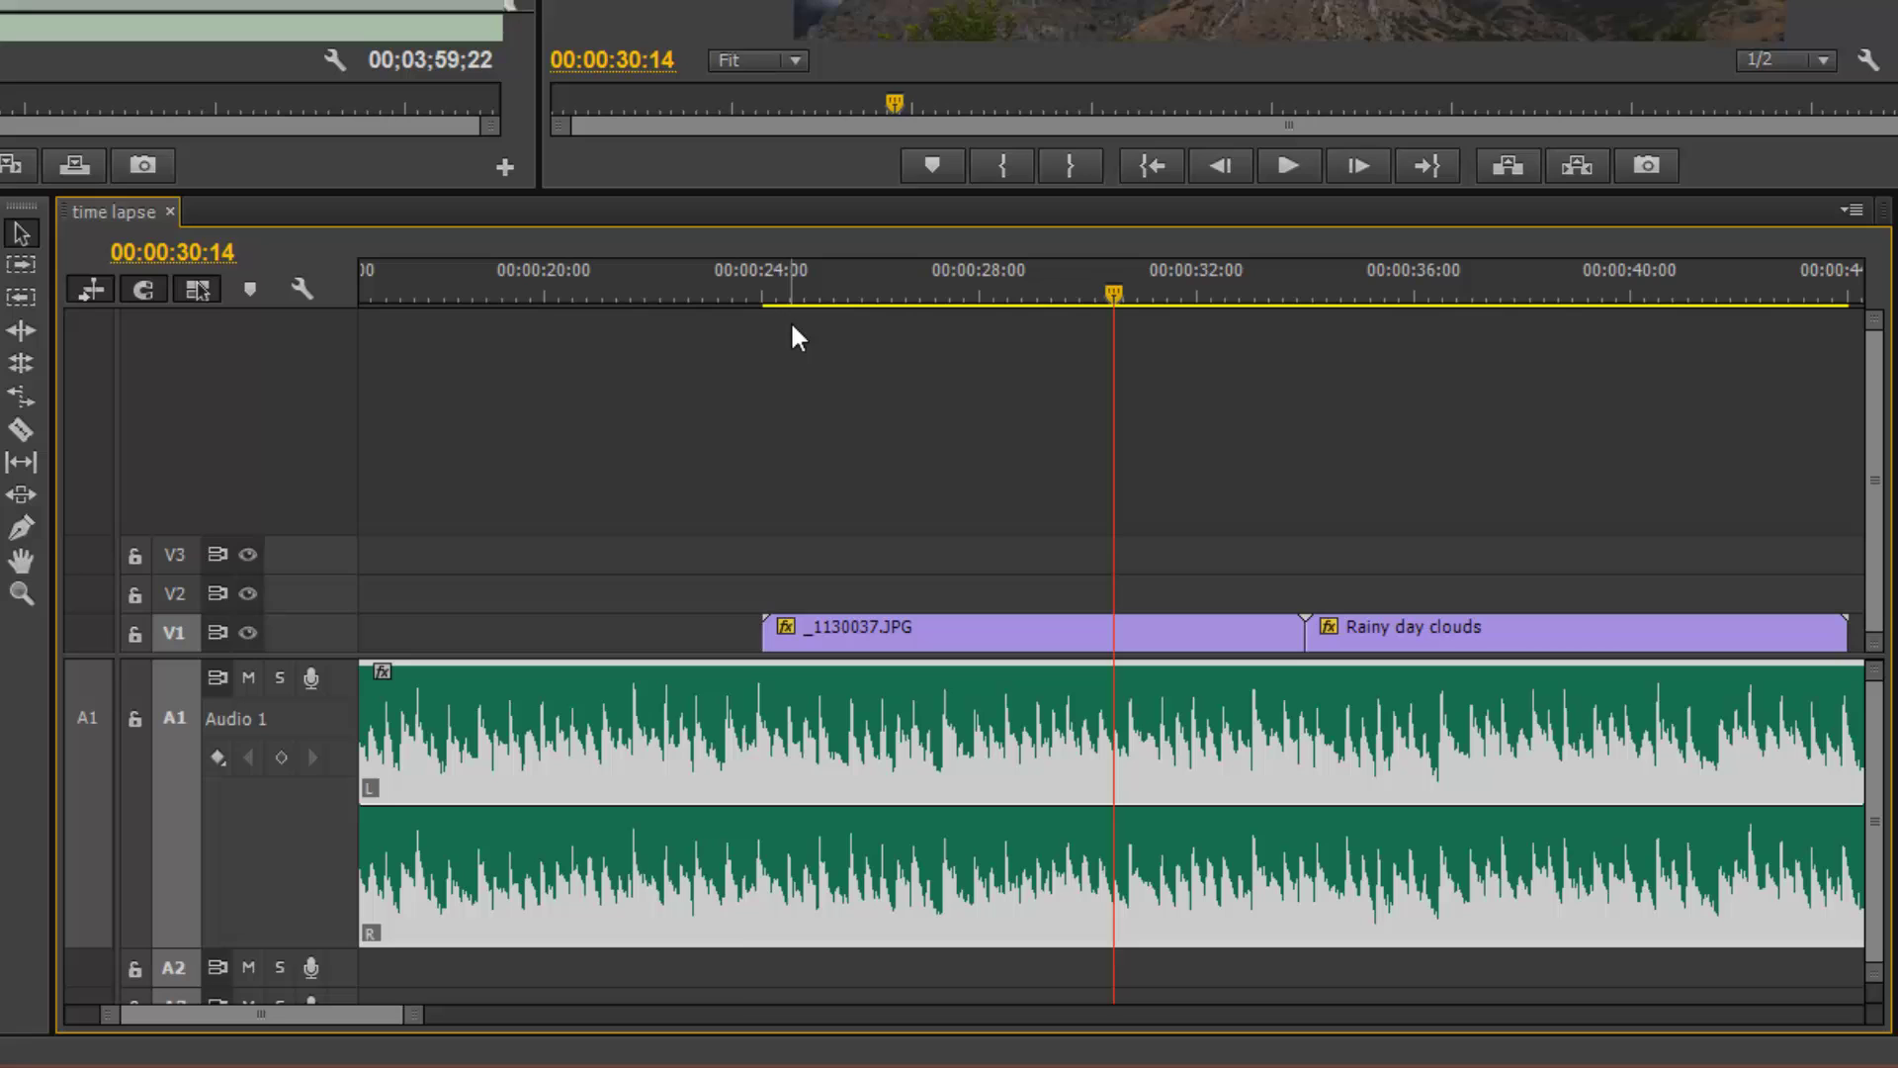
pyautogui.click(745, 273)
pyautogui.press('space')
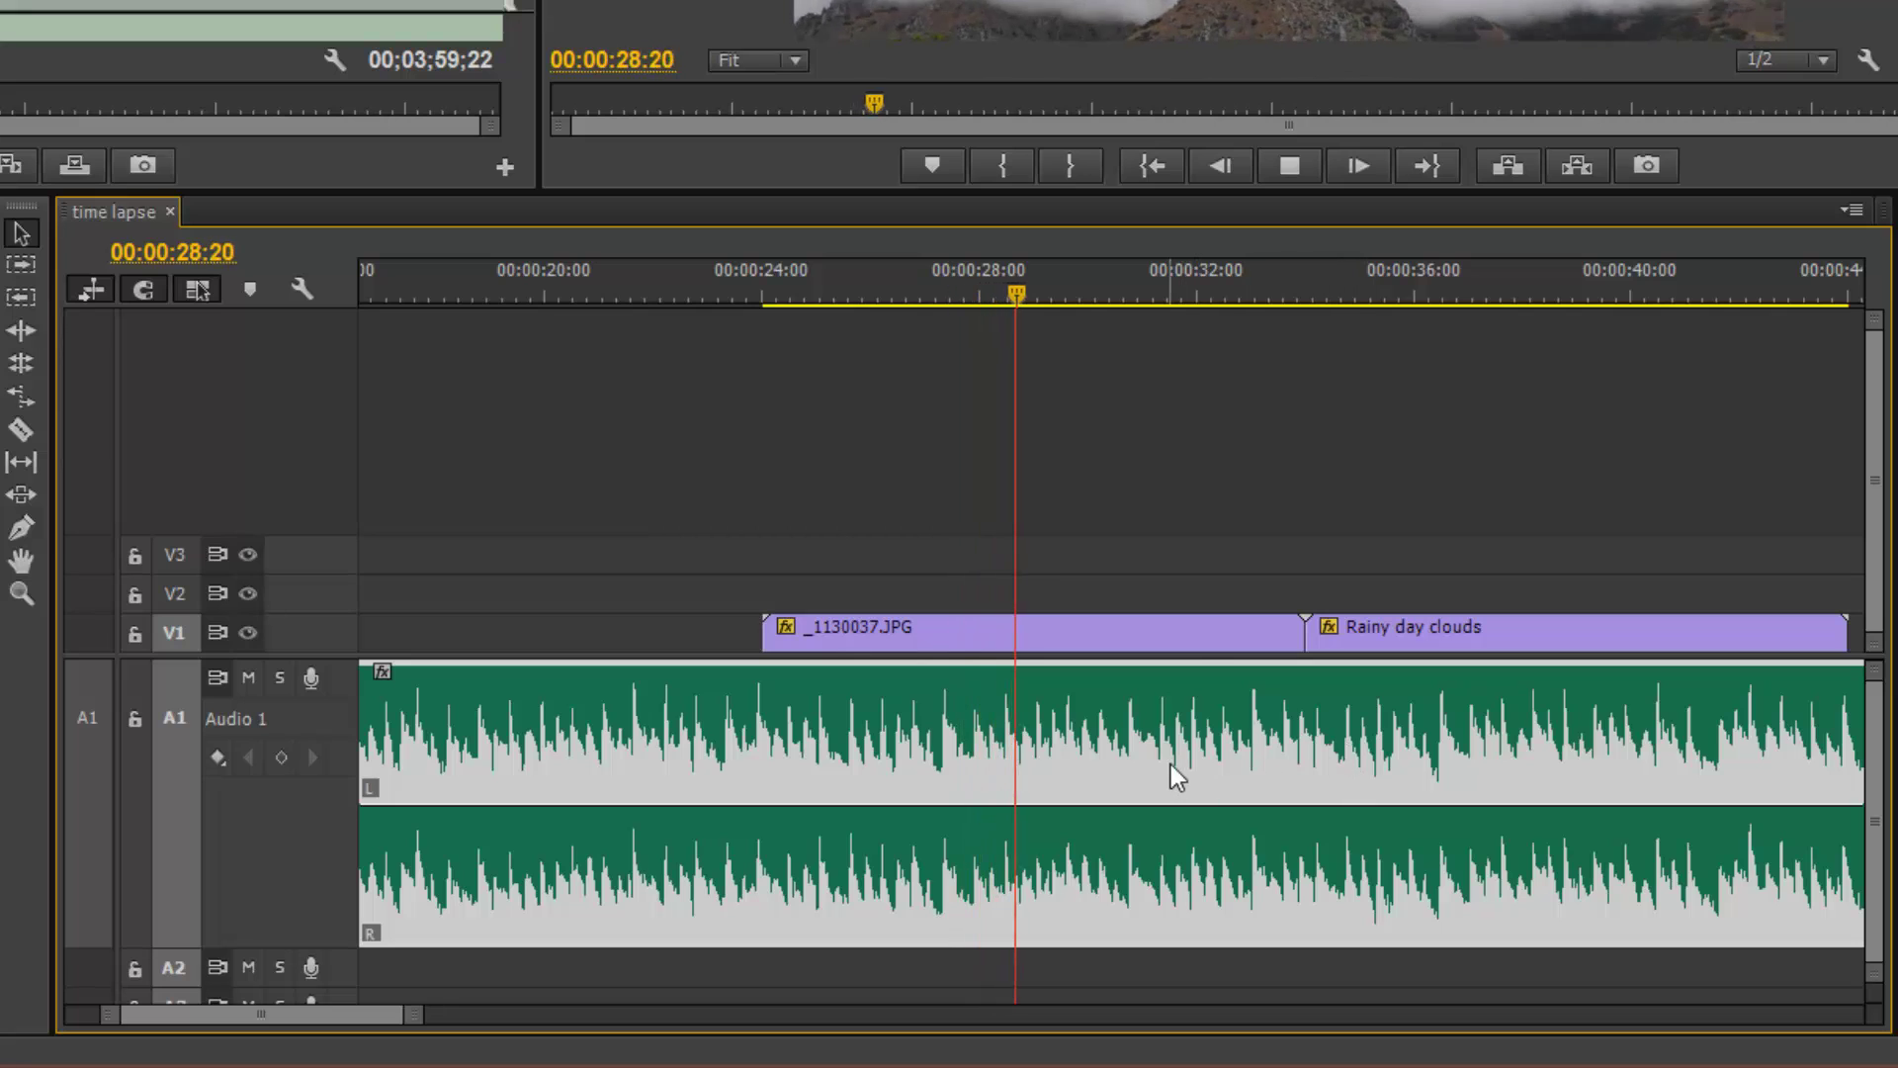
# Trim _1130037.JPG by 16 frames to 9:14 so Rainy day clouds starts on the beat
pyautogui.click(1190, 627)
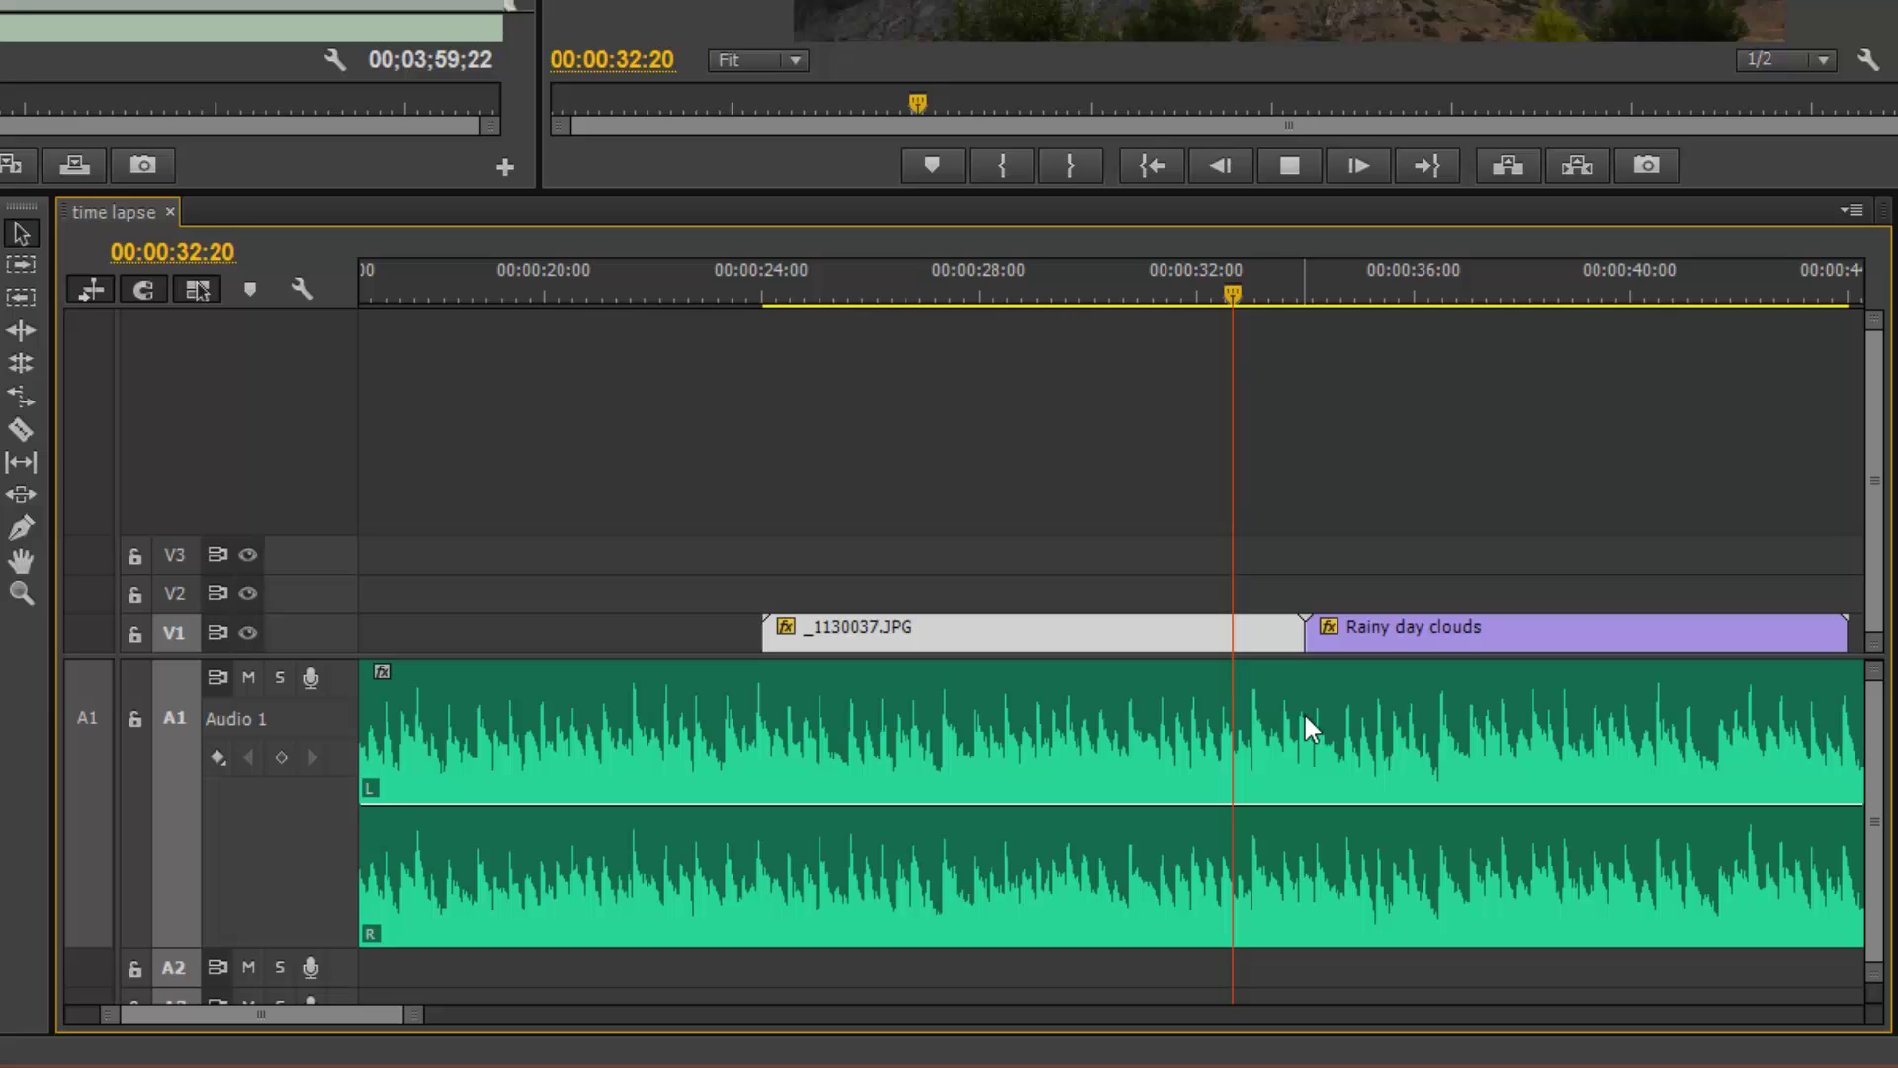
pyautogui.press('space')
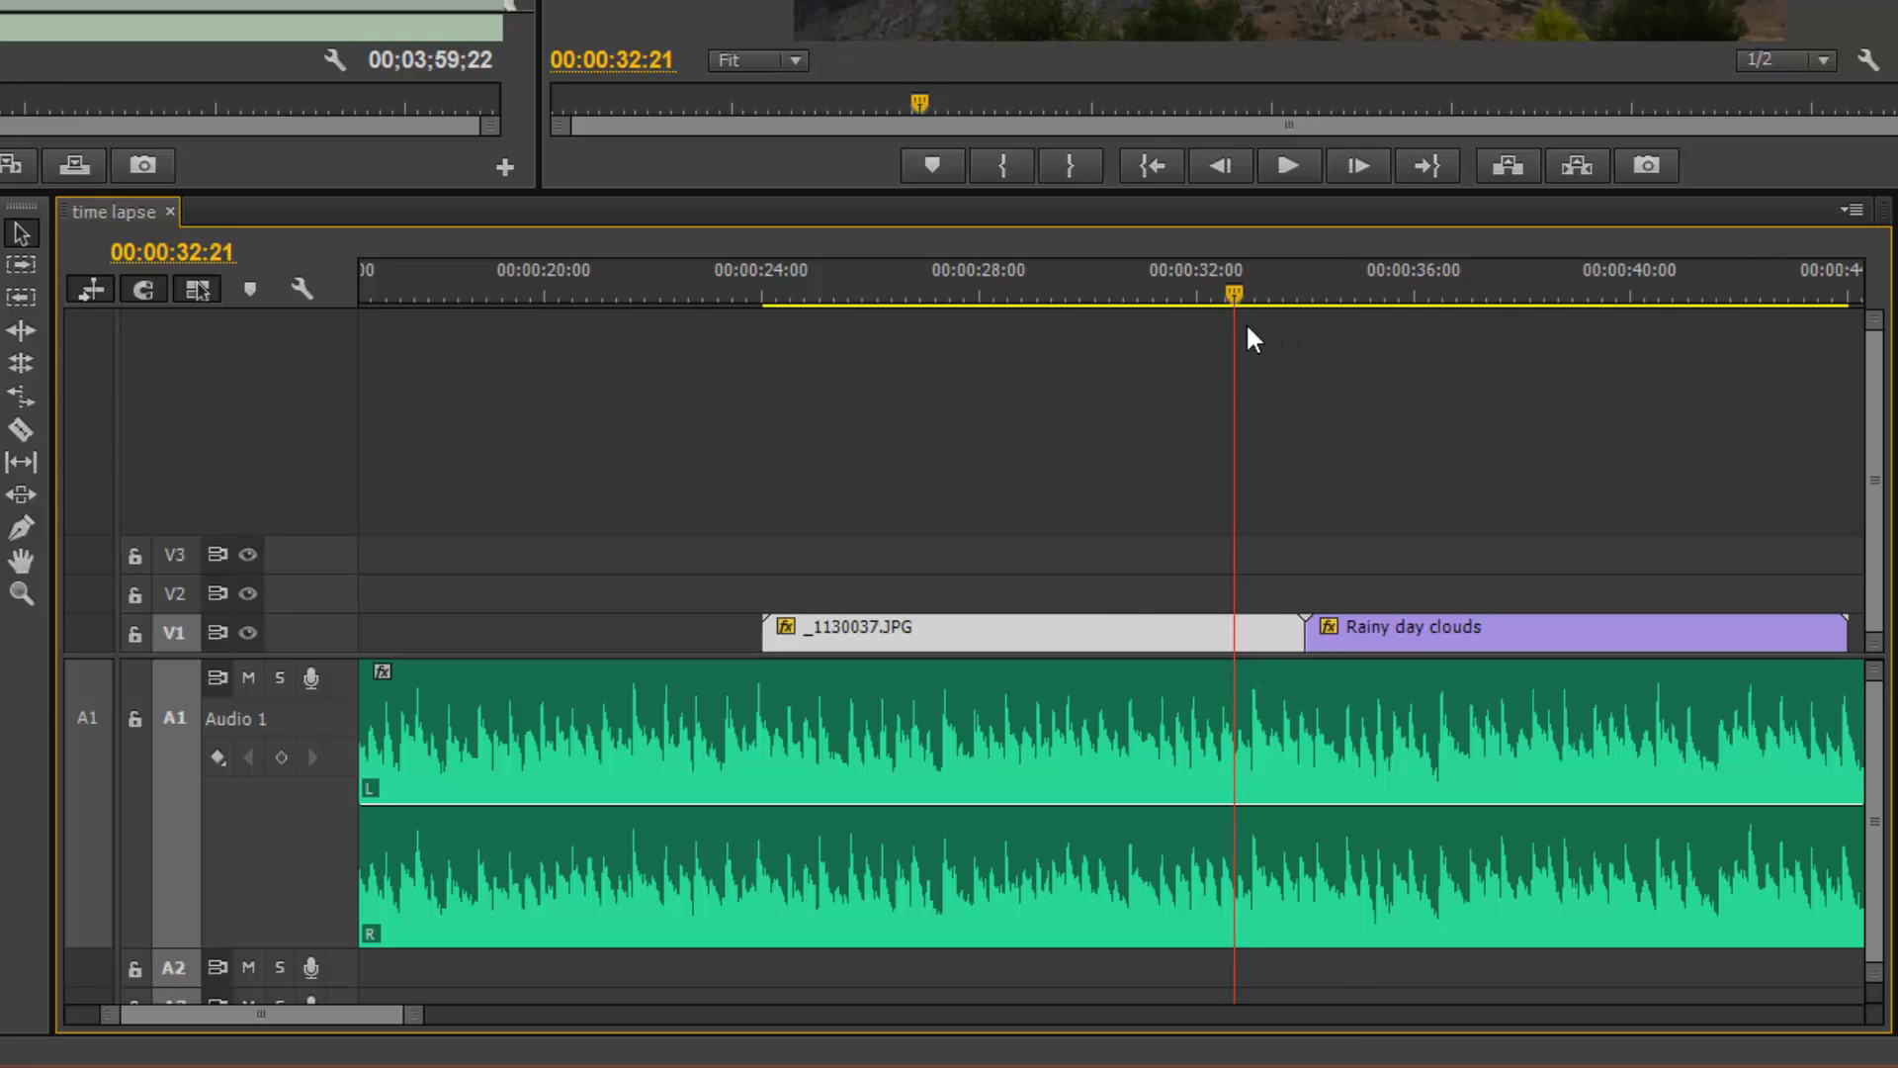
pyautogui.moveTo(1233, 292); pyautogui.dragTo(1254, 293)
pyautogui.moveTo(1305, 633)
pyautogui.mouseDown()
pyautogui.moveTo(1282, 653)
pyautogui.moveTo(1380, 637)
pyautogui.moveTo(1301, 635)
pyautogui.mouseUp()
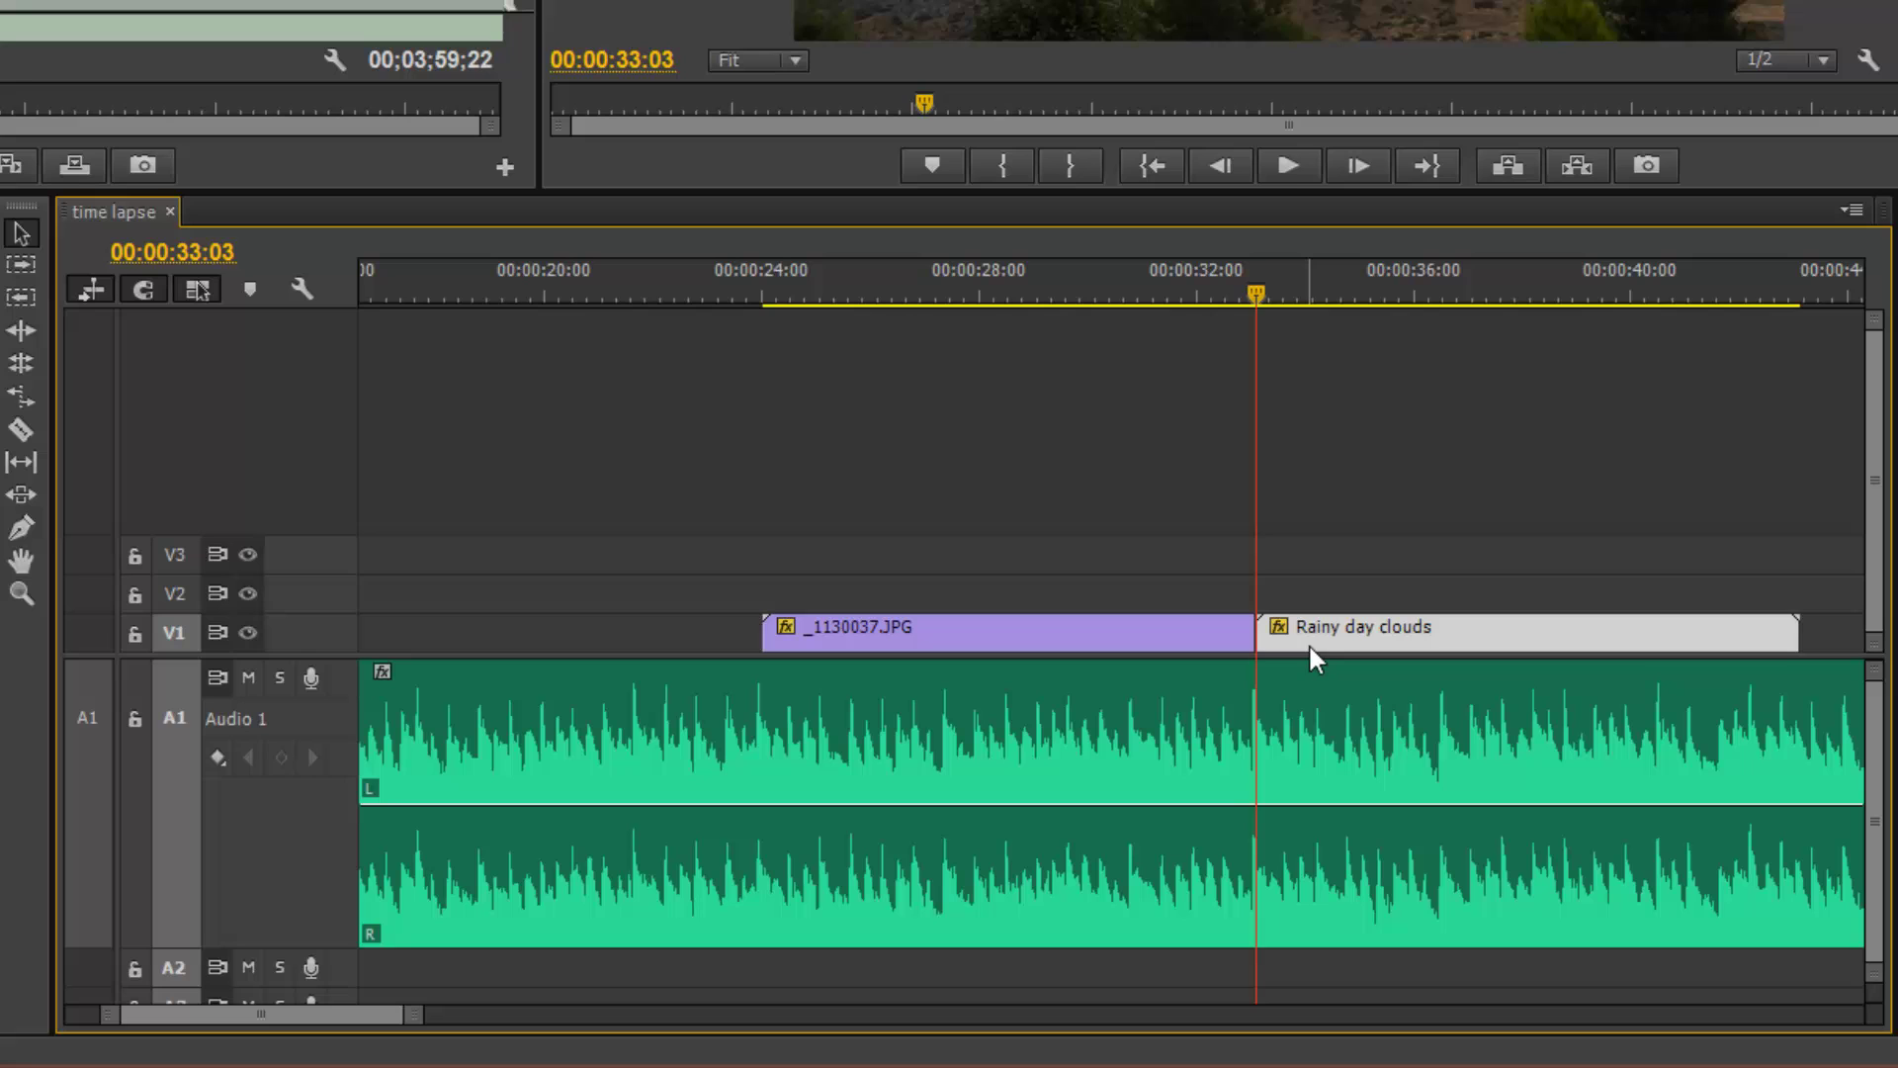
pyautogui.press('space')
pyautogui.press('space')
pyautogui.moveTo(1796, 638)
pyautogui.mouseDown()
pyautogui.moveTo(1769, 661)
pyautogui.moveTo(1798, 652)
pyautogui.mouseUp()
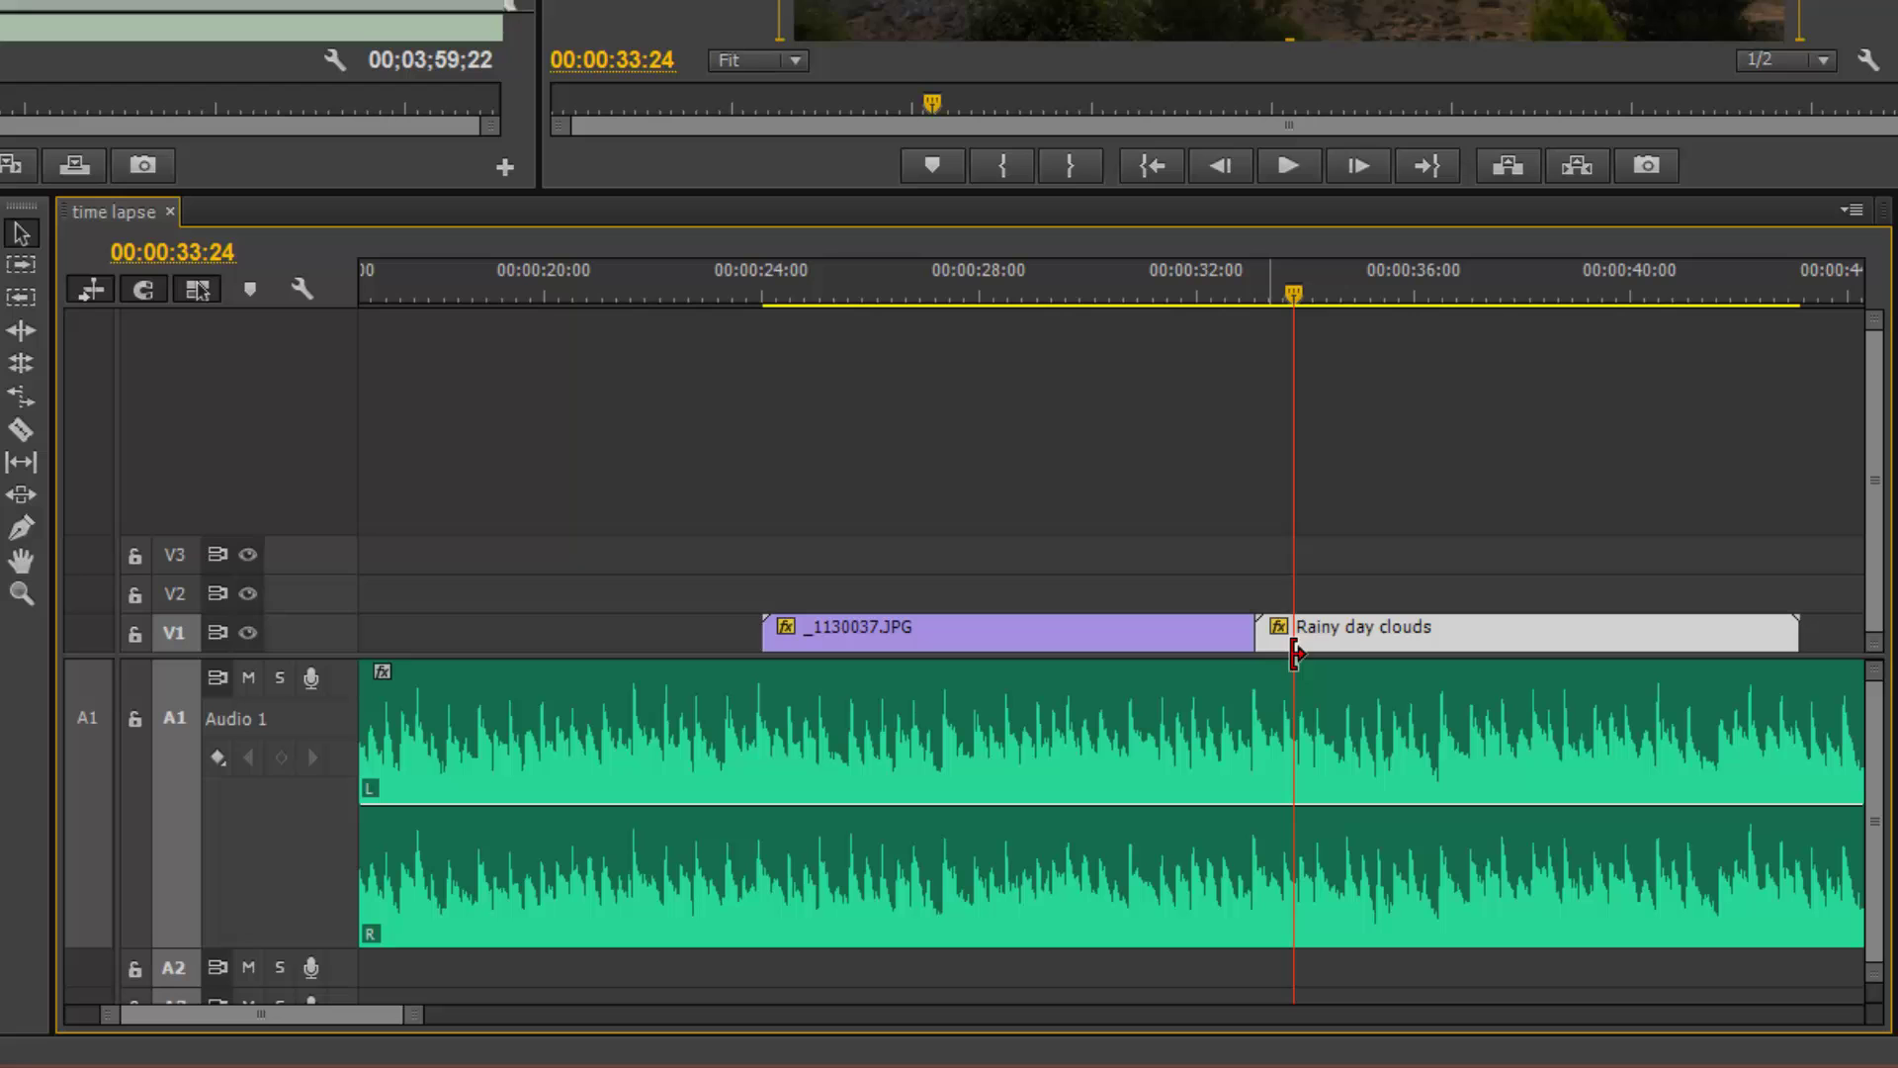
pyautogui.moveTo(1295, 652); pyautogui.dragTo(1314, 654)
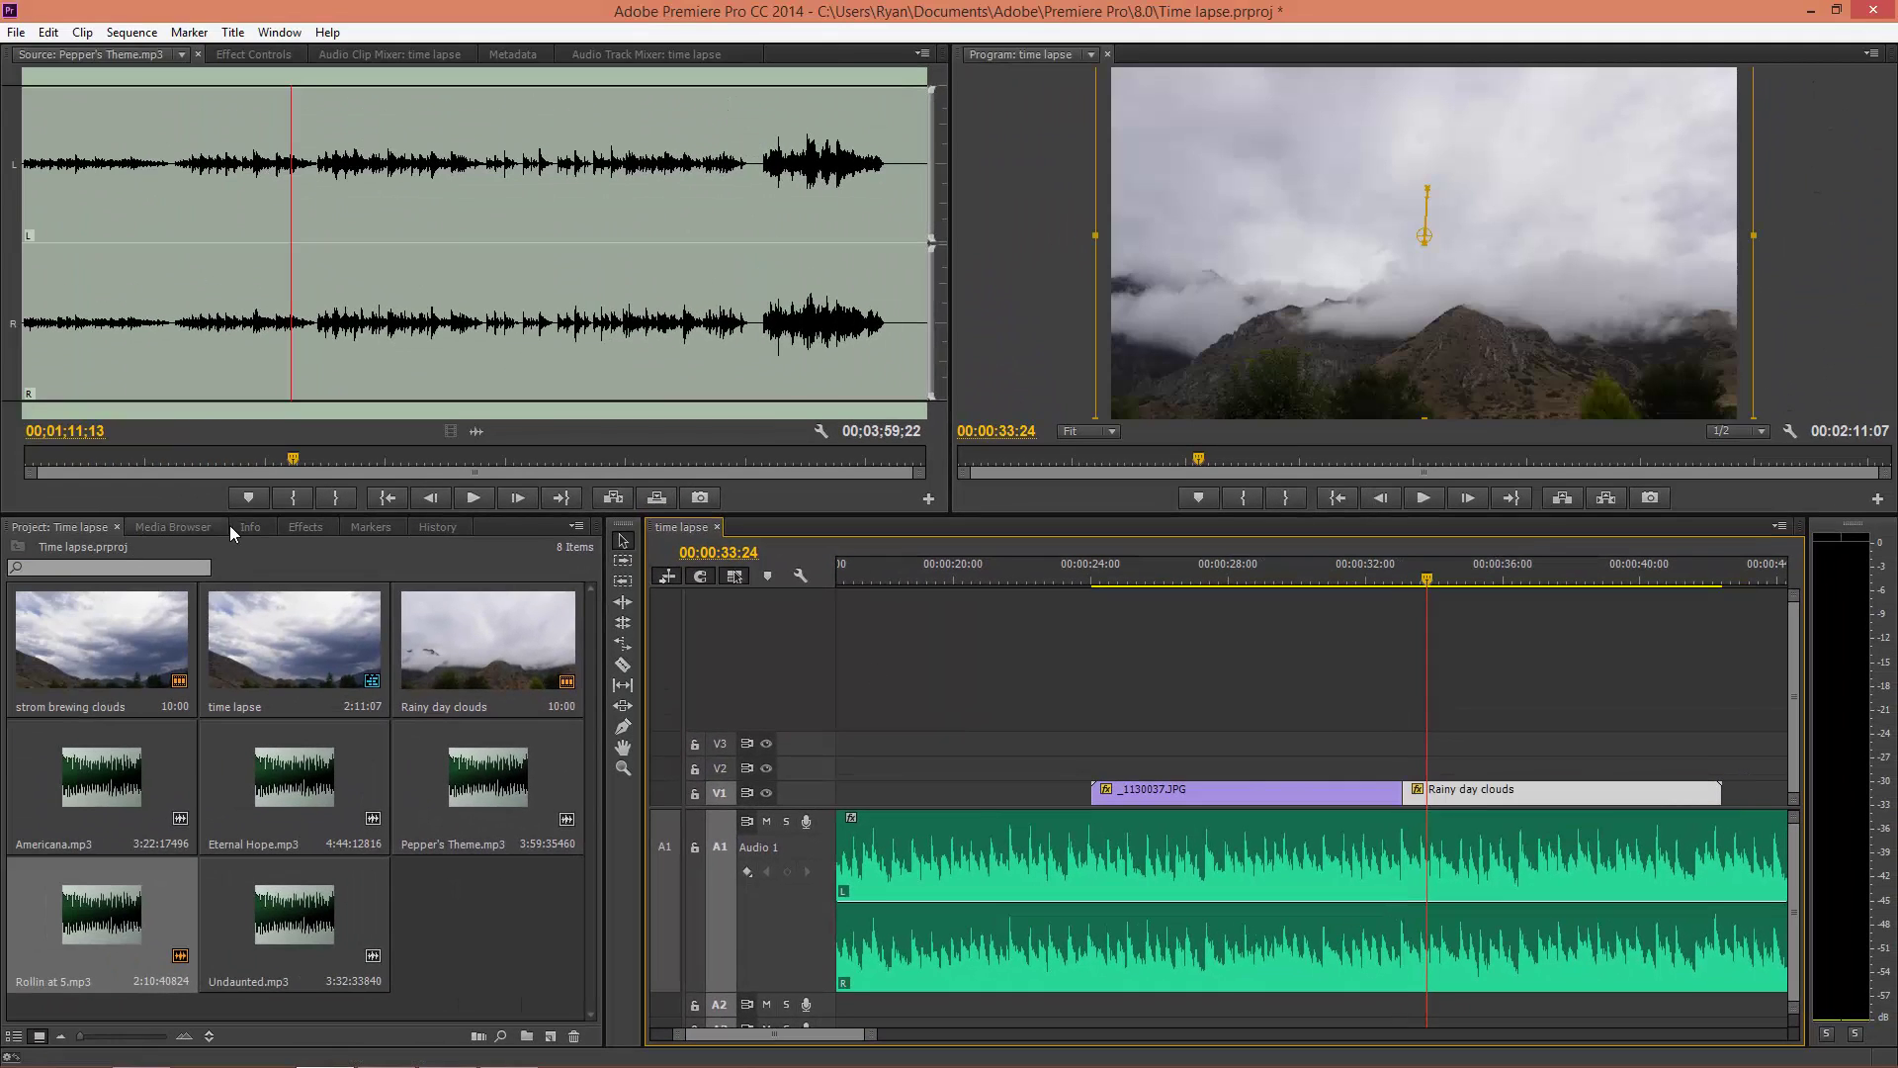
# Place a Cross Dissolve from Video Transitions > Dissolve on the _1130037/Rainy day clouds cut
pyautogui.click(305, 528)
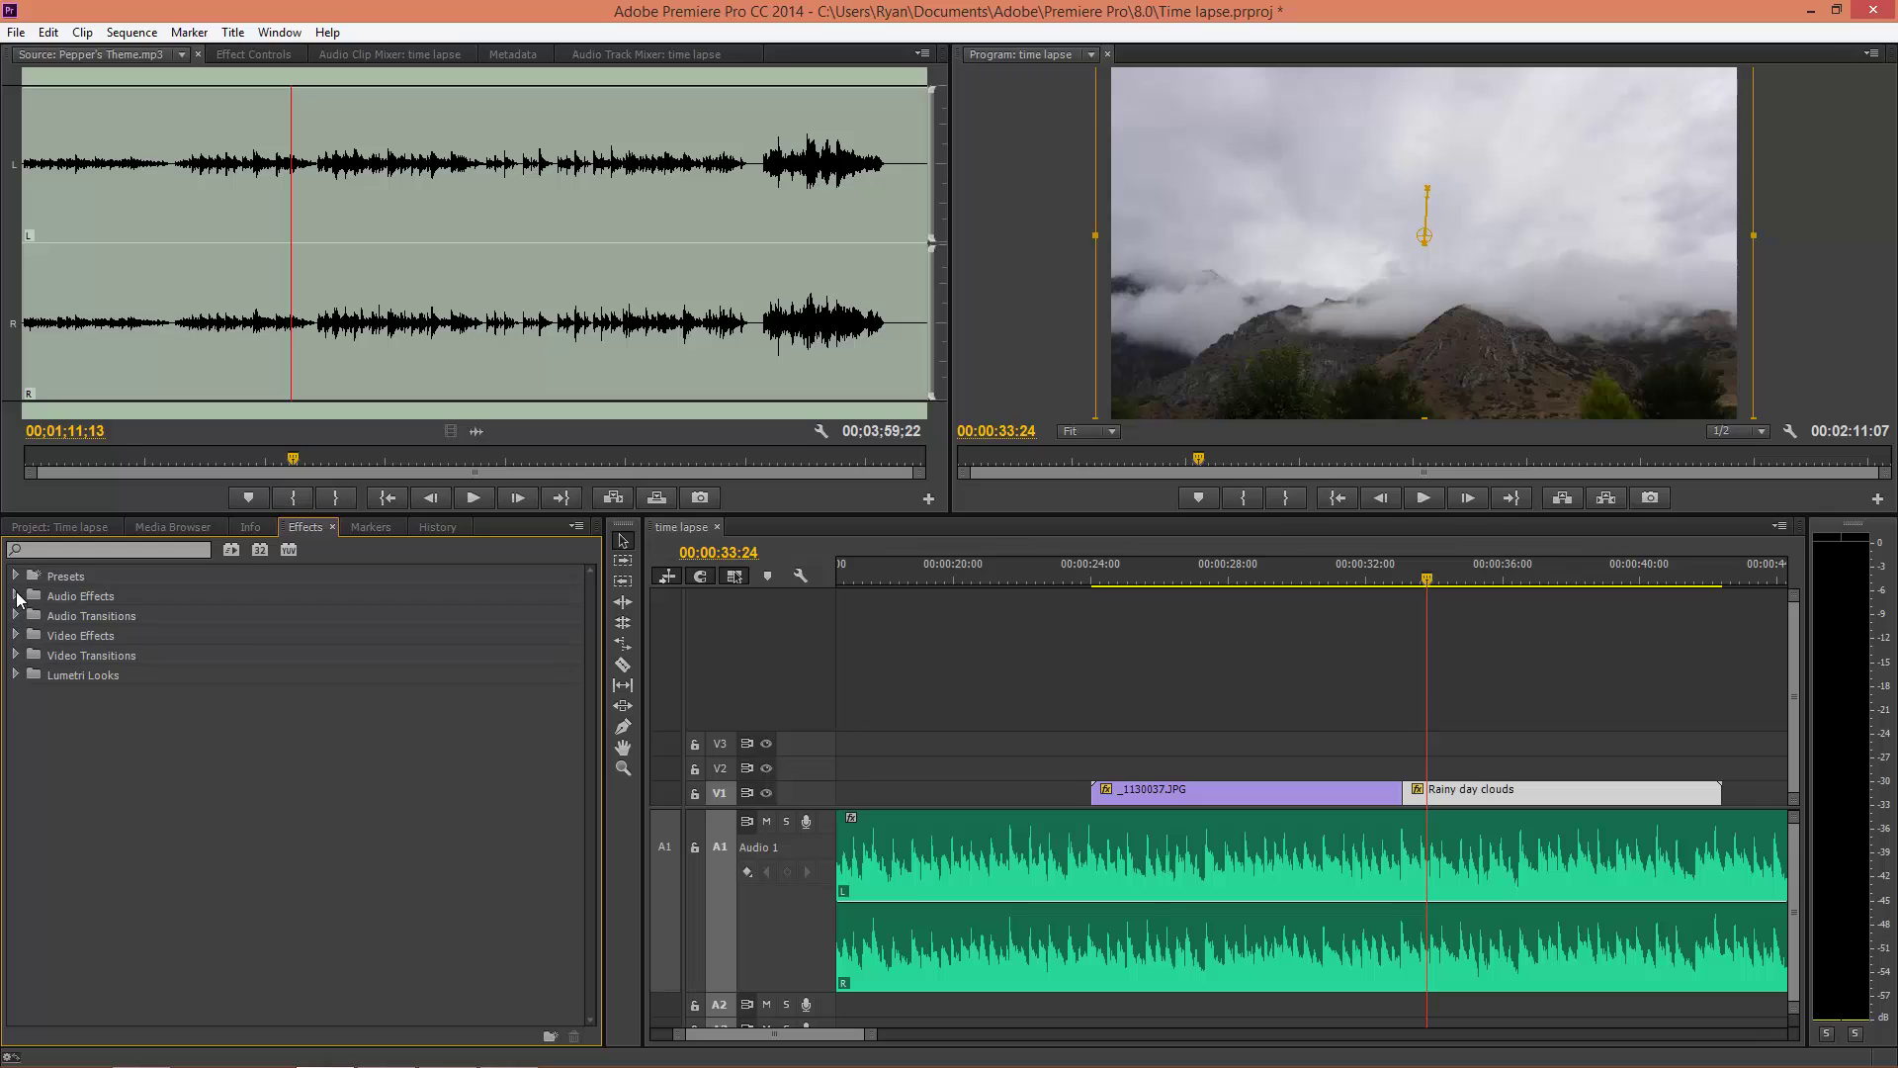
pyautogui.click(16, 655)
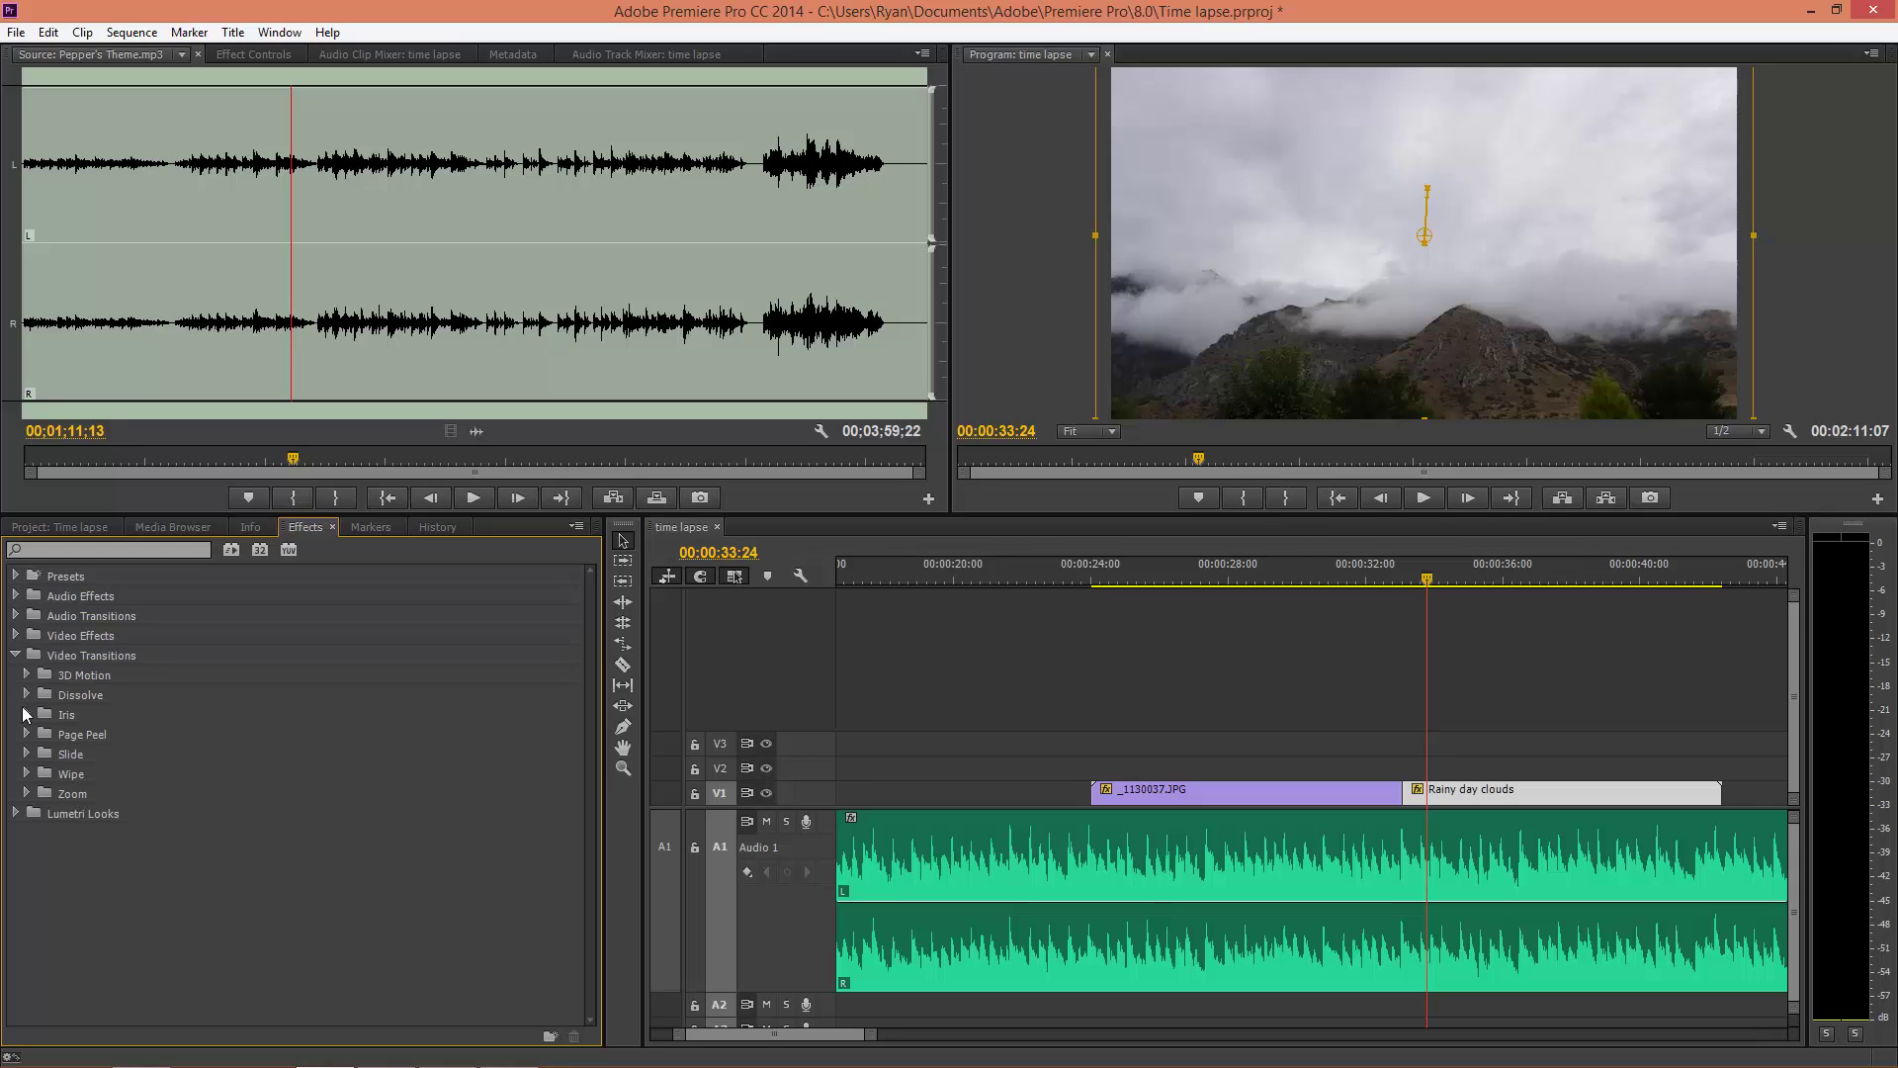
pyautogui.click(26, 696)
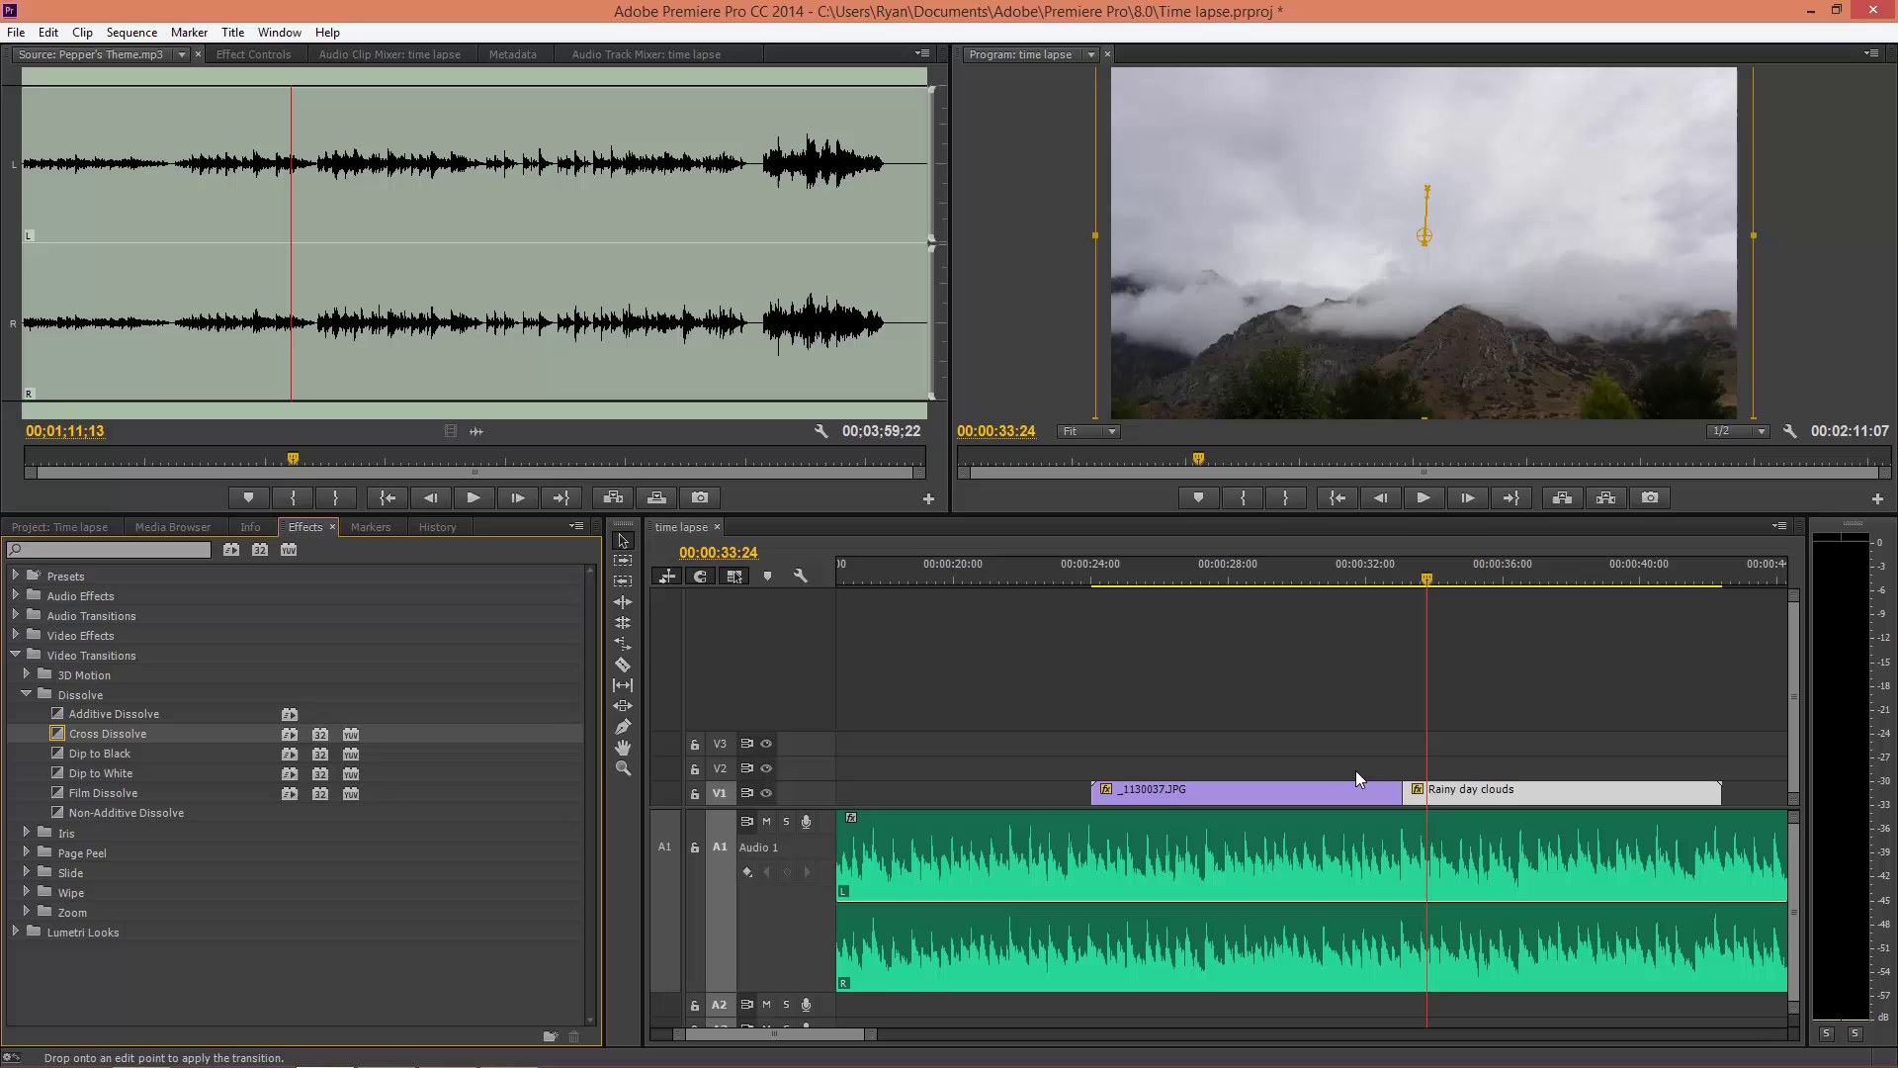
pyautogui.moveTo(1417, 796); pyautogui.dragTo(1417, 796)
# Play back the cross dissolve from about 31 seconds
pyautogui.click(1379, 577)
pyautogui.press('space')
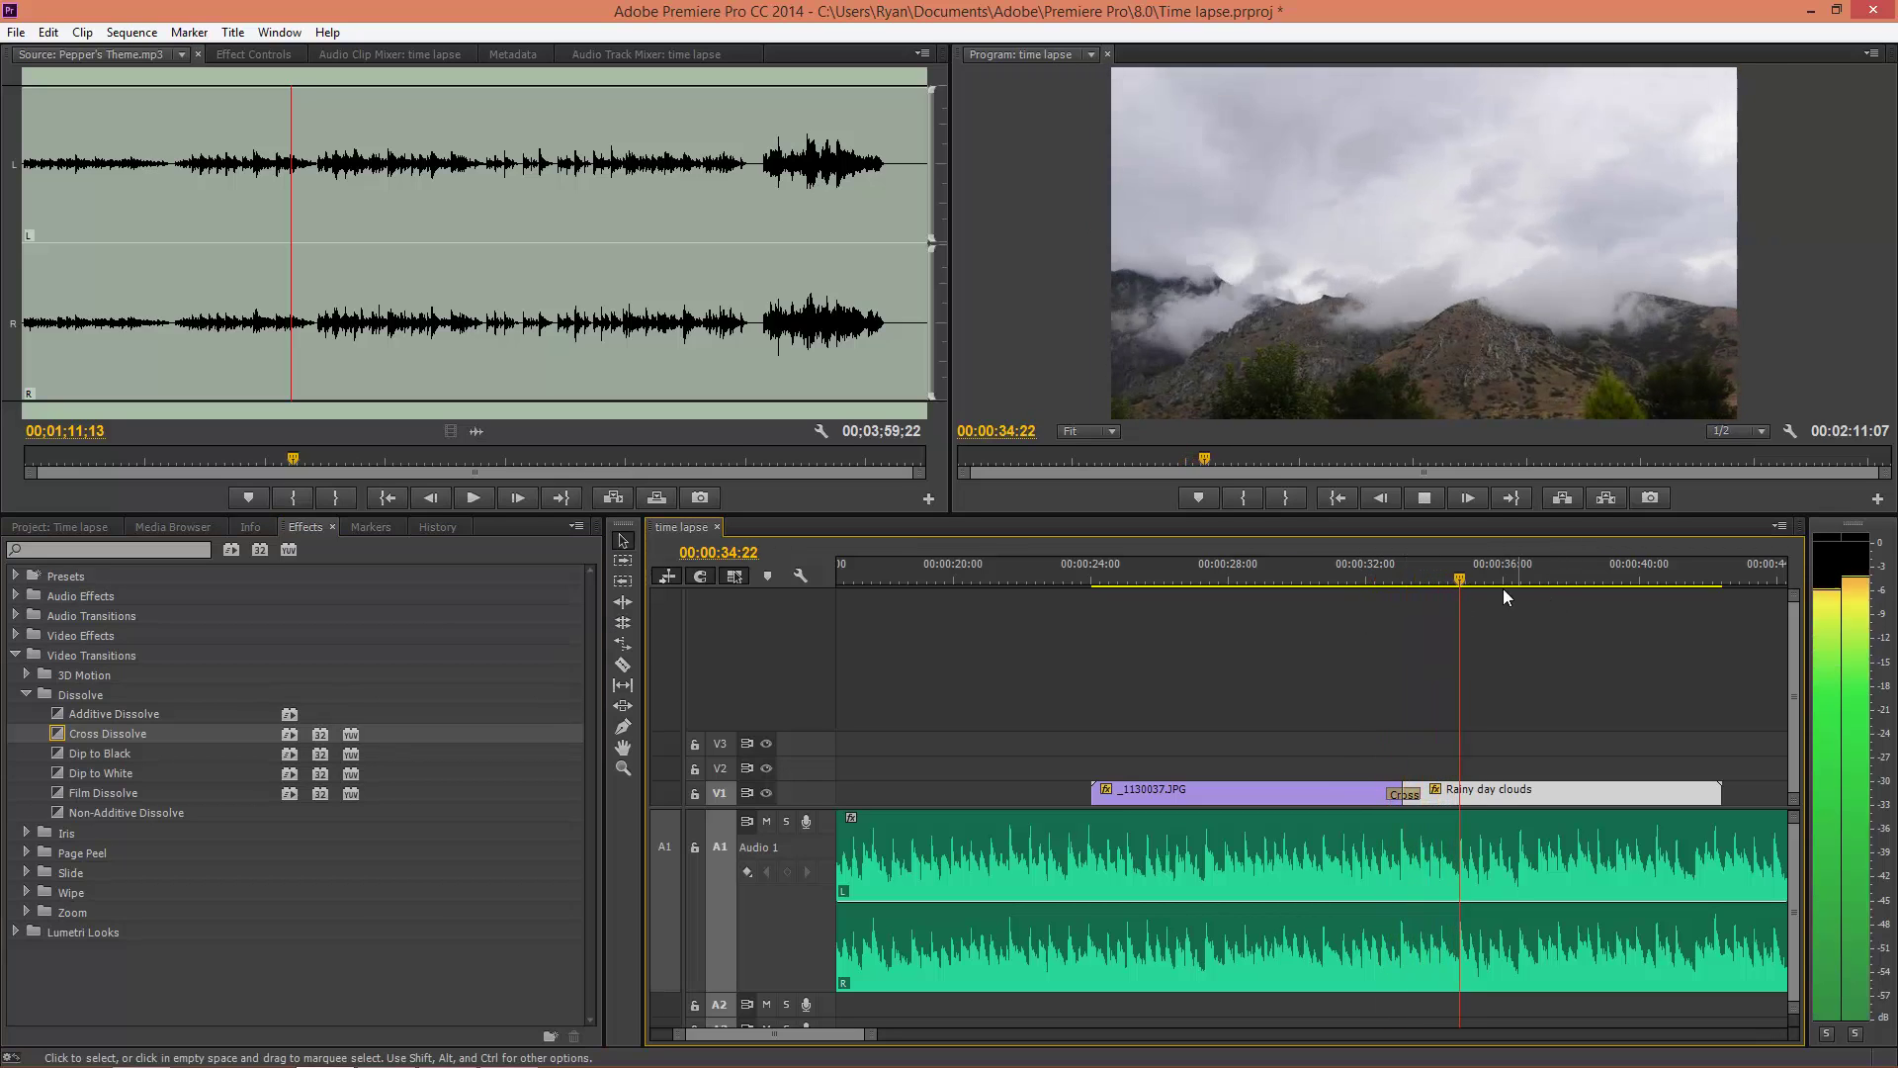
pyautogui.click(1344, 582)
pyautogui.press('space')
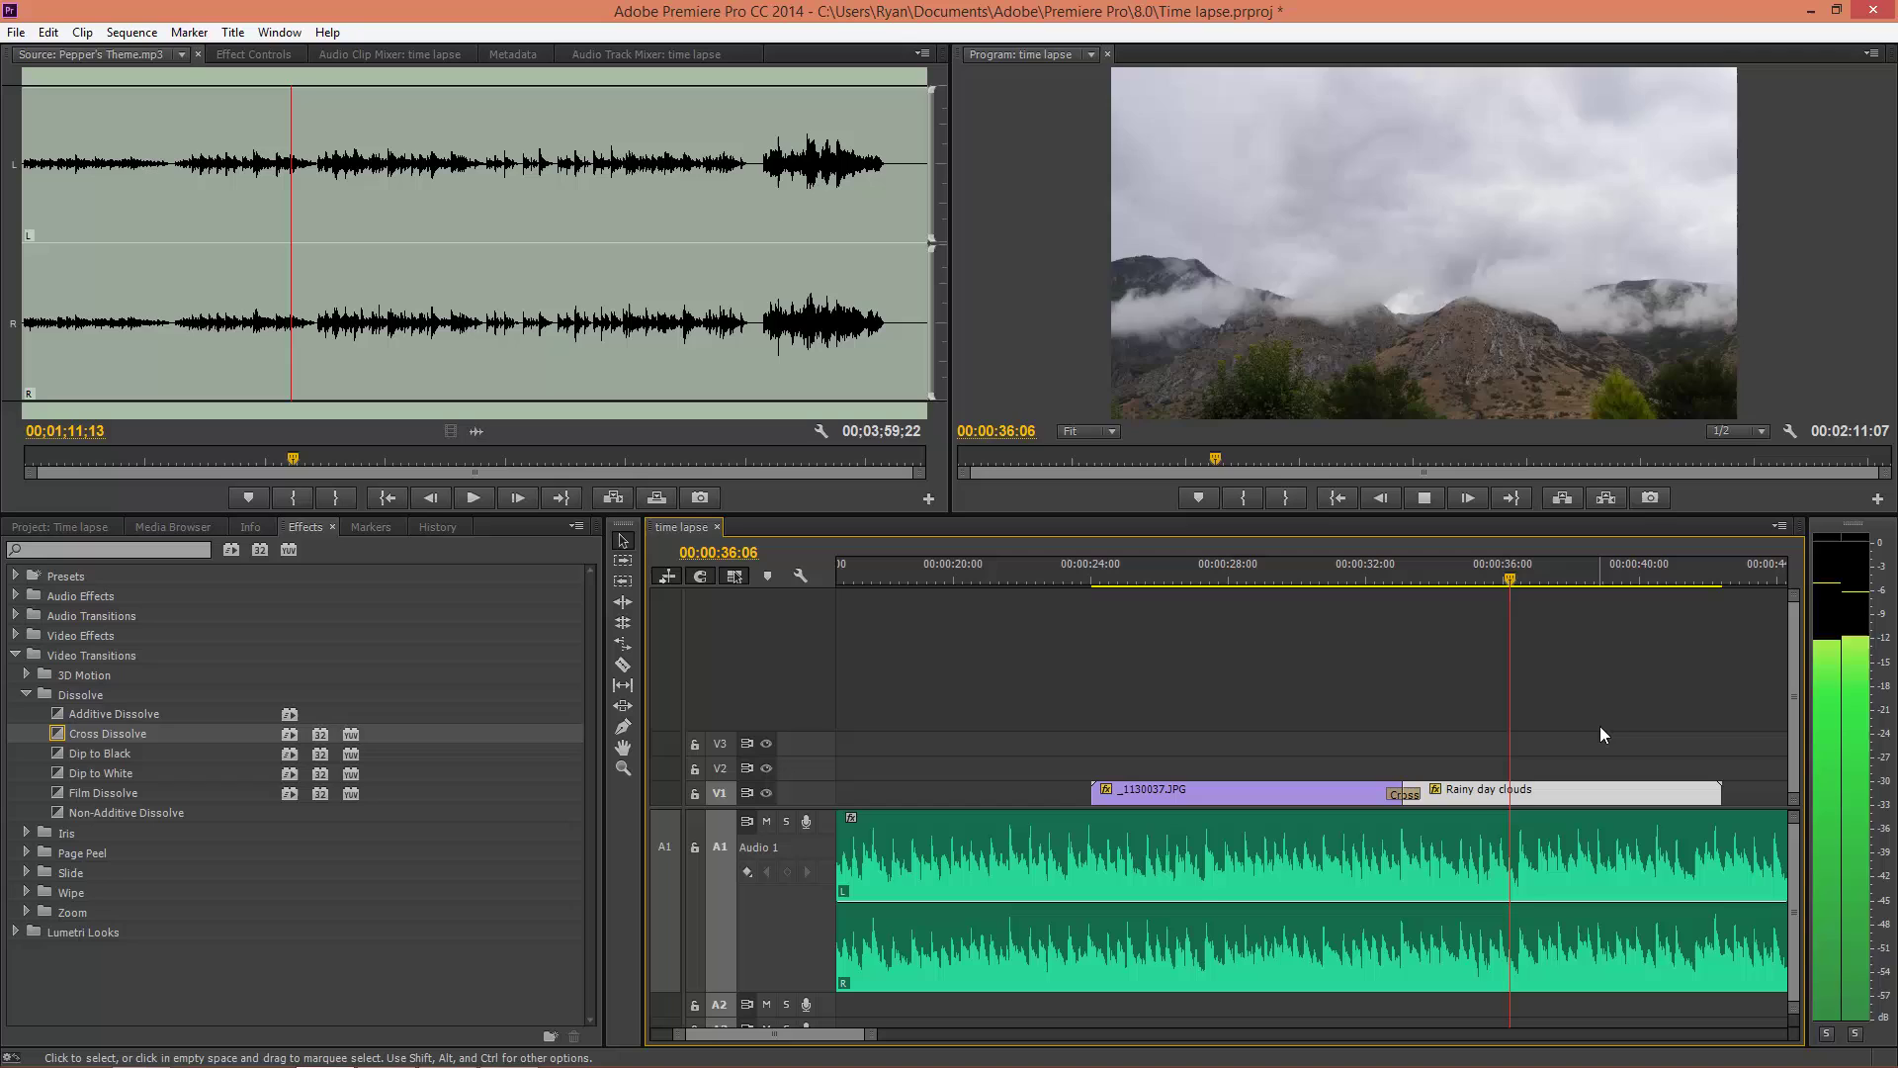
pyautogui.press('space')
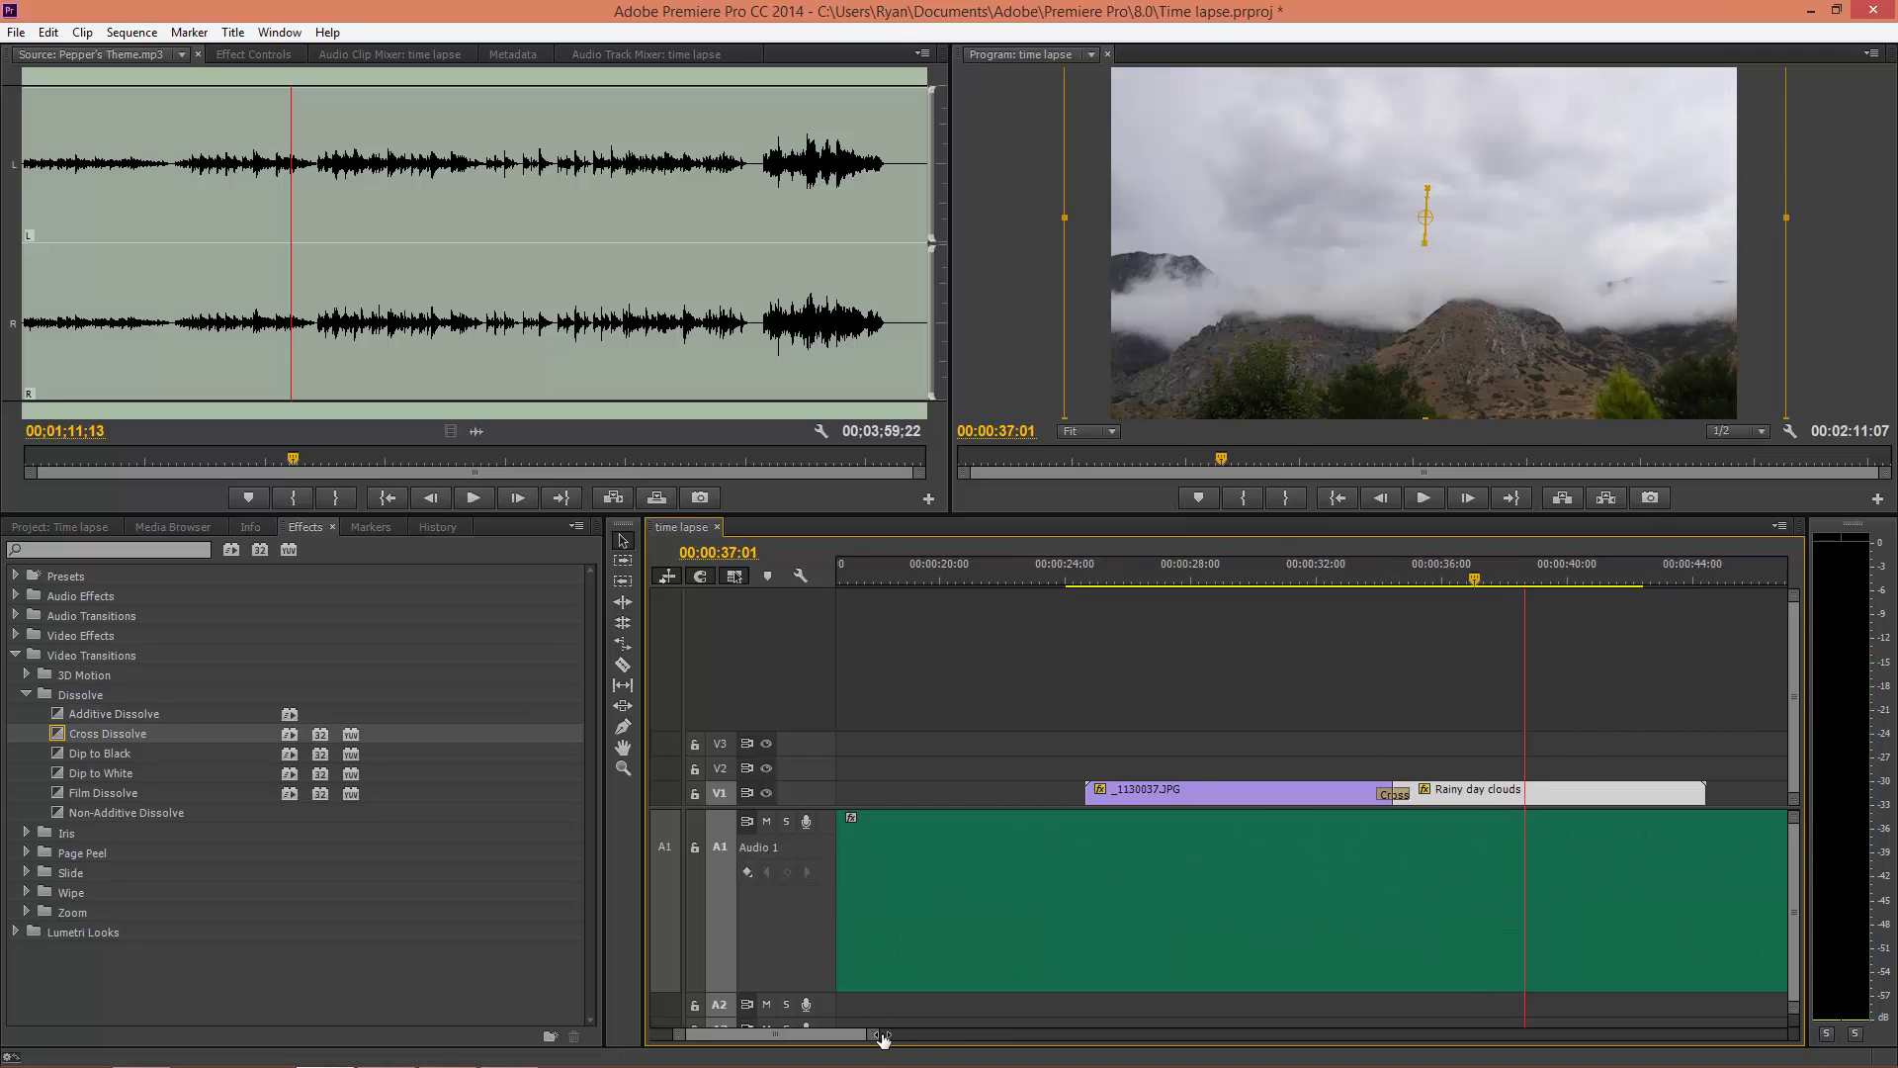
# Trim Rollin at 5.mp3 to end about 44:25, just past the last clip, making the sequence 45:09
pyautogui.moveTo(860, 1033); pyautogui.dragTo(1154, 1018)
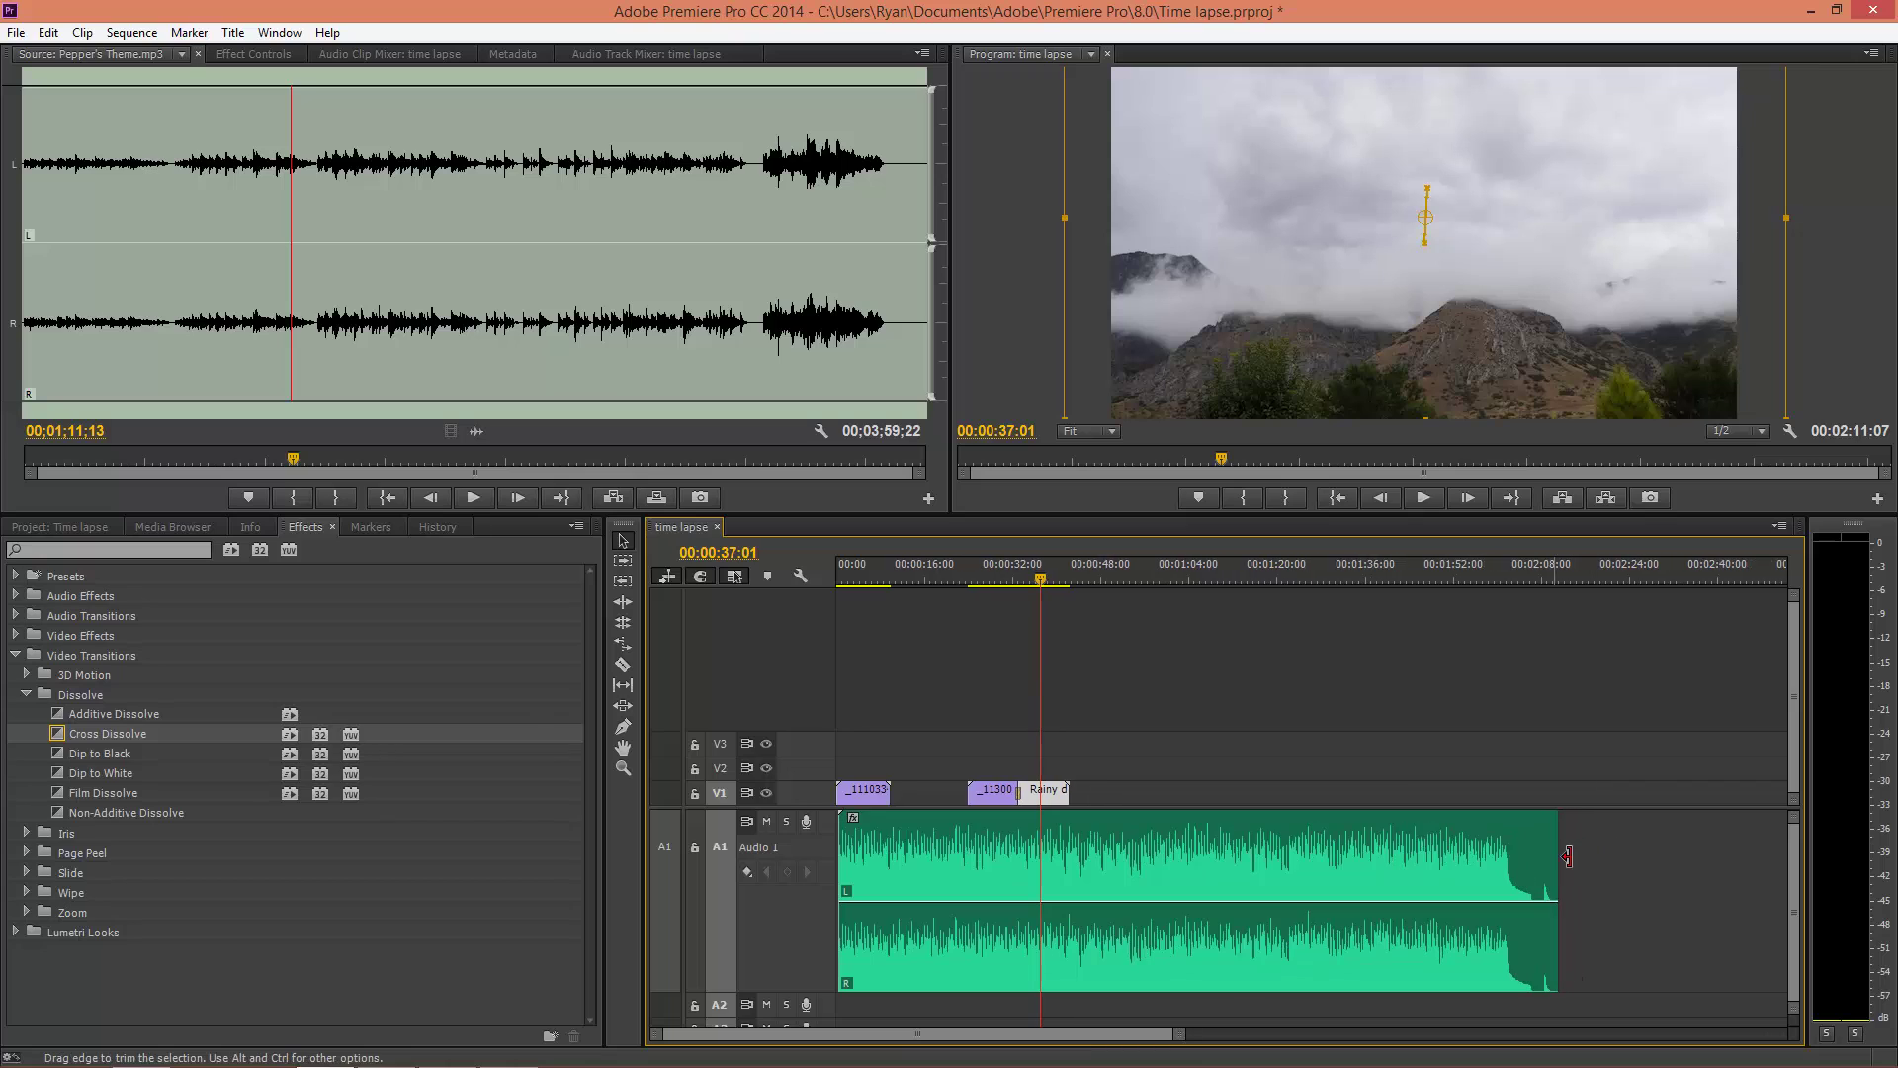
pyautogui.moveTo(1556, 870); pyautogui.dragTo(1054, 852)
pyautogui.moveTo(1187, 1035); pyautogui.dragTo(1008, 1034)
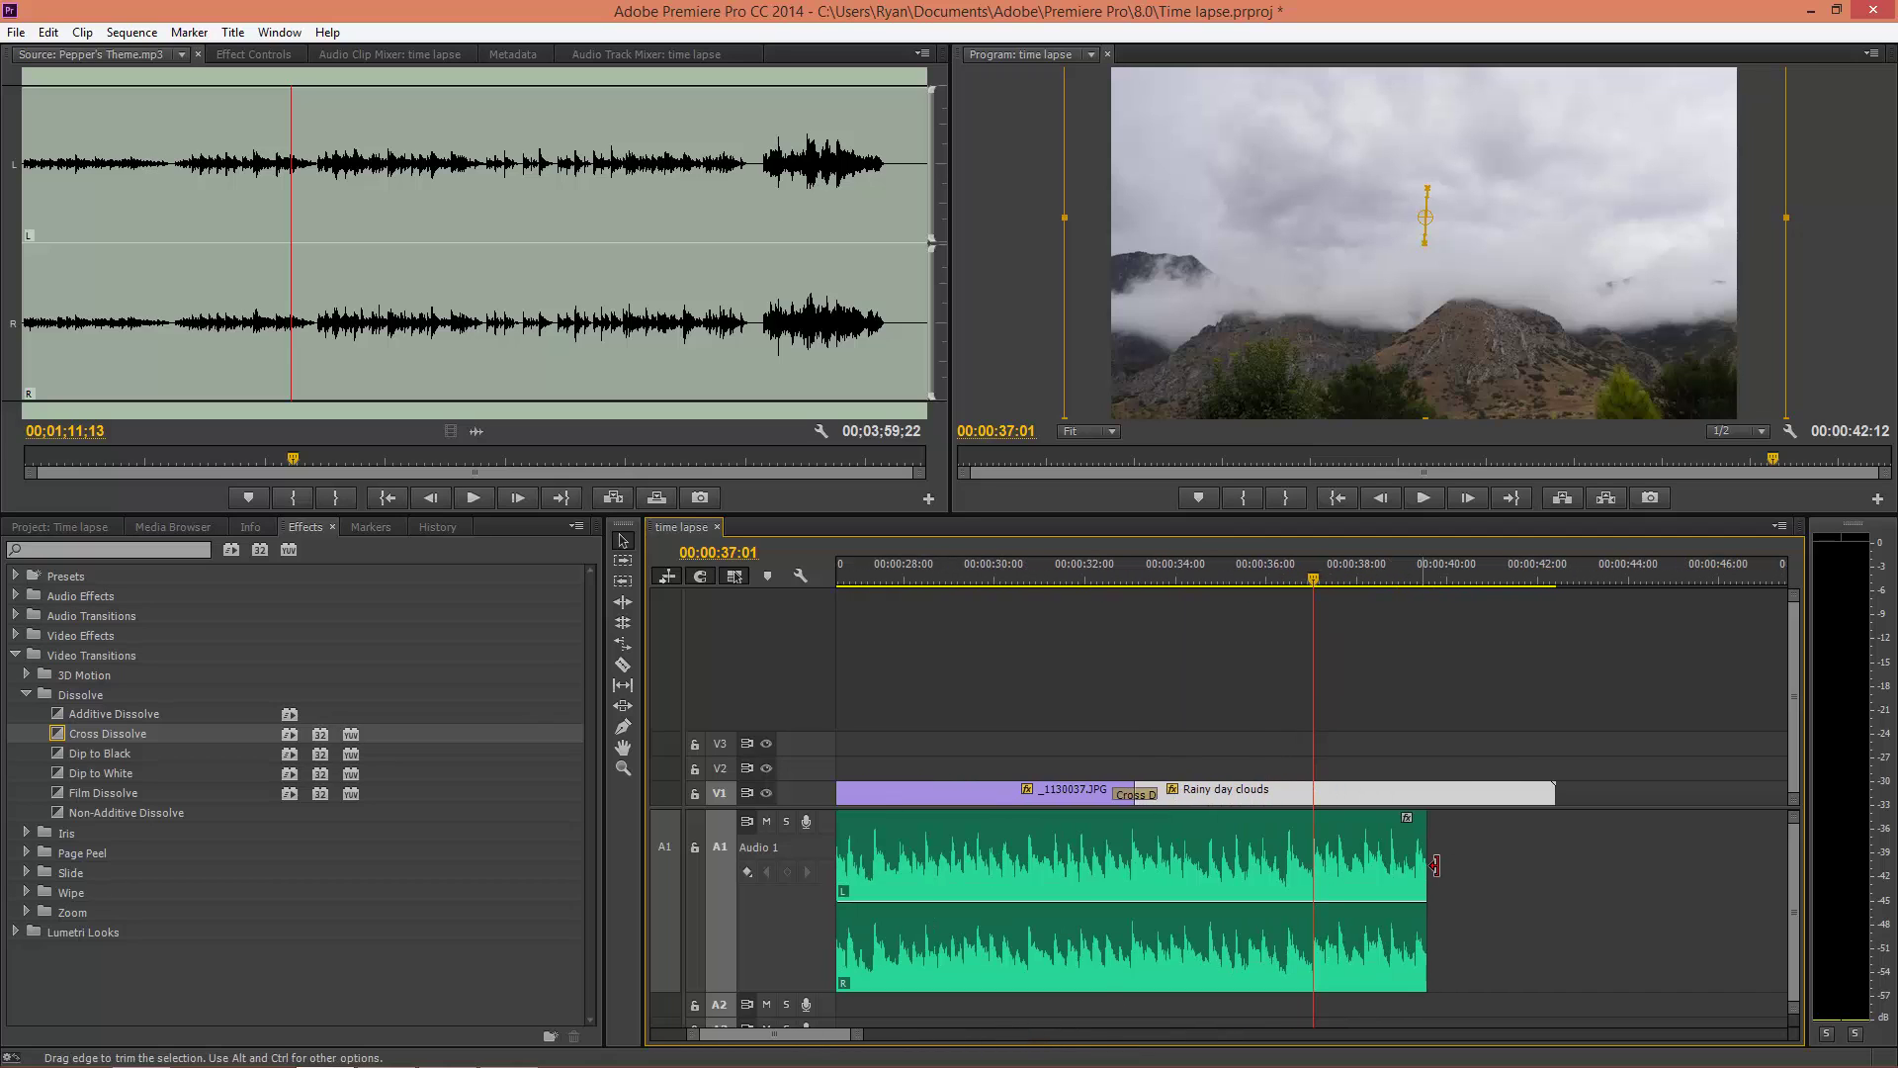
pyautogui.moveTo(1441, 870); pyautogui.dragTo(1696, 874)
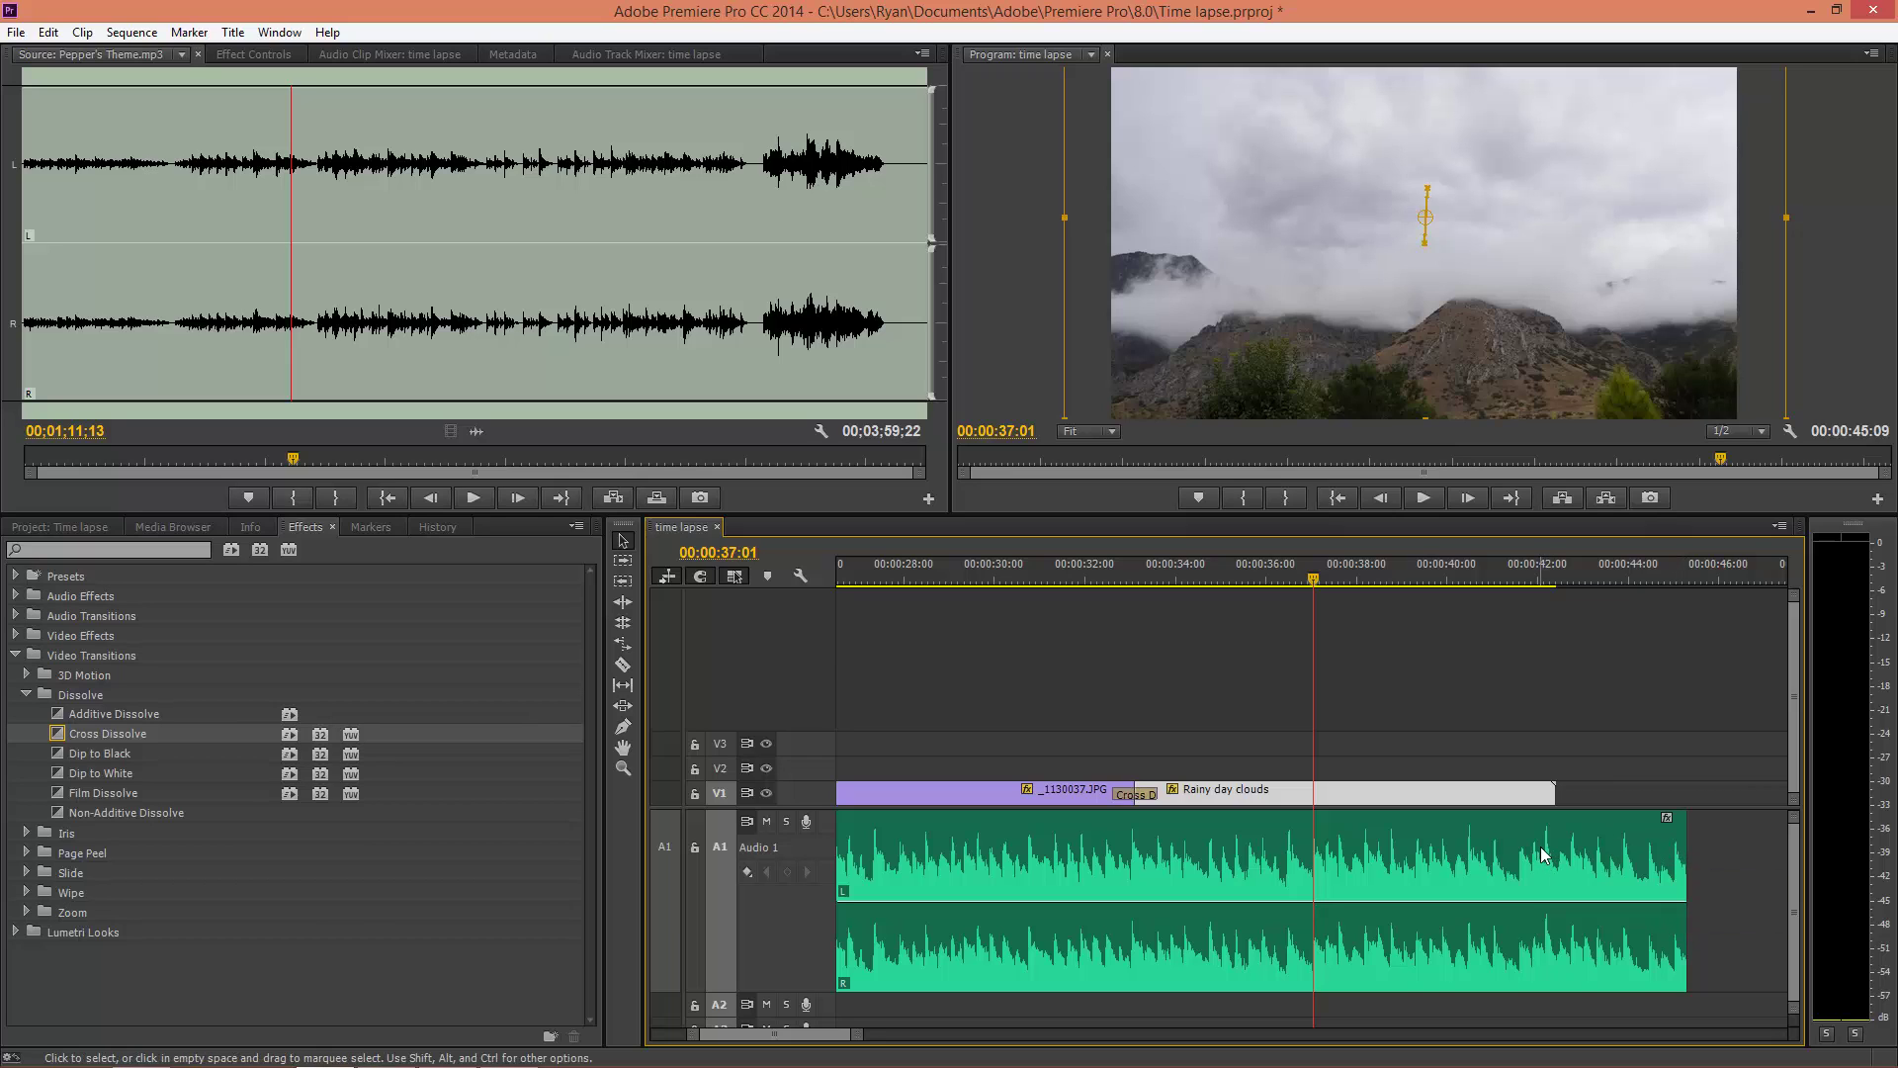
# Change the Rainy day clouds clip's speed to 75% through Speed/Duration
pyautogui.rightClick(1388, 791)
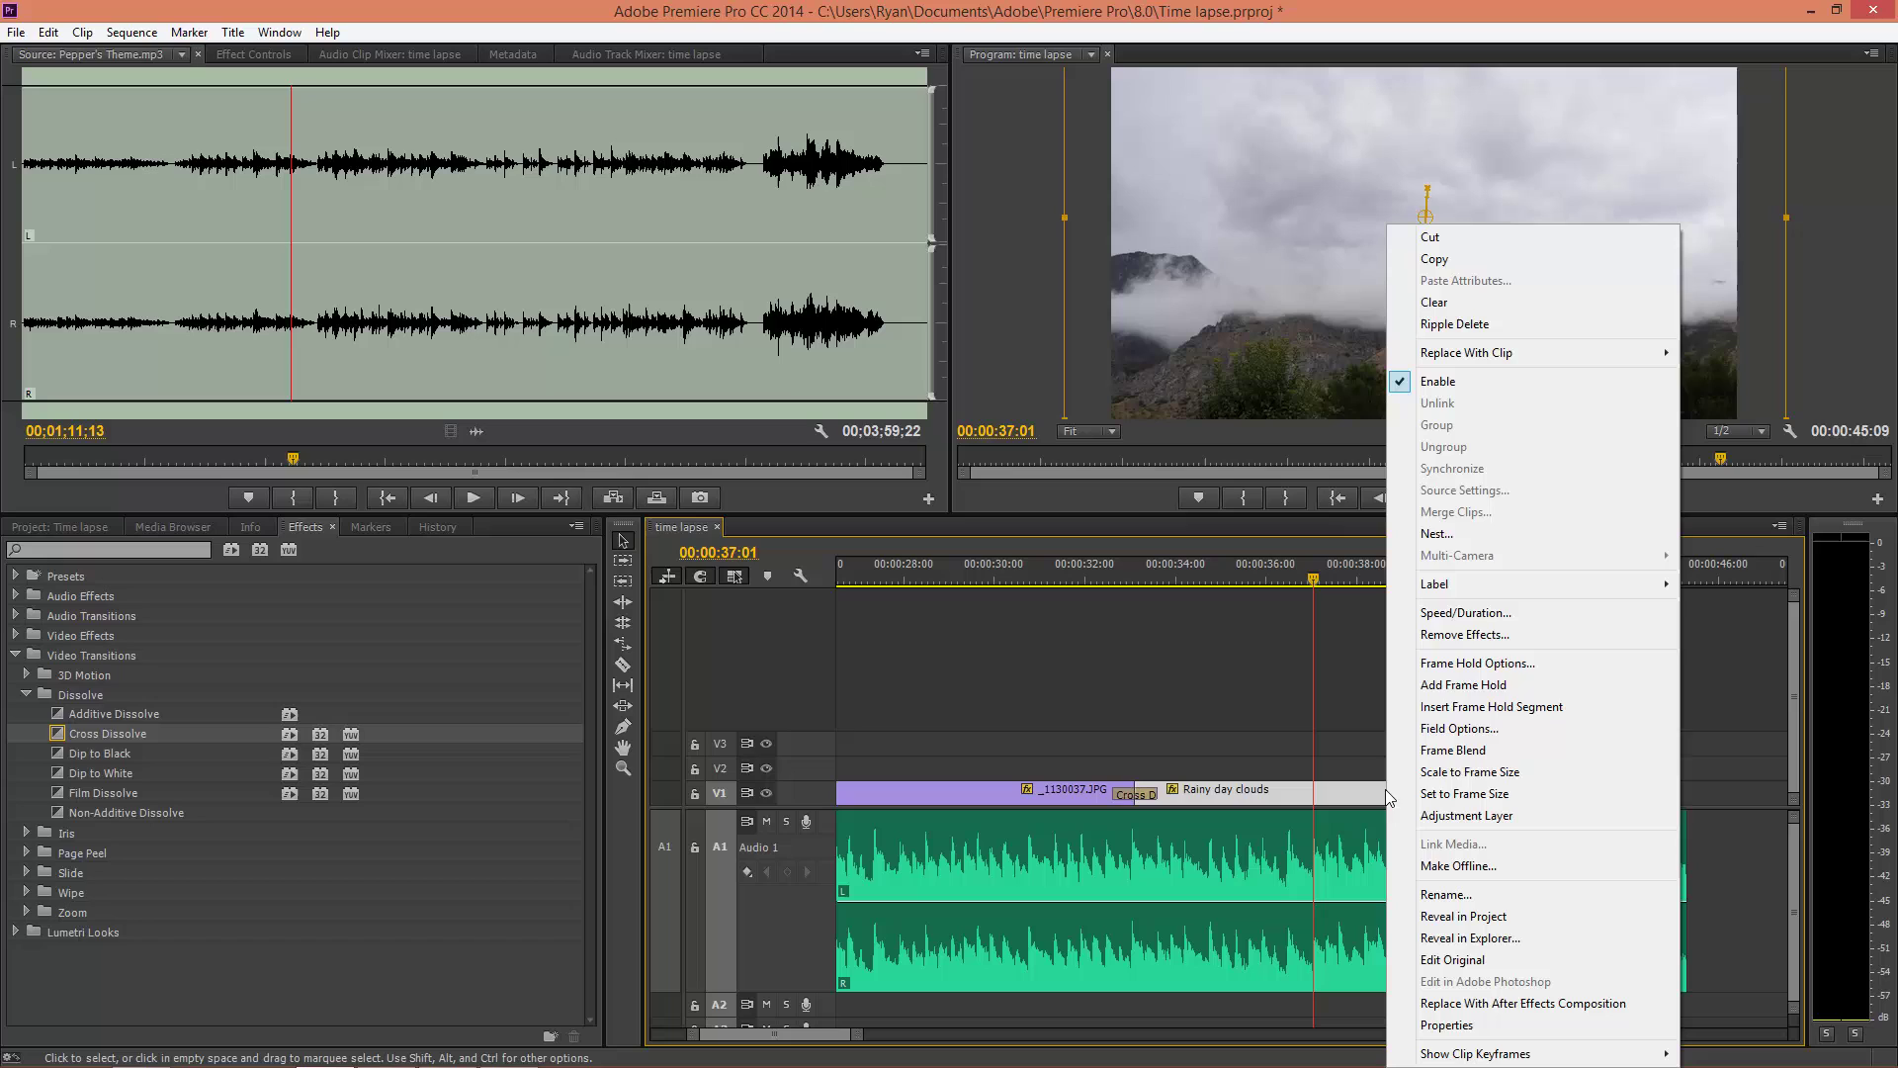
pyautogui.click(1479, 613)
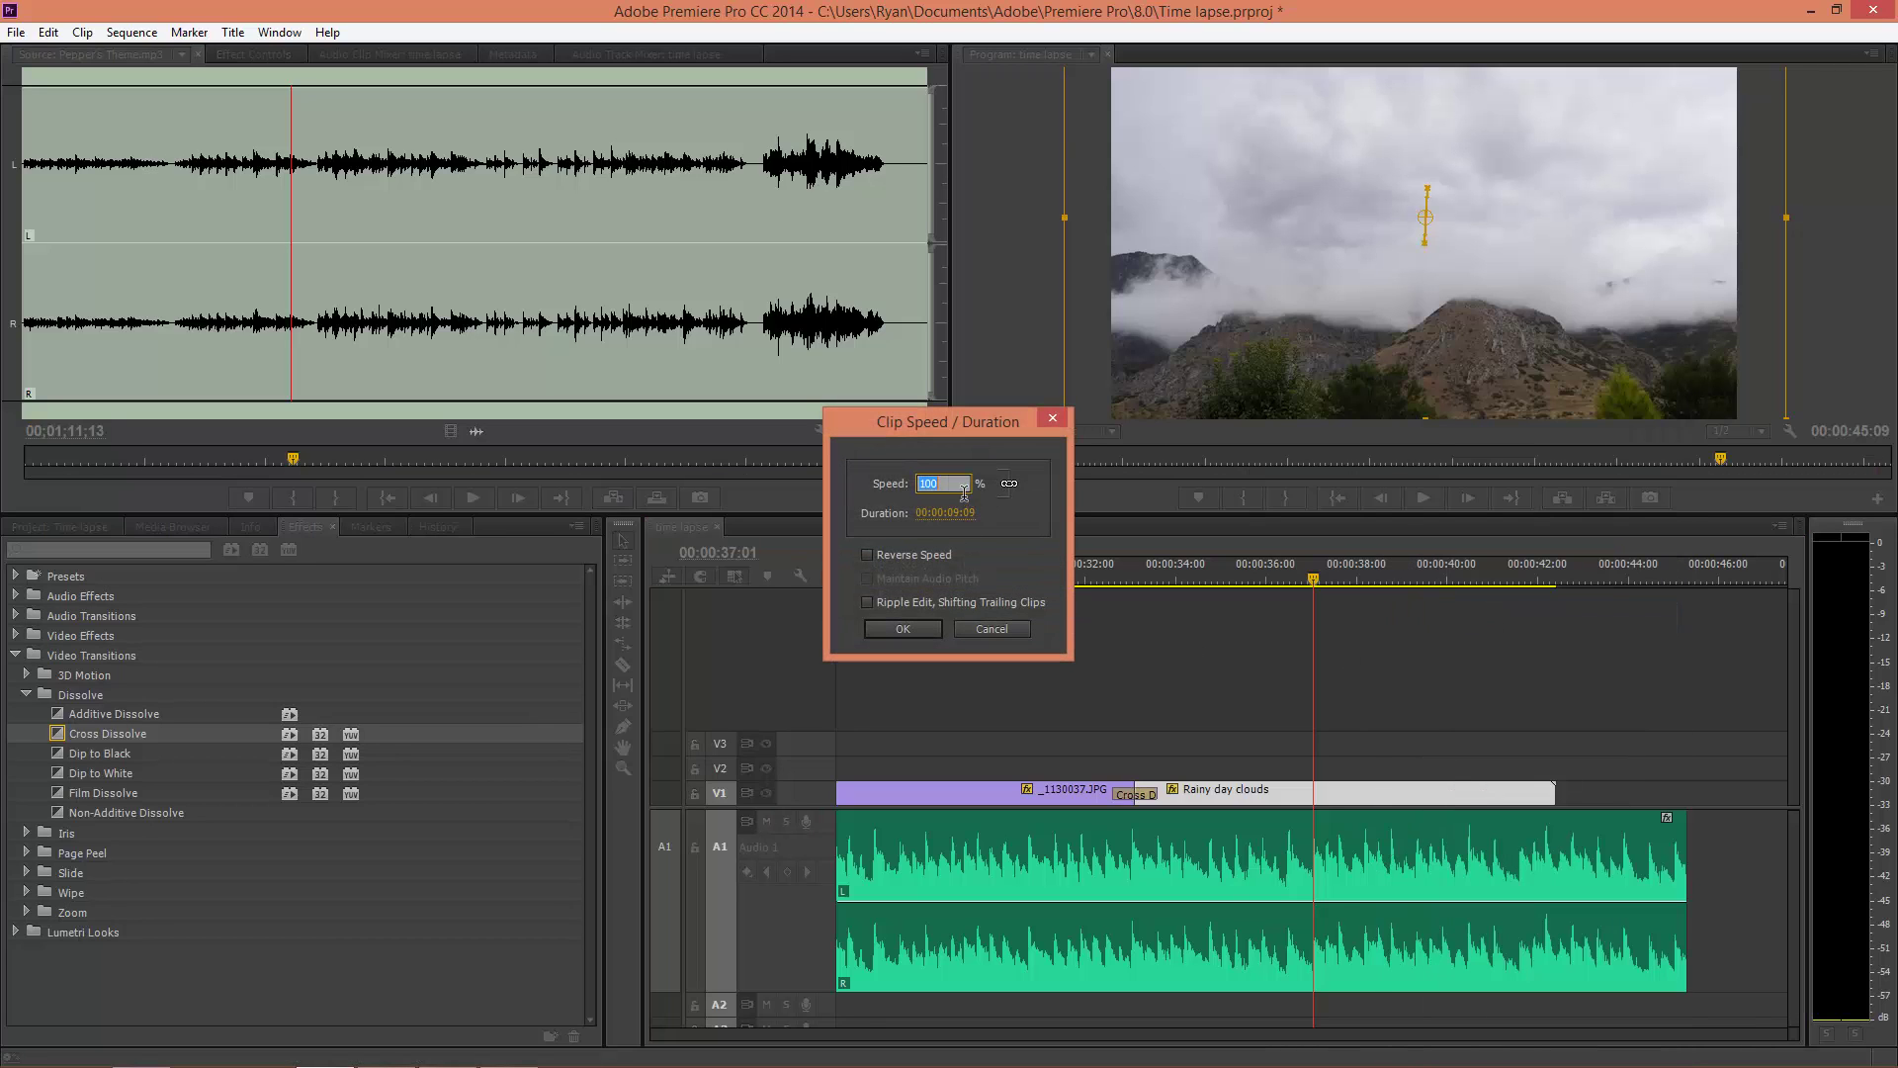
pyautogui.press('Return')
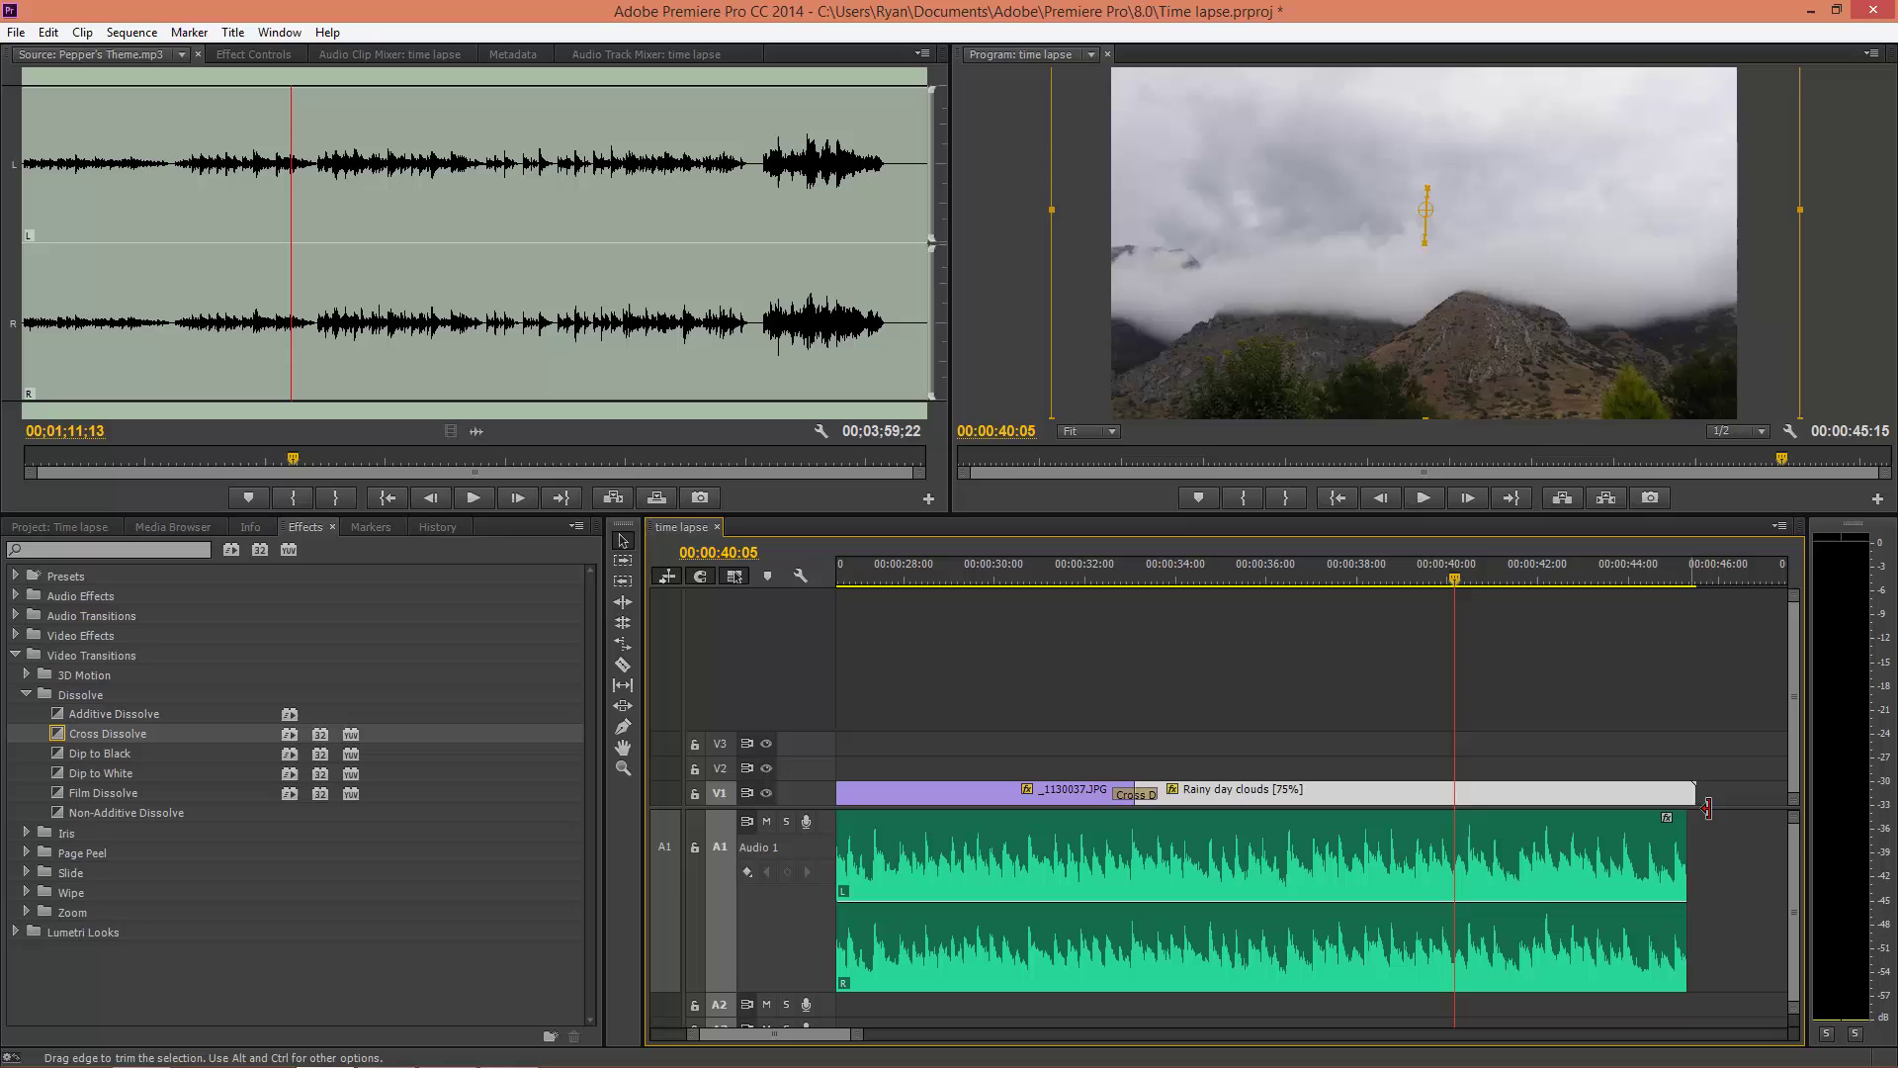
# Trim Rainy day clouds to end with the music, then play from about 41 seconds
pyautogui.moveTo(1696, 797); pyautogui.dragTo(1694, 803)
pyautogui.moveTo(1176, 572); pyautogui.dragTo(1504, 591)
pyautogui.press('space')
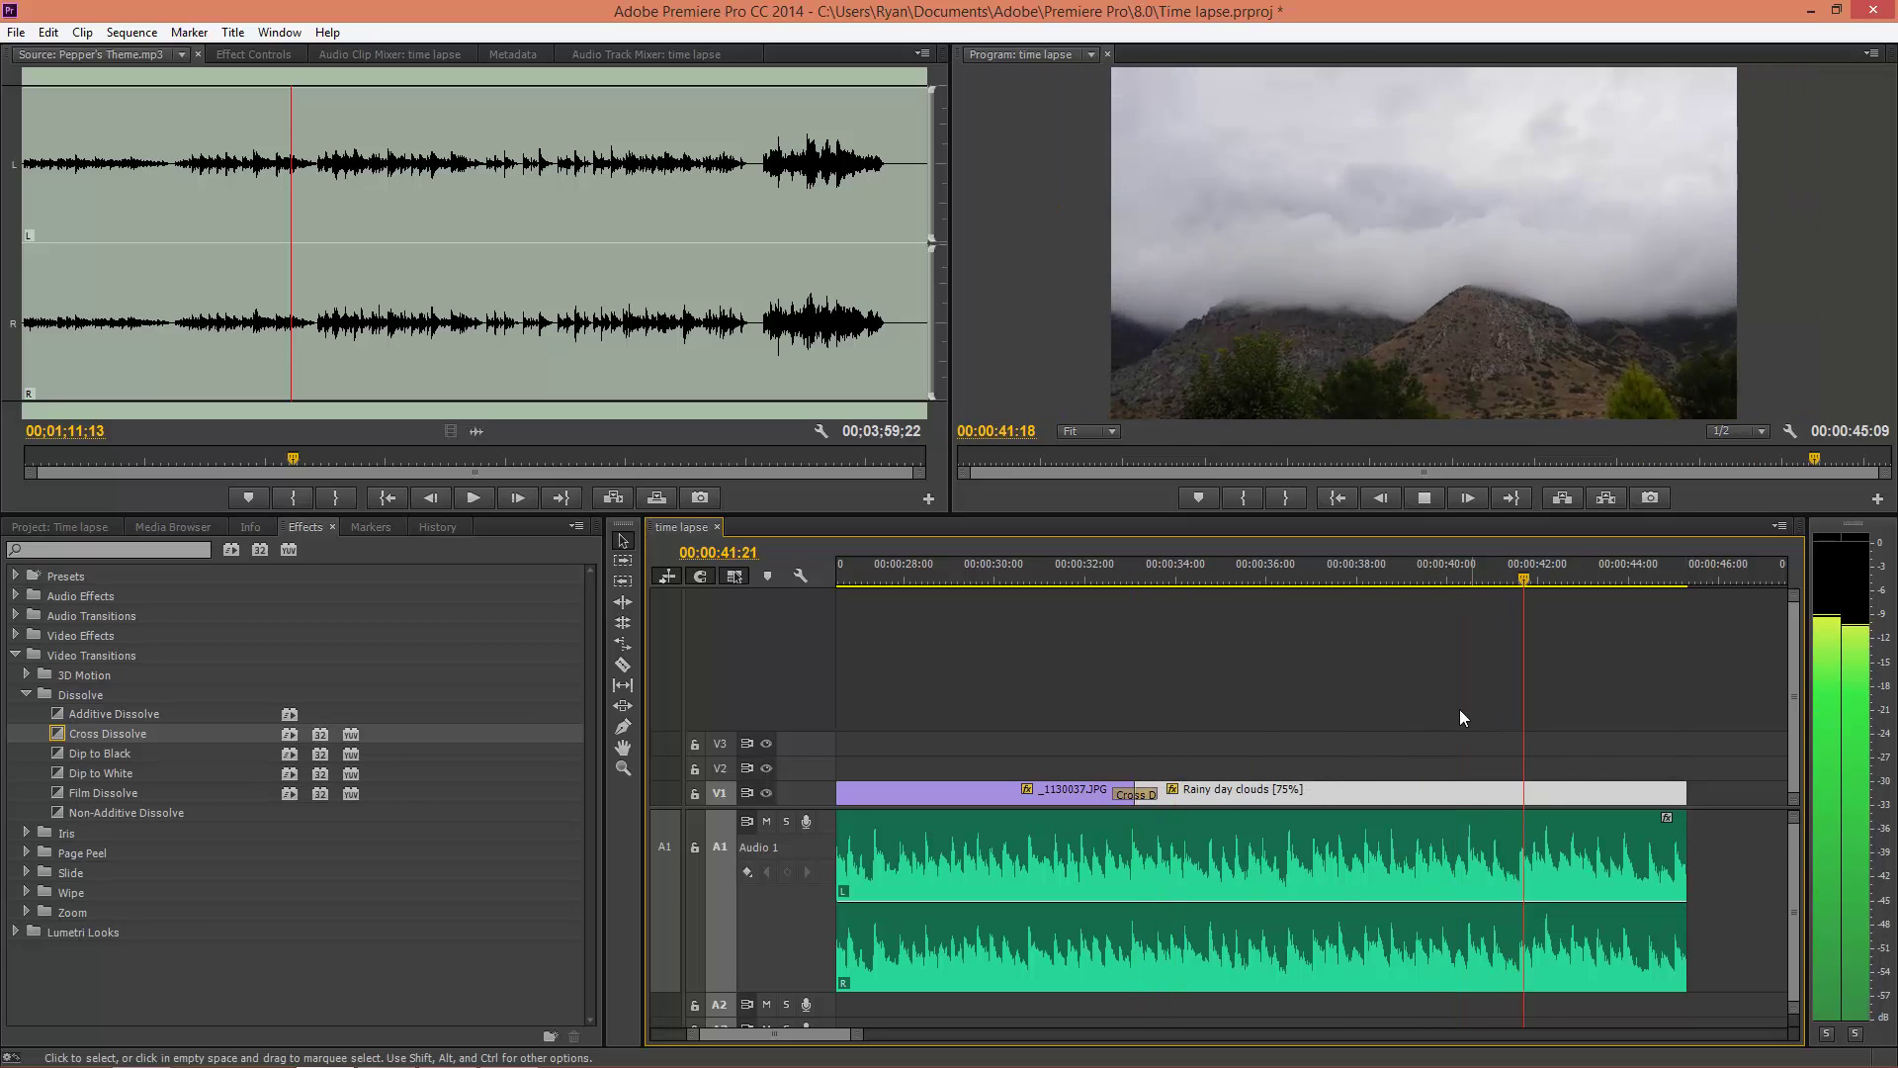
# Play back the ending from about 31 seconds, then save the project
pyautogui.moveTo(1136, 580); pyautogui.dragTo(1049, 584)
pyautogui.press('space')
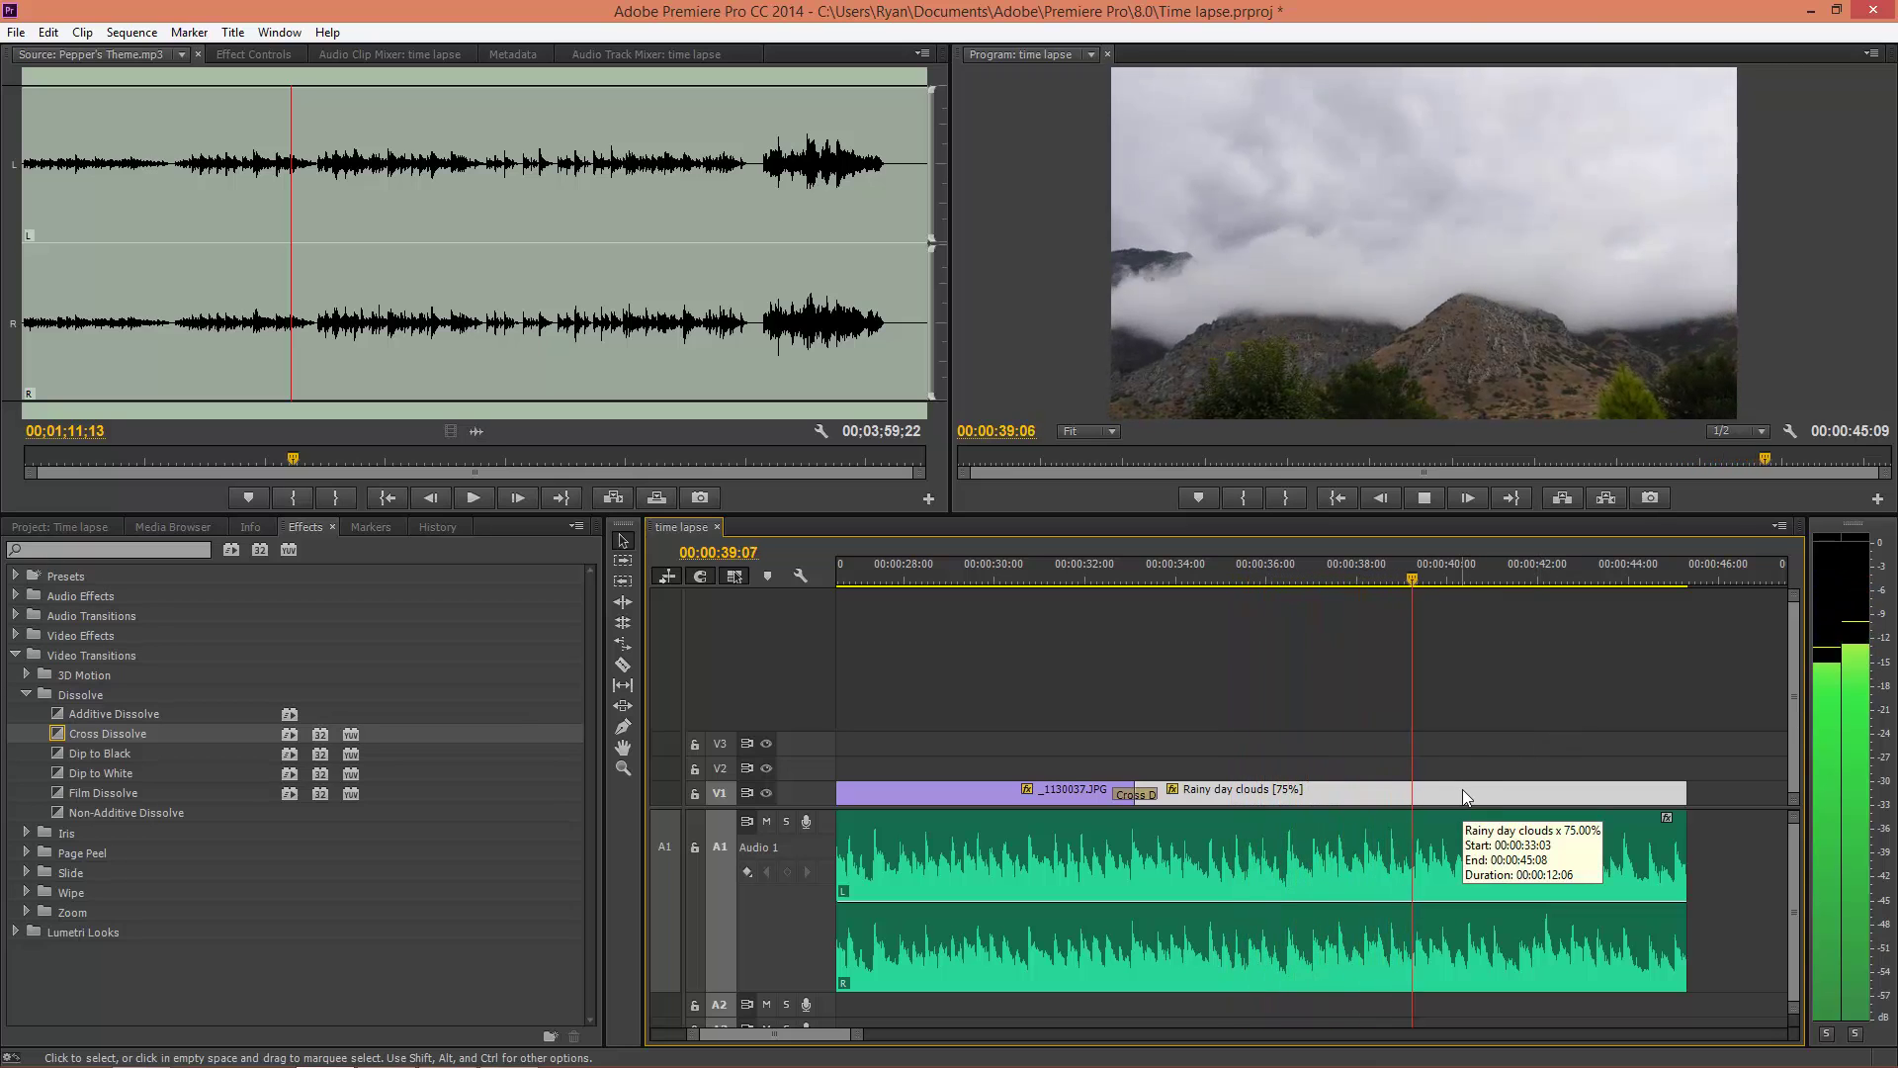
pyautogui.press('space')
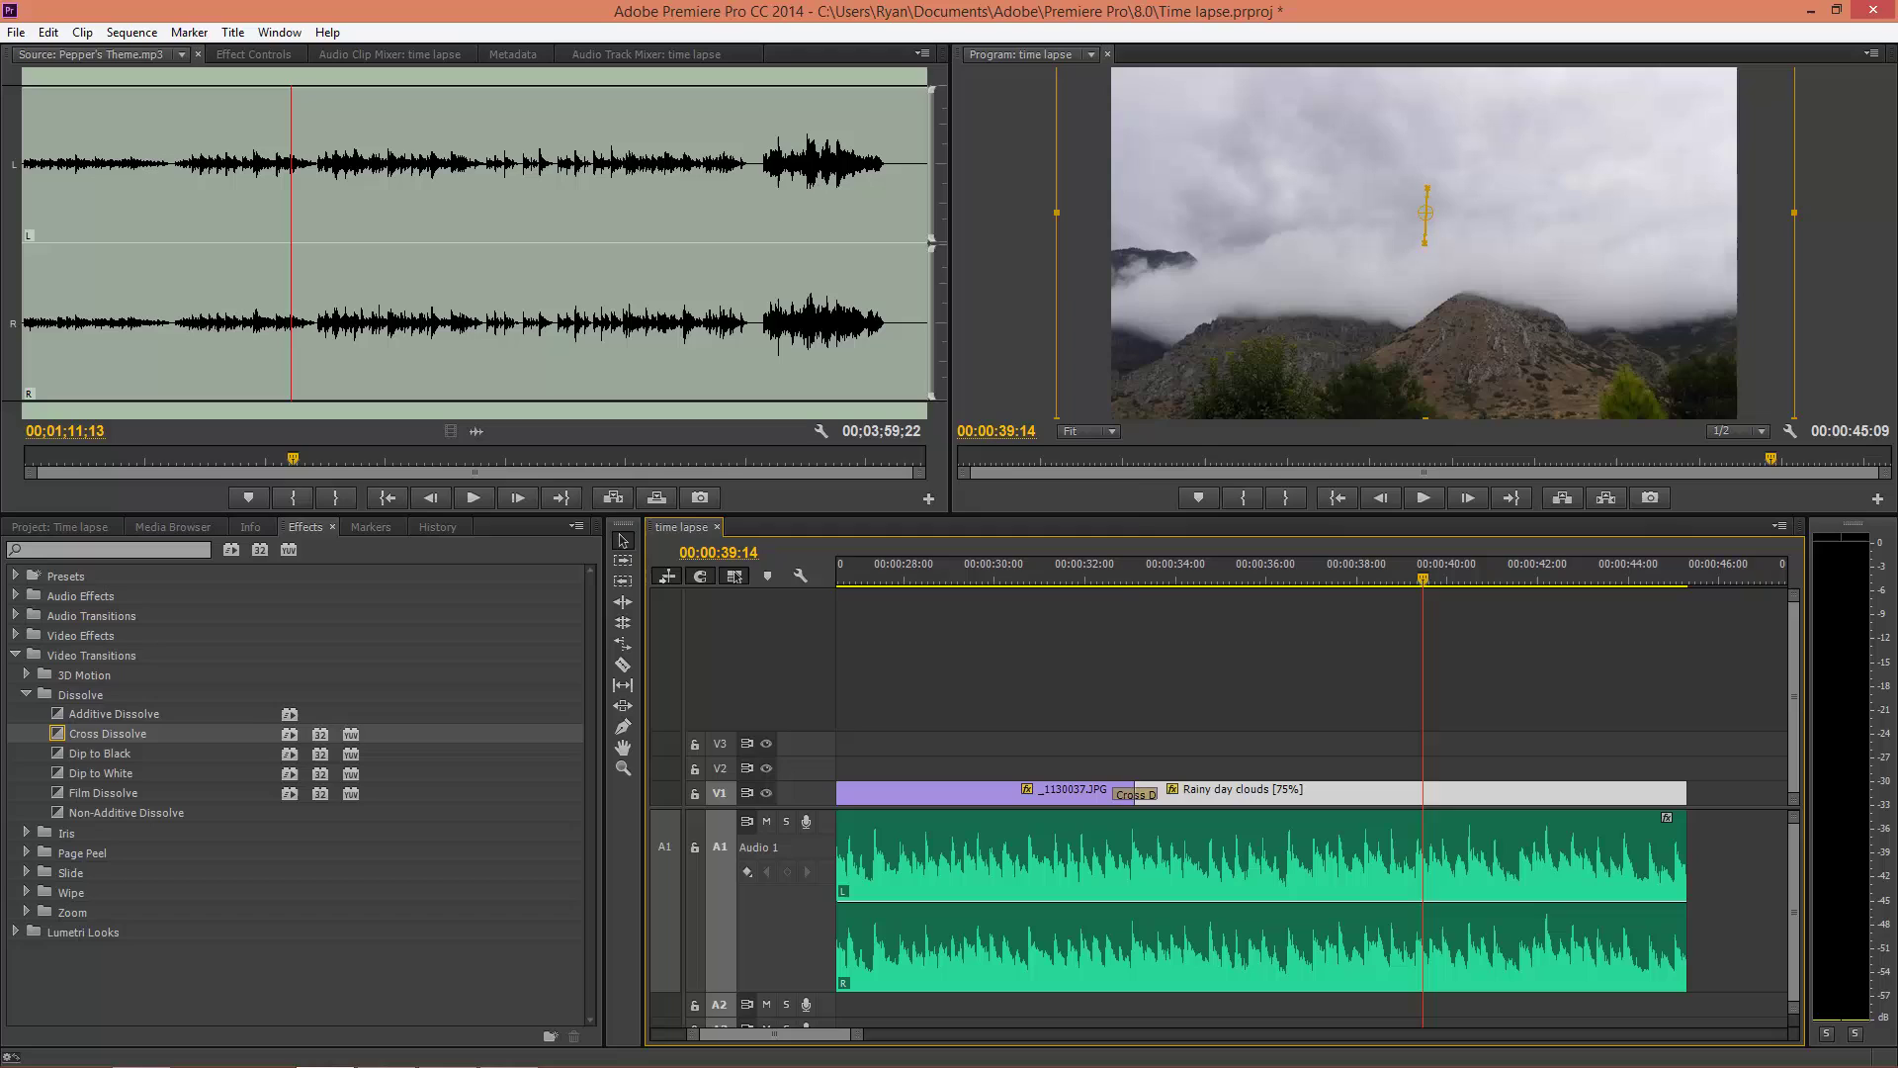
pyautogui.hotkey('ctrl', 's')
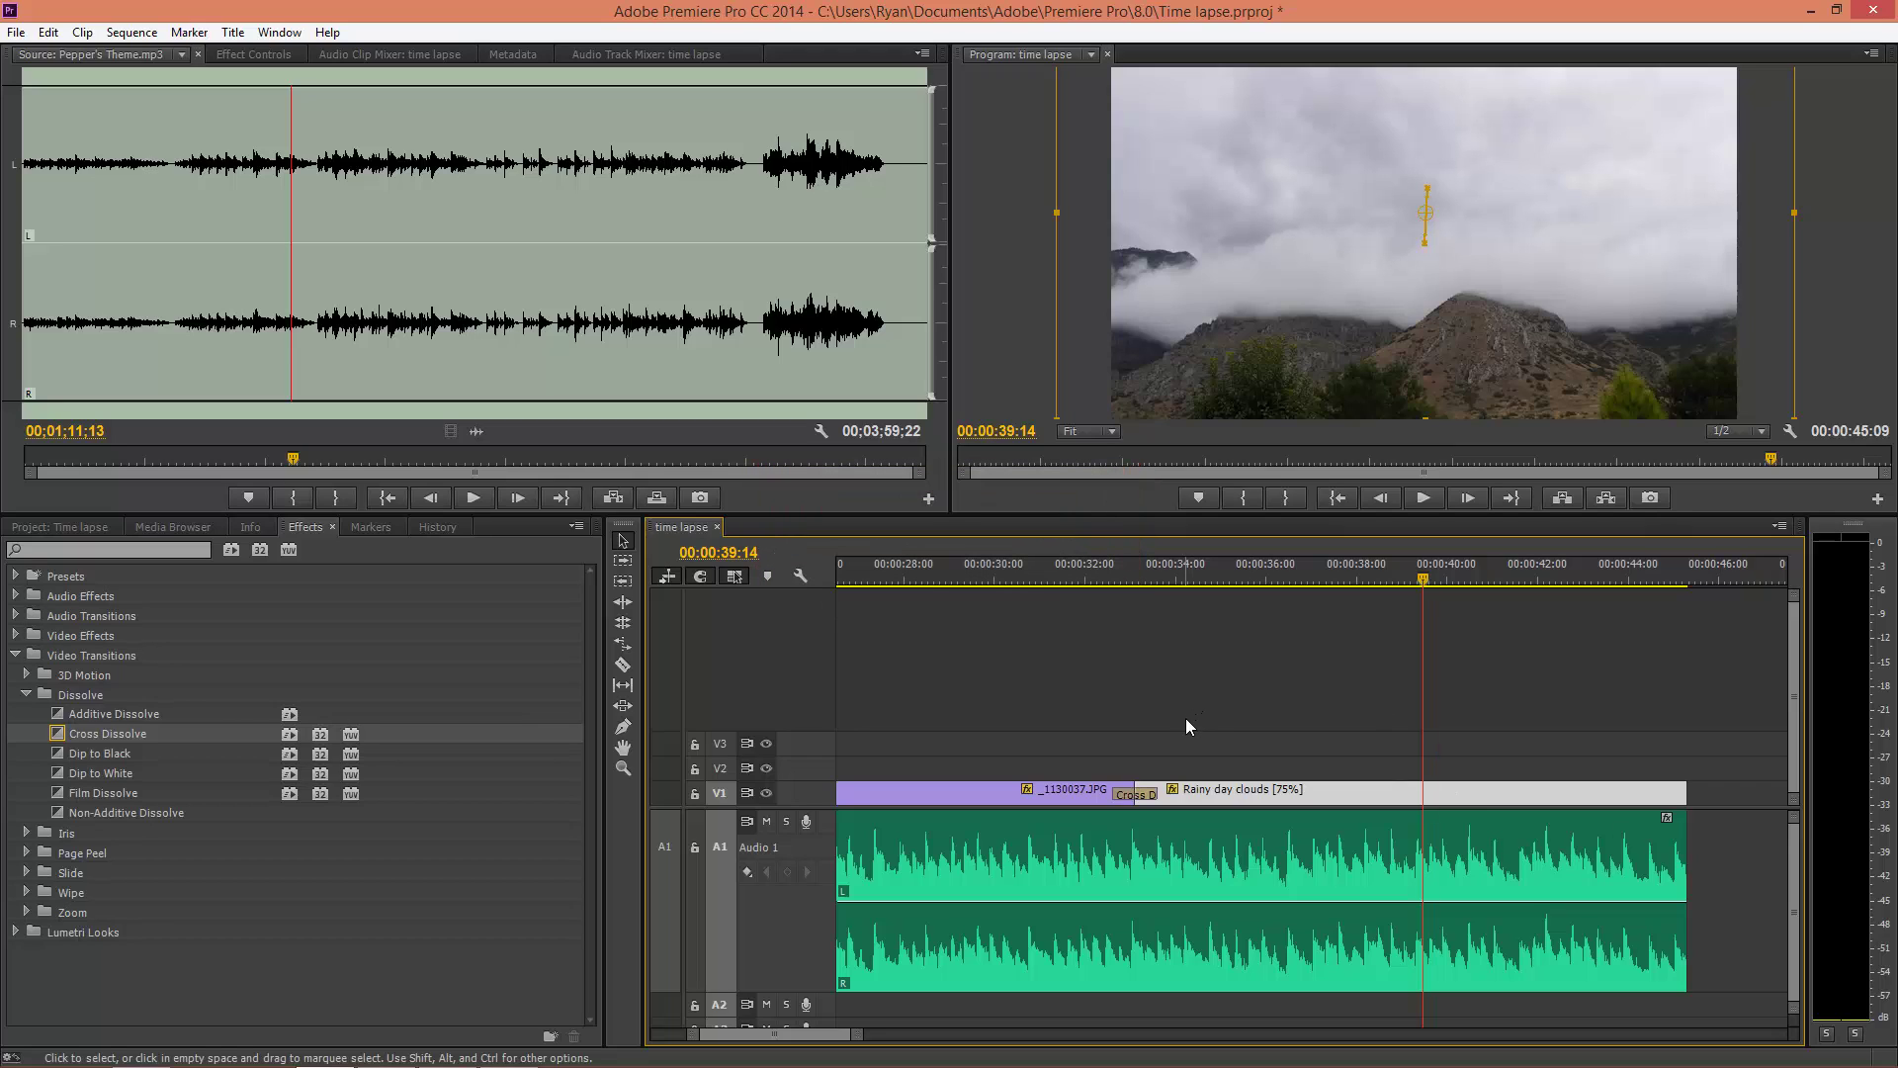